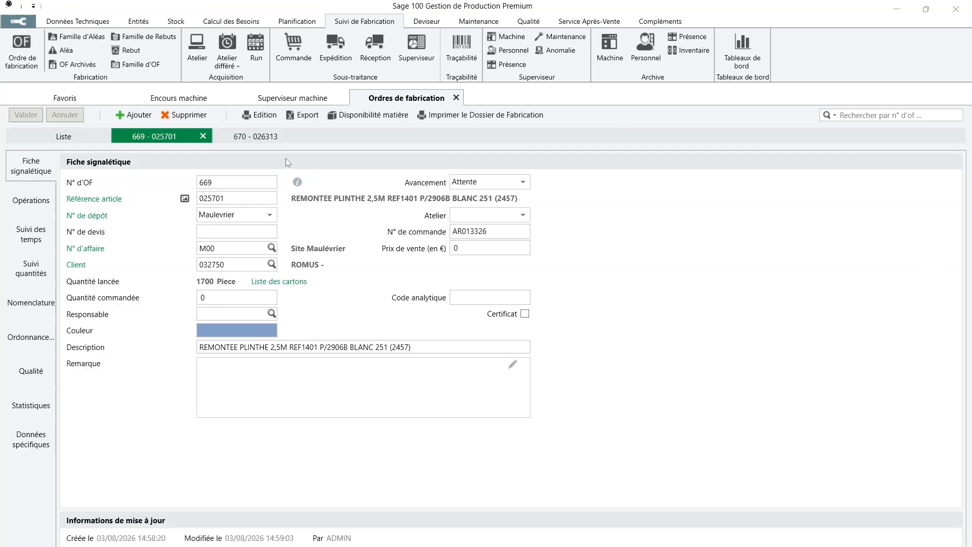
# Show the 670 - 026313 order details and un-maximize the management window
pyautogui.click(273, 139)
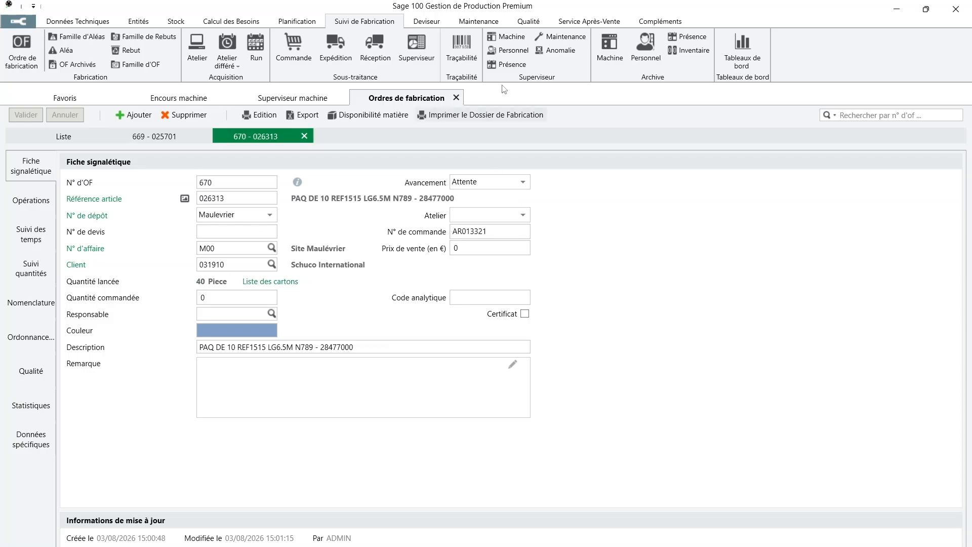
pyautogui.click(928, 14)
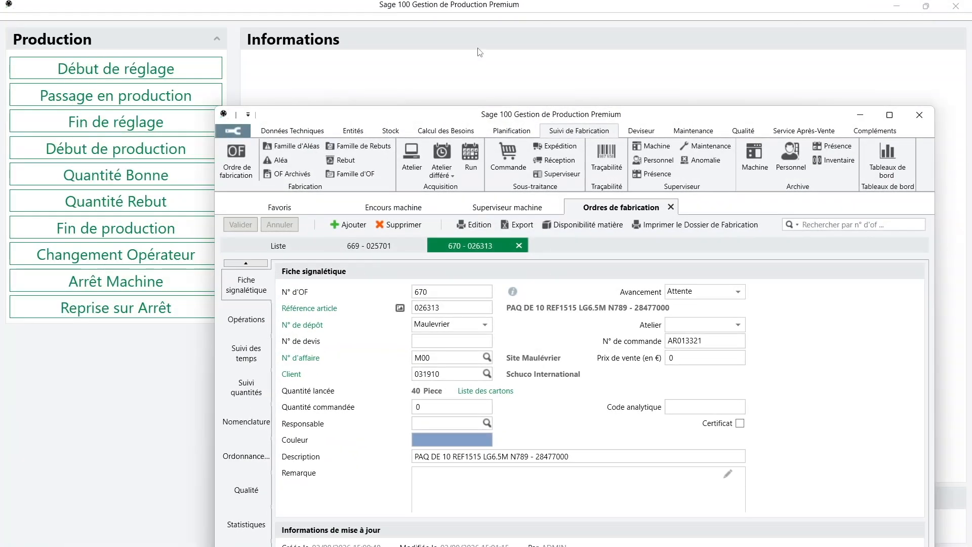
# Move the management window and compare the operations of OFs 669 and 670
pyautogui.moveTo(432, 83); pyautogui.dragTo(479, 64)
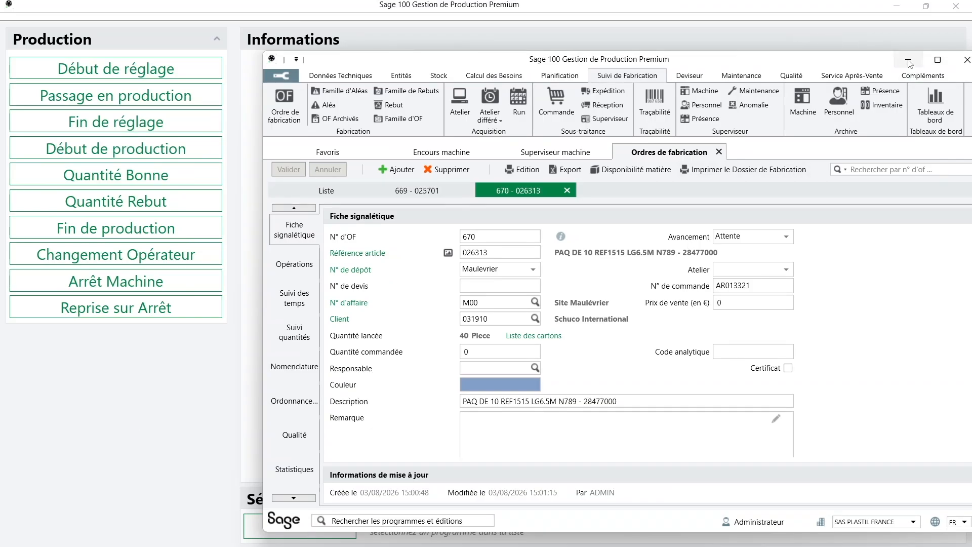
pyautogui.click(295, 266)
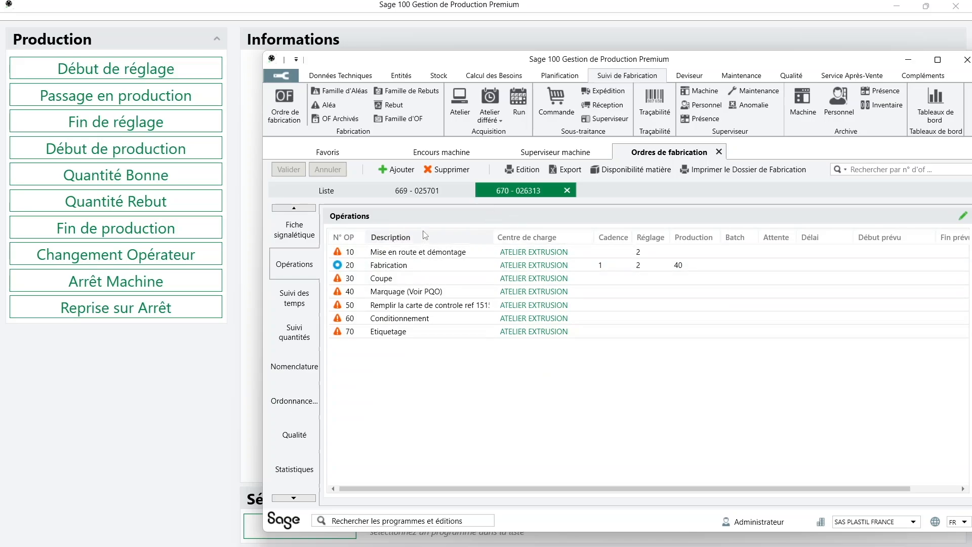
pyautogui.click(426, 199)
pyautogui.click(303, 271)
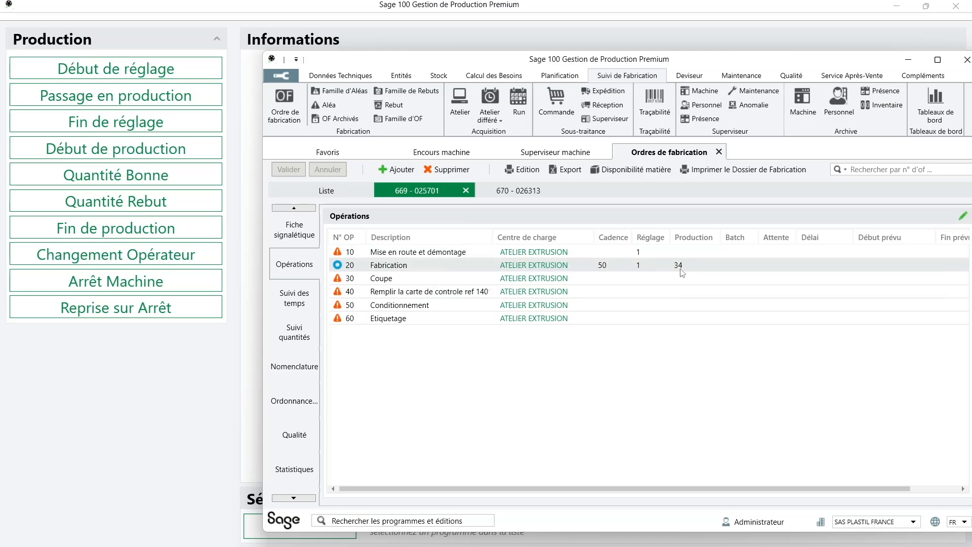
pyautogui.click(532, 192)
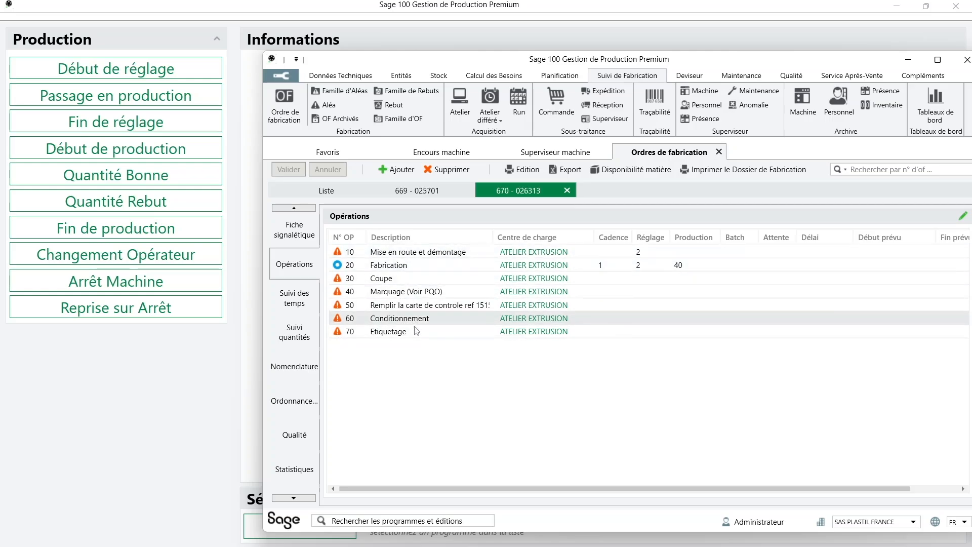
# Select operation 10 Mise en route et démontage, then begin a Début de réglage declaration on the terminal
pyautogui.click(824, 253)
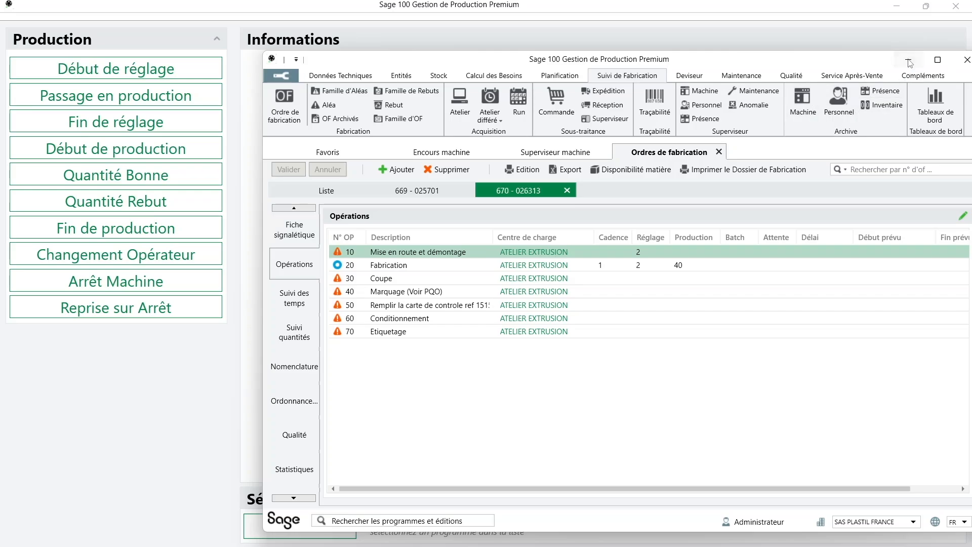
pyautogui.click(909, 61)
pyautogui.click(150, 70)
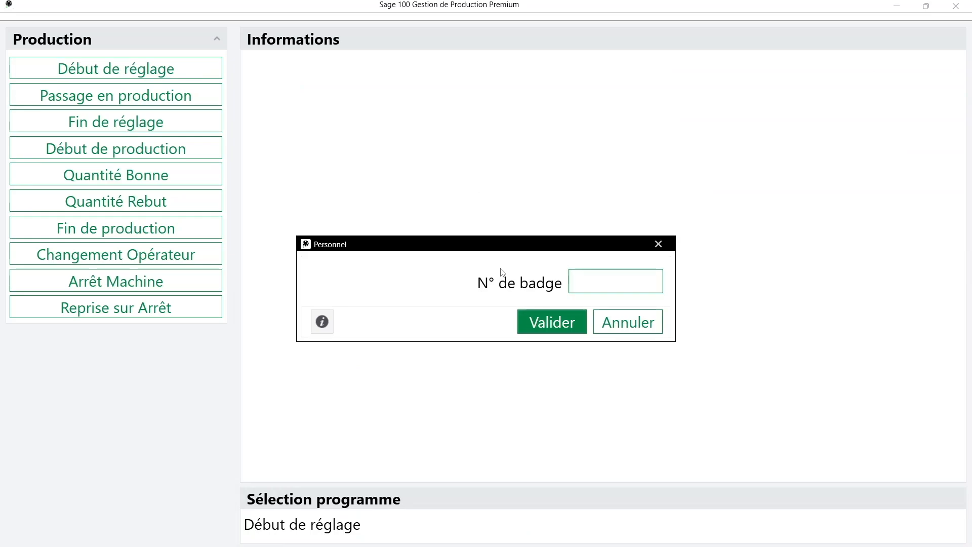
# Enter the operator's badge and OF 669 operation 20 (669020)
pyautogui.press('Return')
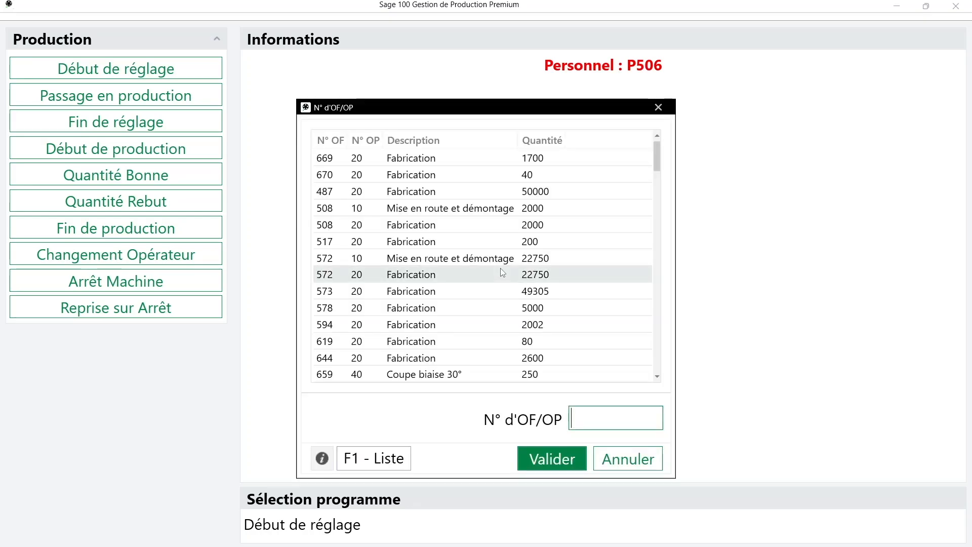
pyautogui.write('669020')
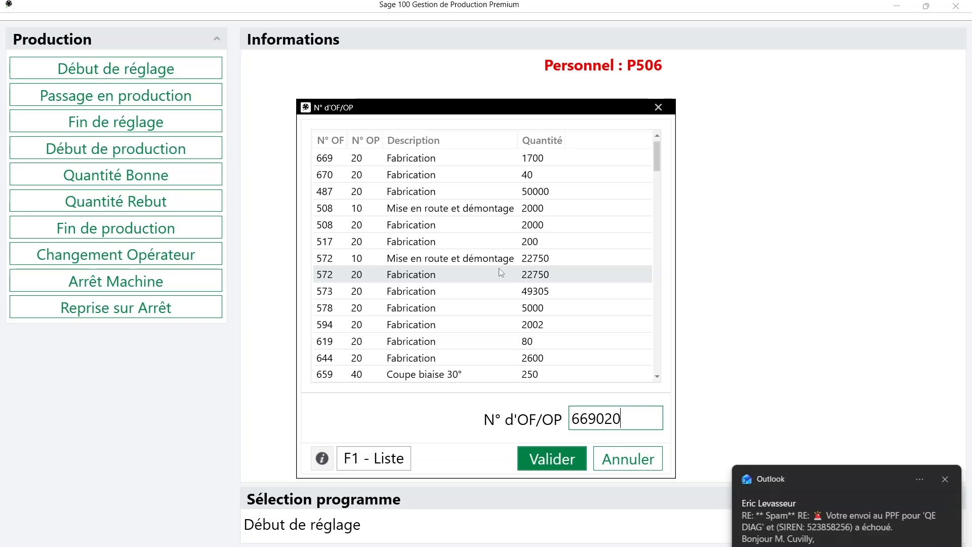
pyautogui.click(944, 480)
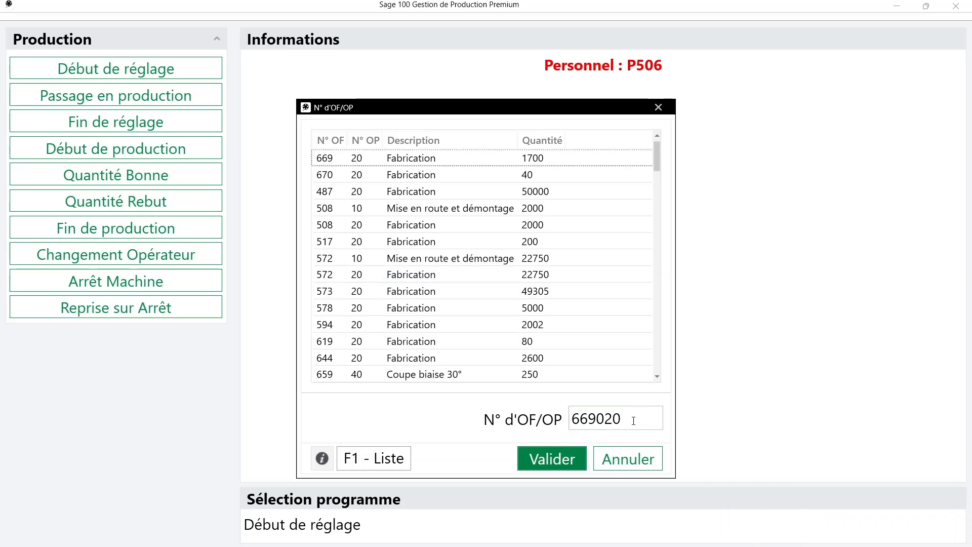
pyautogui.click(552, 459)
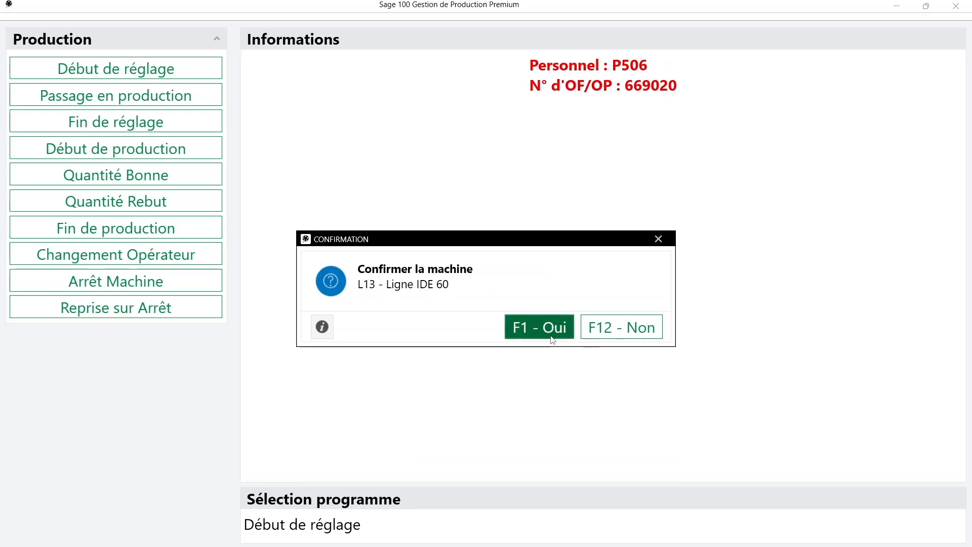
# Choose machine L13 instead of the proposed one and confirm the set-up start
pyautogui.click(622, 337)
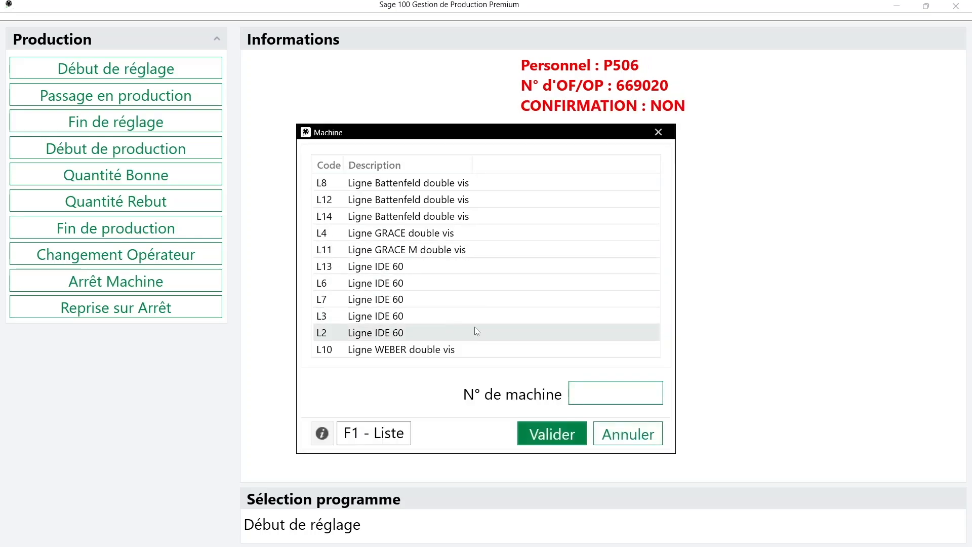
pyautogui.click(465, 268)
pyautogui.click(557, 435)
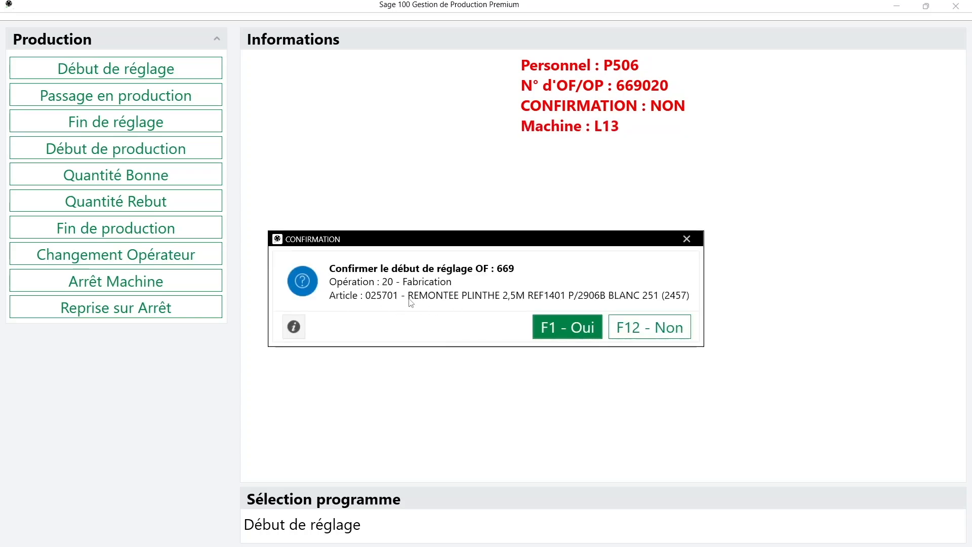
pyautogui.click(566, 333)
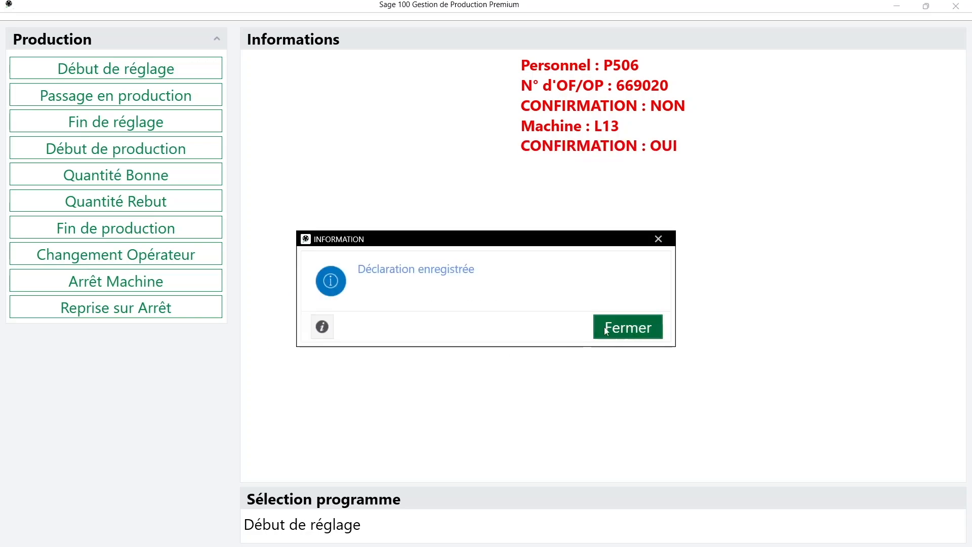
pyautogui.click(606, 330)
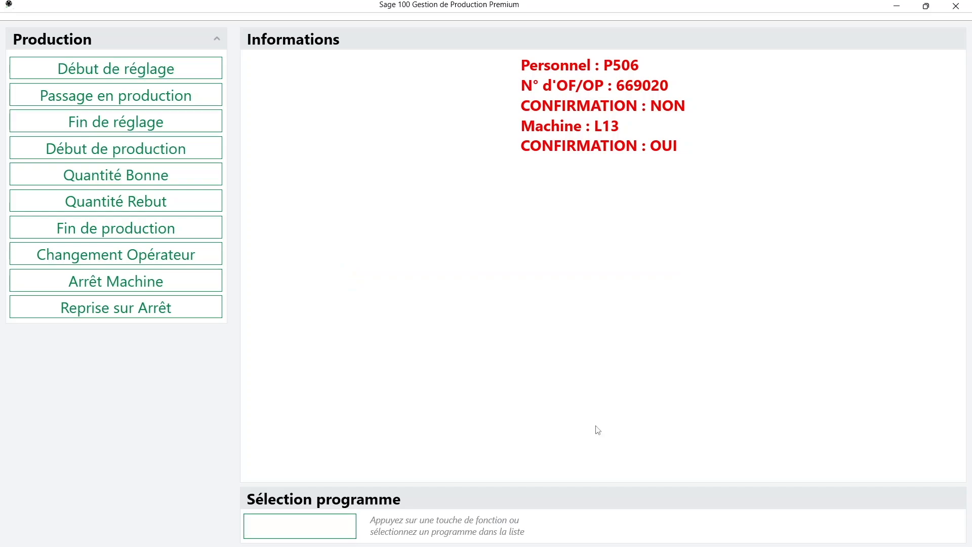
pyautogui.click(612, 546)
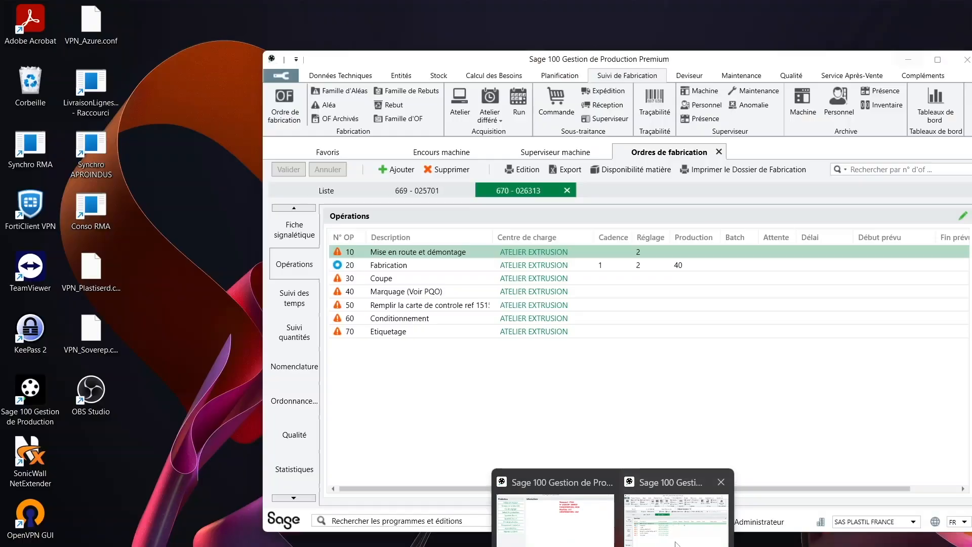
pyautogui.click(688, 512)
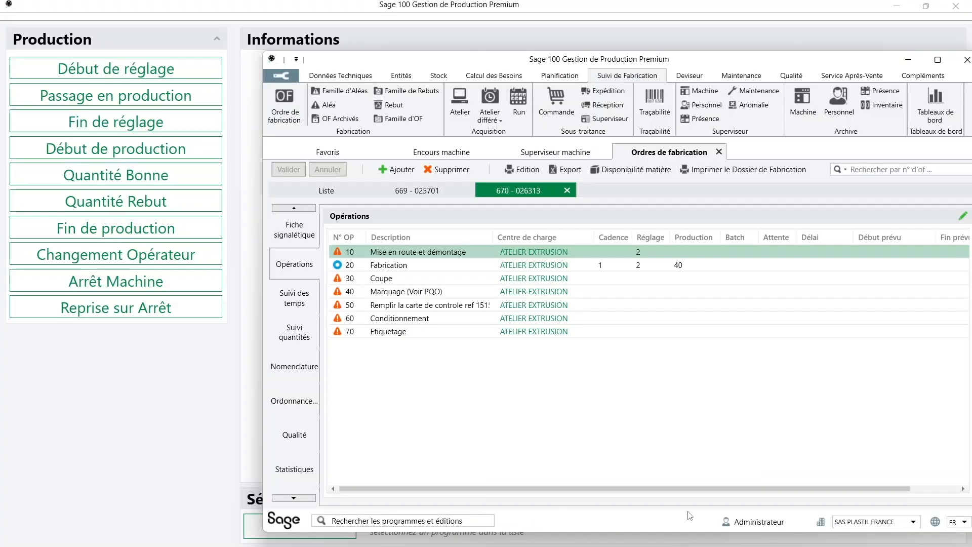
pyautogui.click(546, 153)
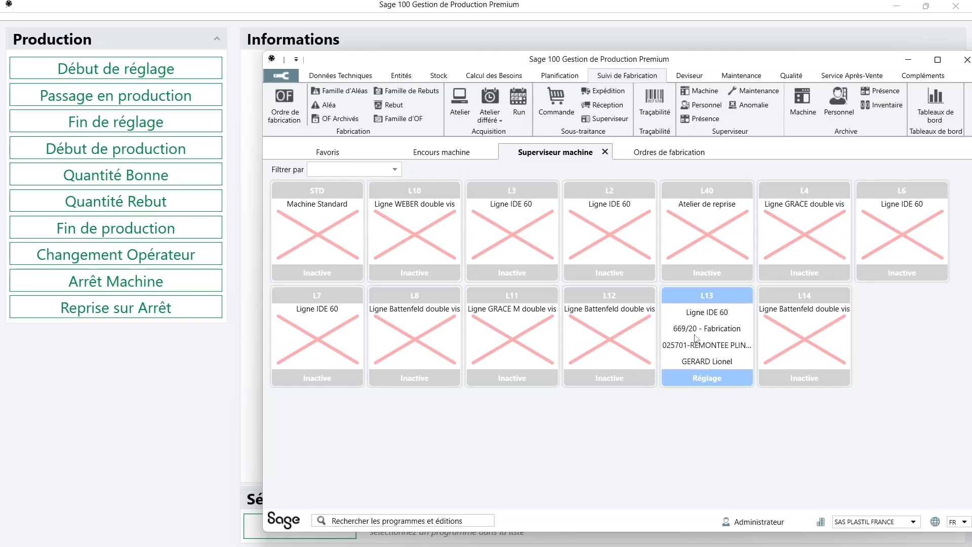
pyautogui.click(458, 153)
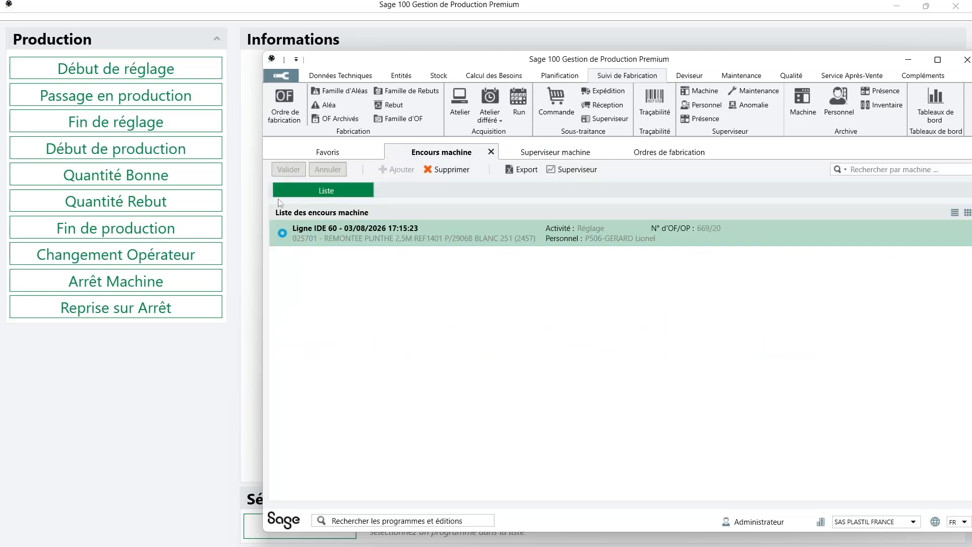
pyautogui.doubleClick(425, 238)
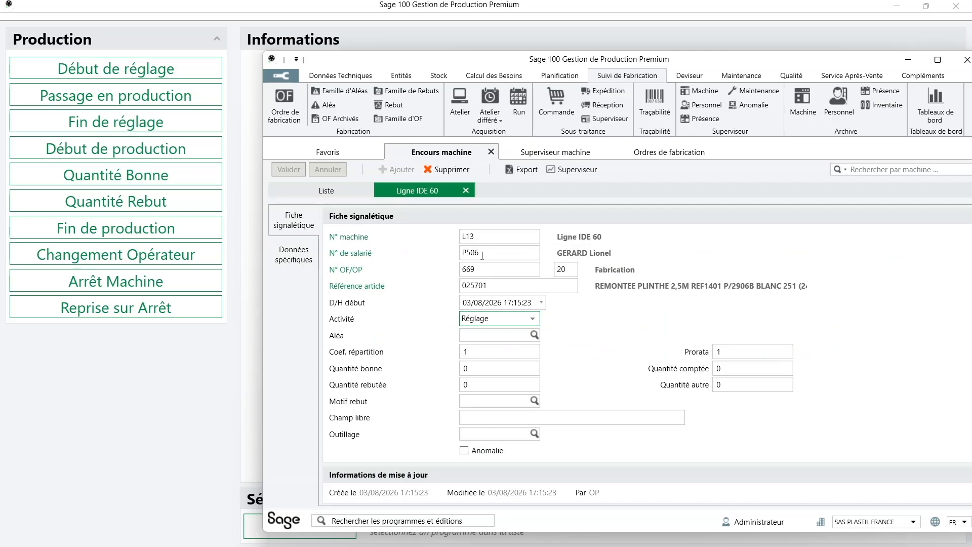
pyautogui.click(465, 254)
pyautogui.click(673, 152)
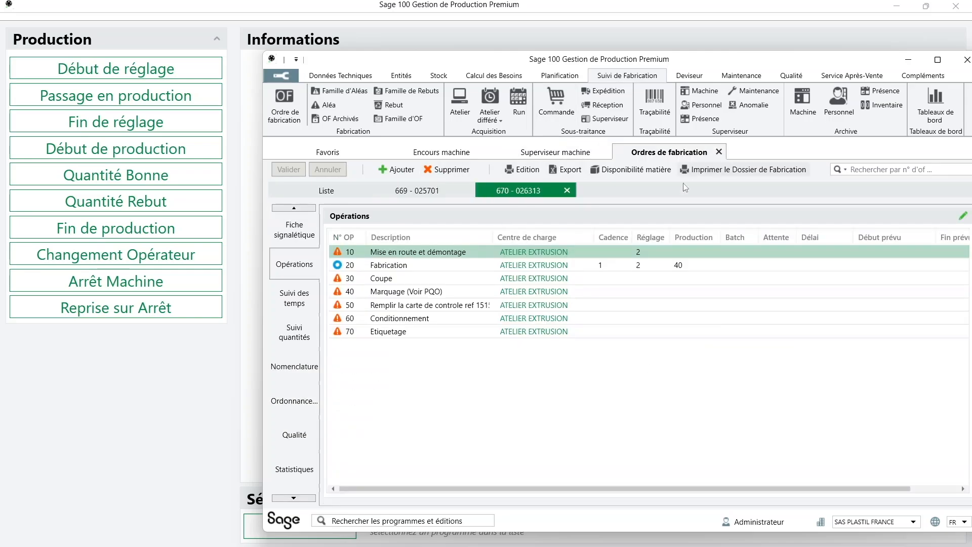
pyautogui.click(424, 191)
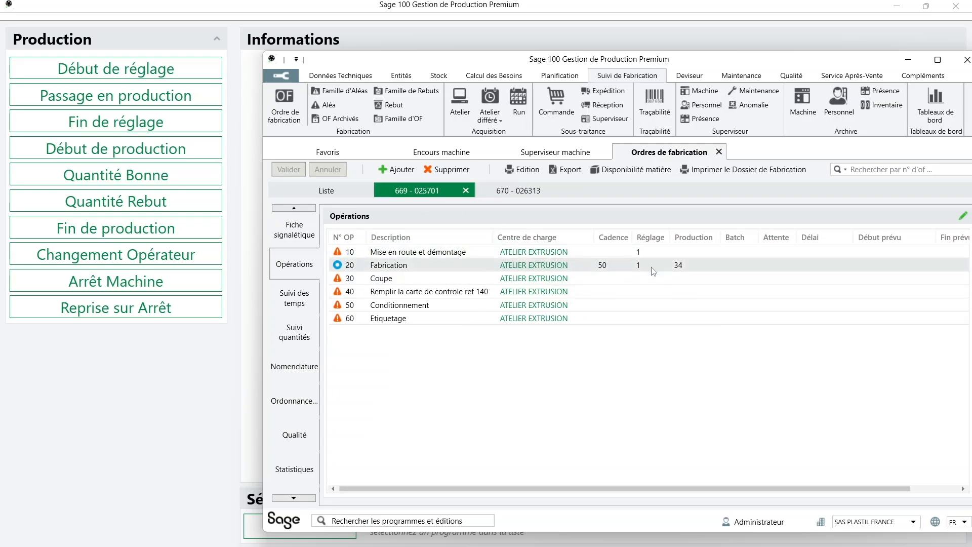
pyautogui.click(183, 412)
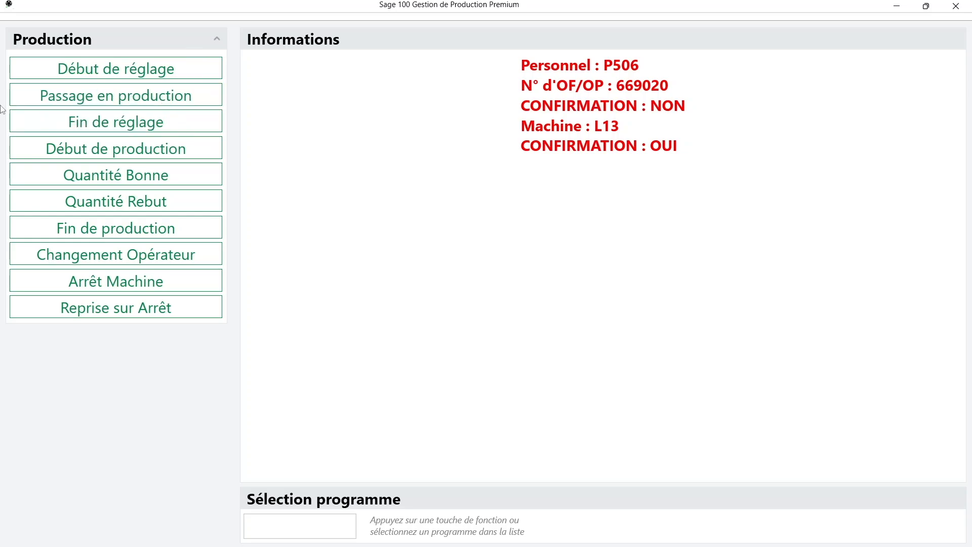
# Declare Passage en production for OF 669 on machine L13 under the second operator's badge
pyautogui.click(100, 101)
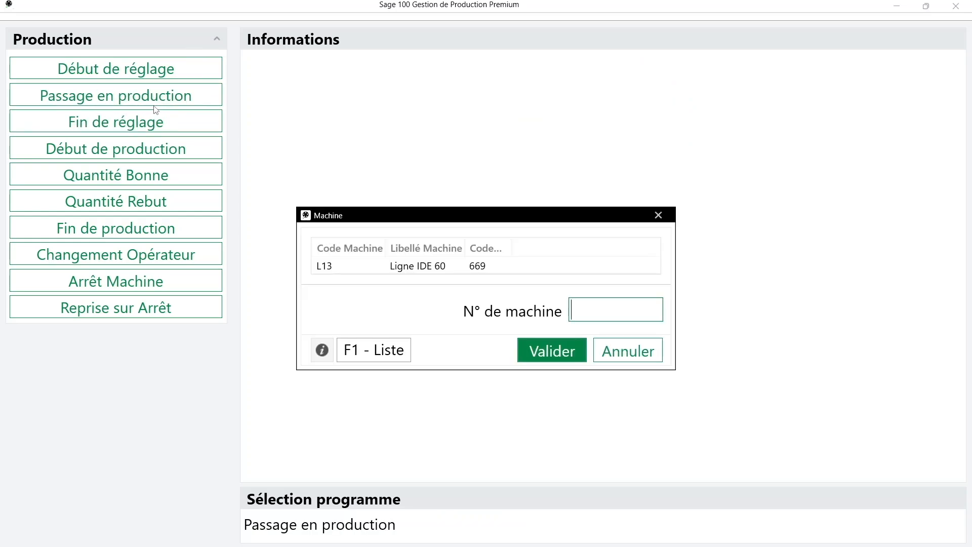
pyautogui.click(529, 268)
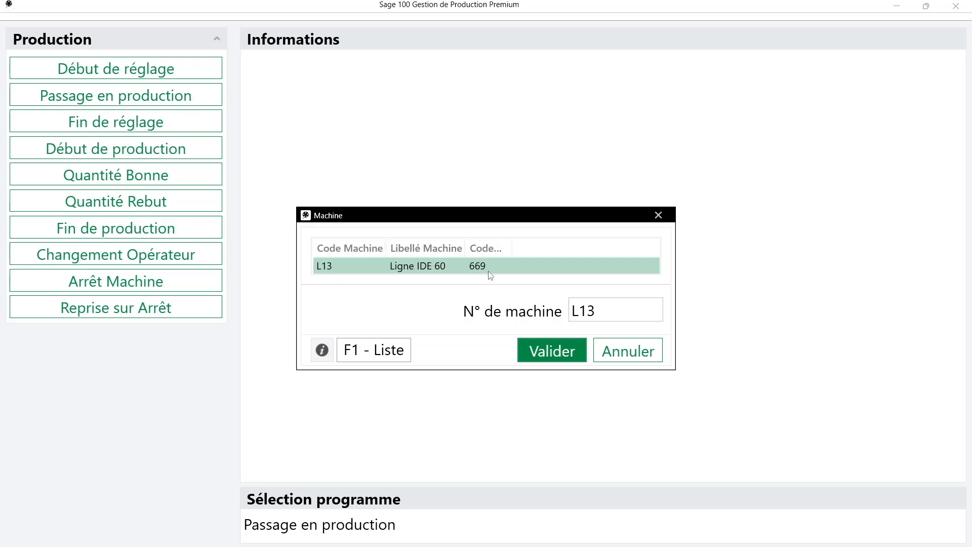
pyautogui.click(552, 357)
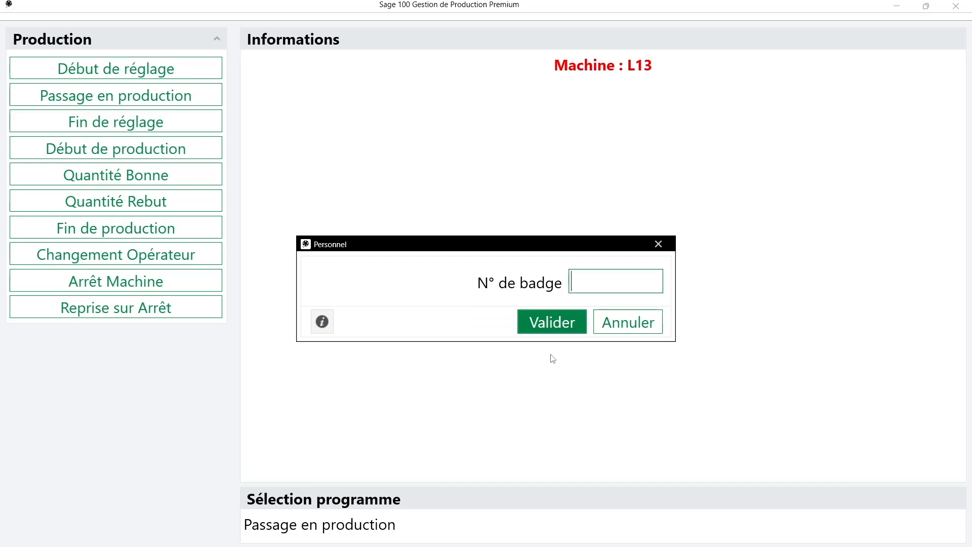
pyautogui.press('Return')
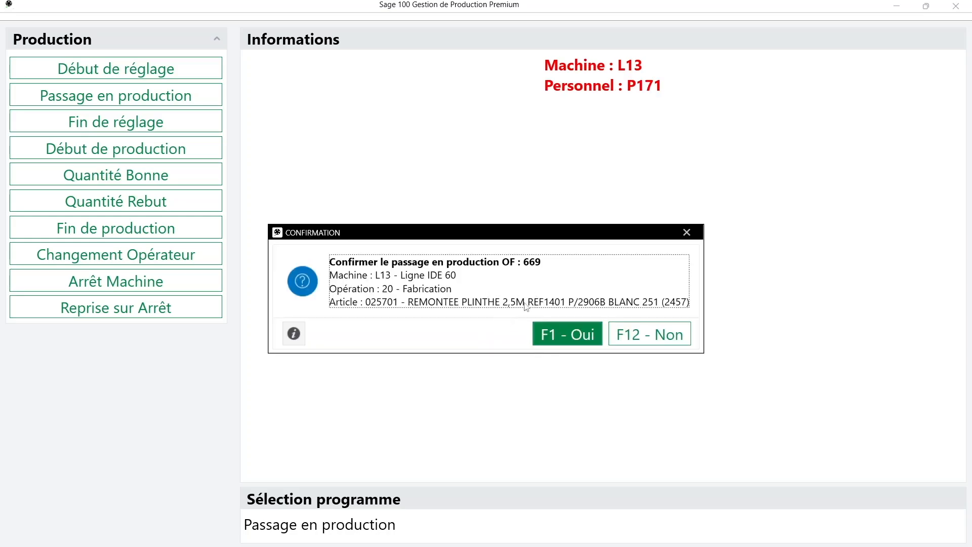
pyautogui.click(586, 339)
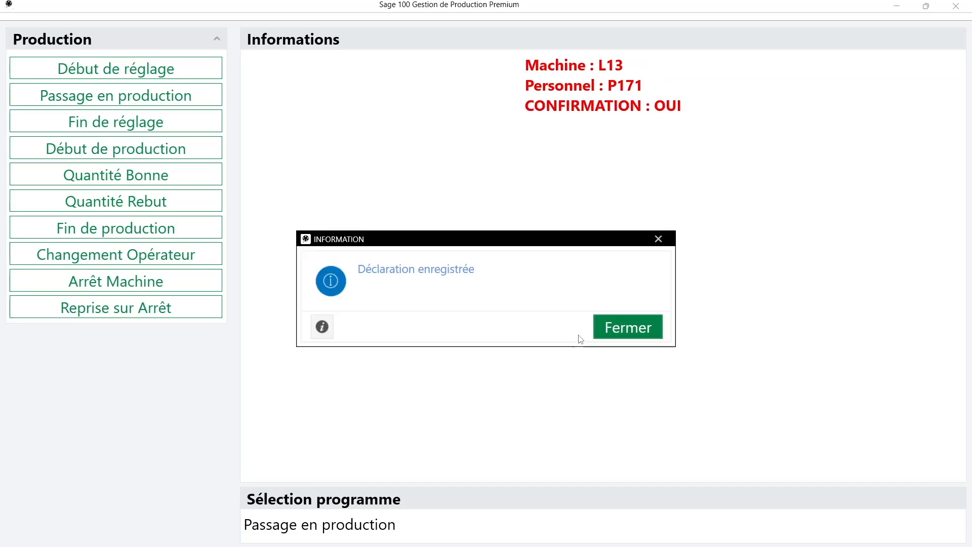
pyautogui.click(624, 329)
pyautogui.moveTo(612, 546)
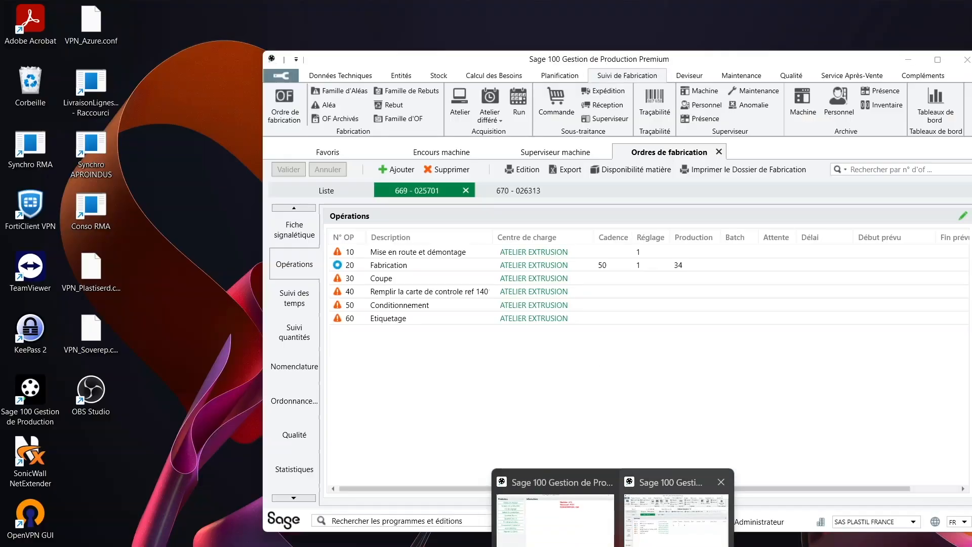
# Verify in Superviseur machine and the Ligne IDE 60 entry that L13 produces OF 669/20, then open Archive > Machine
pyautogui.click(676, 519)
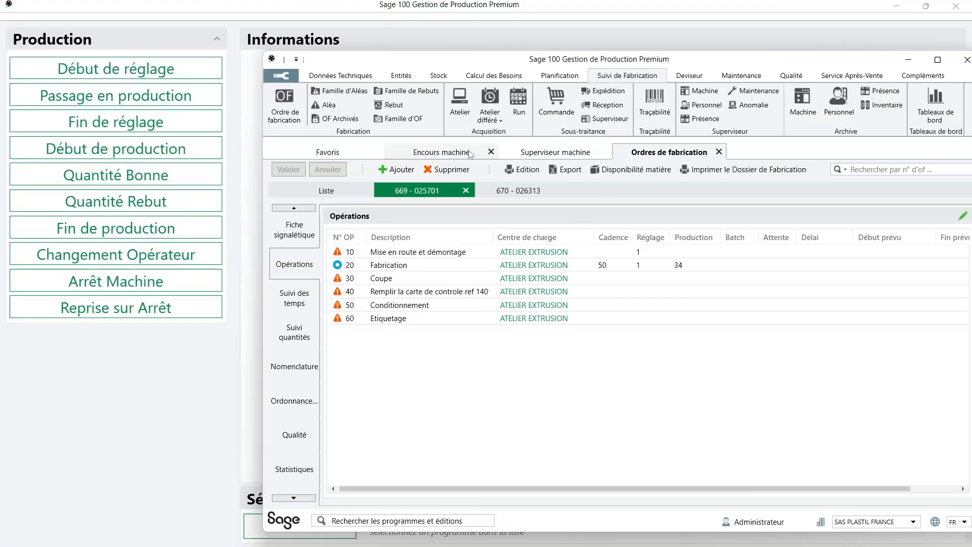
pyautogui.click(540, 154)
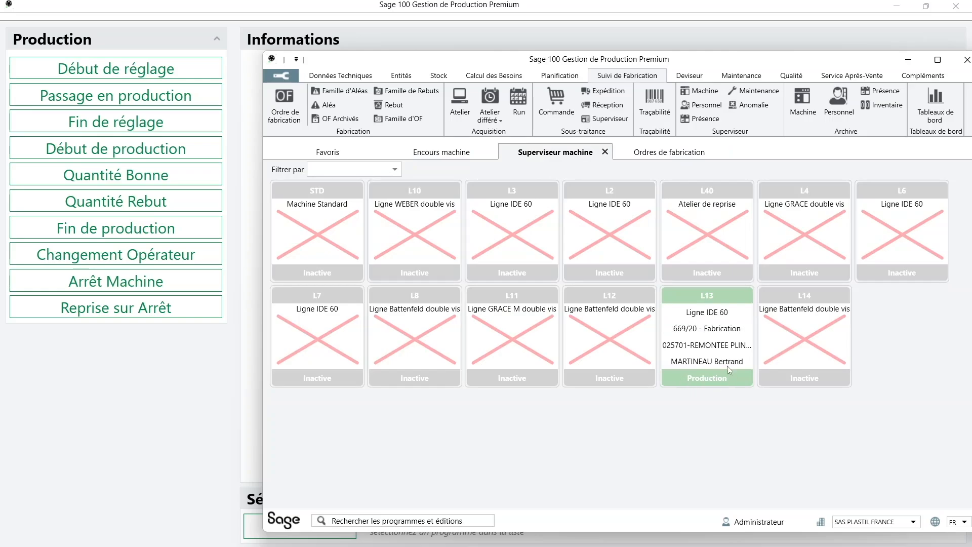
pyautogui.click(463, 154)
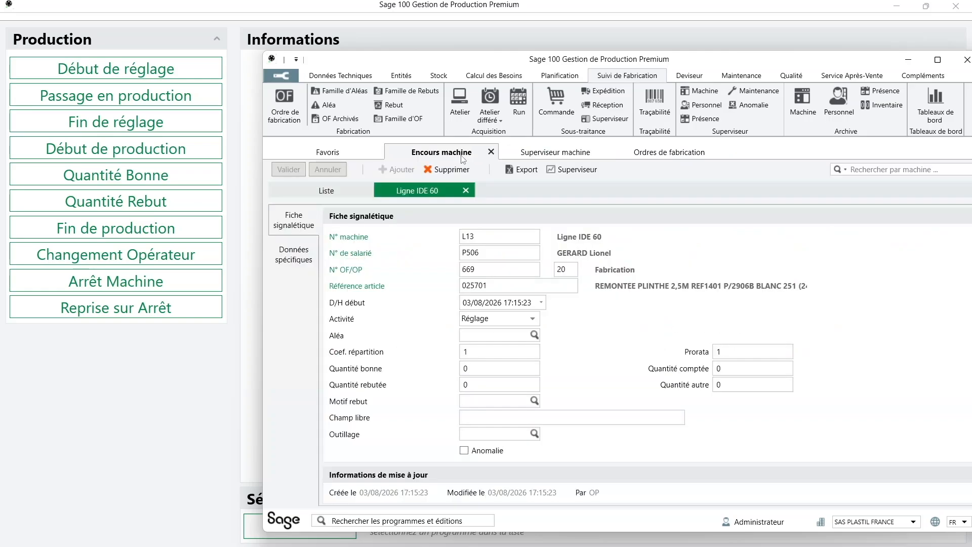
pyautogui.click(466, 191)
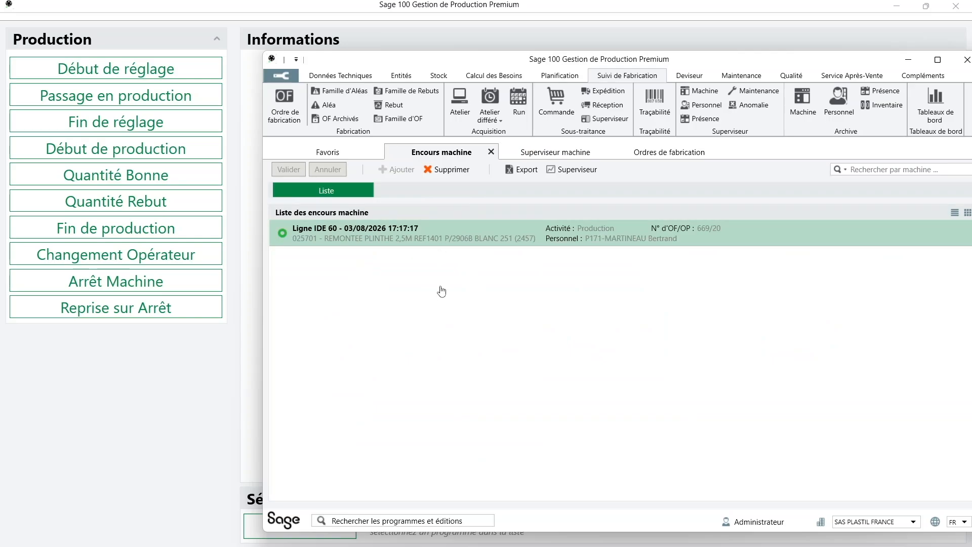
pyautogui.doubleClick(419, 237)
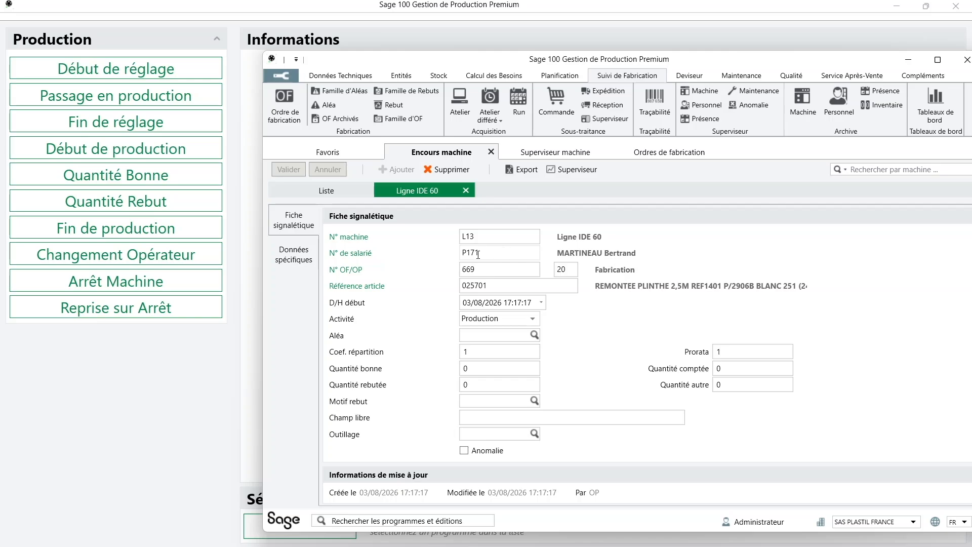
pyautogui.click(804, 108)
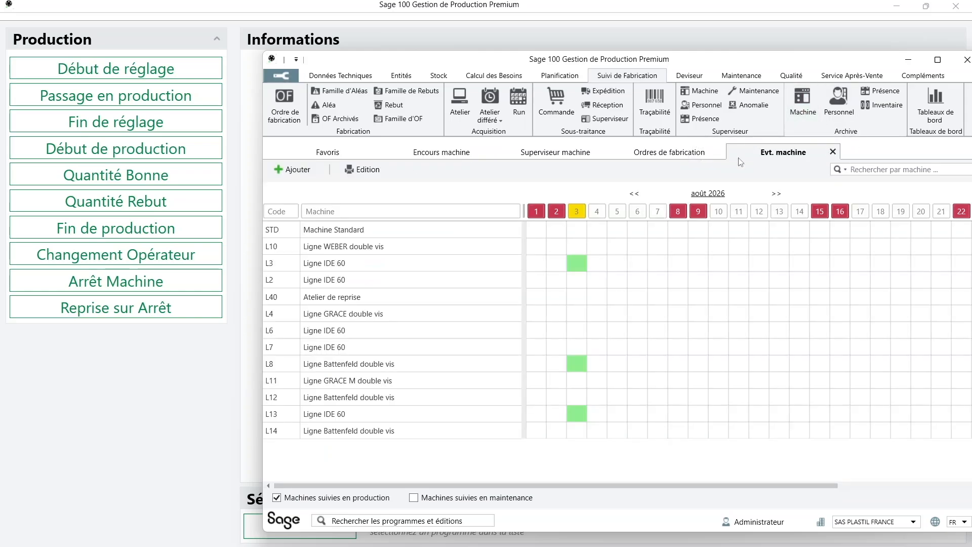
# Open L13's 3 August set-up event (17:15–17:17), then return to the terminal
pyautogui.doubleClick(581, 416)
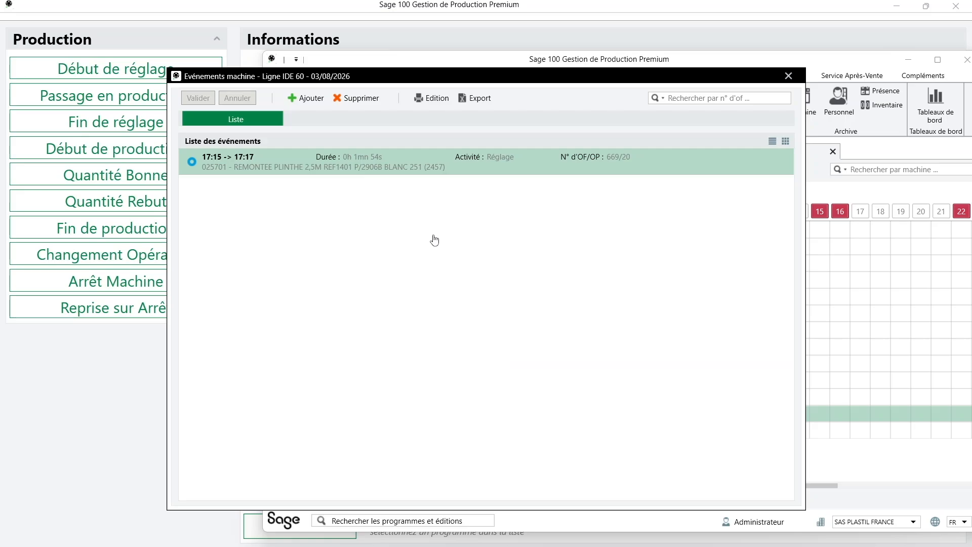
pyautogui.doubleClick(433, 164)
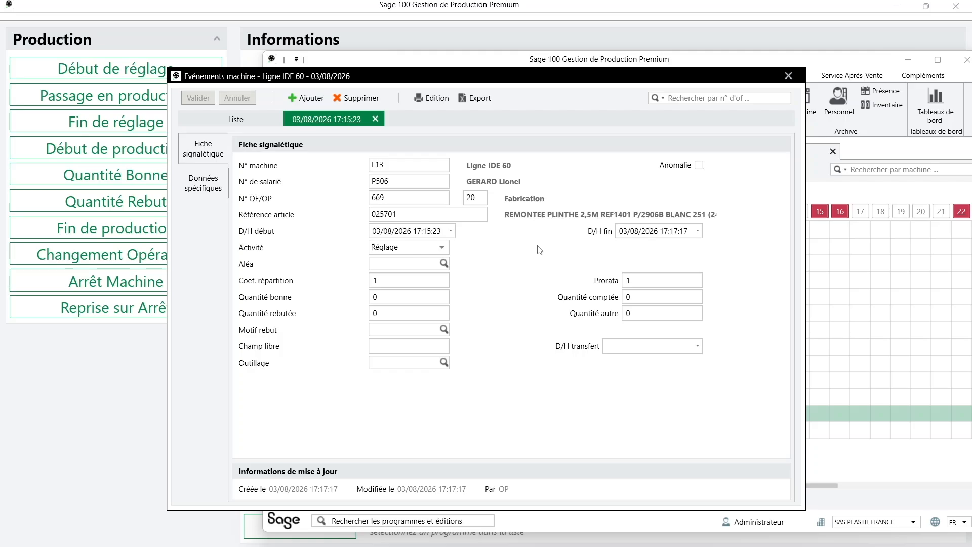
pyautogui.click(788, 76)
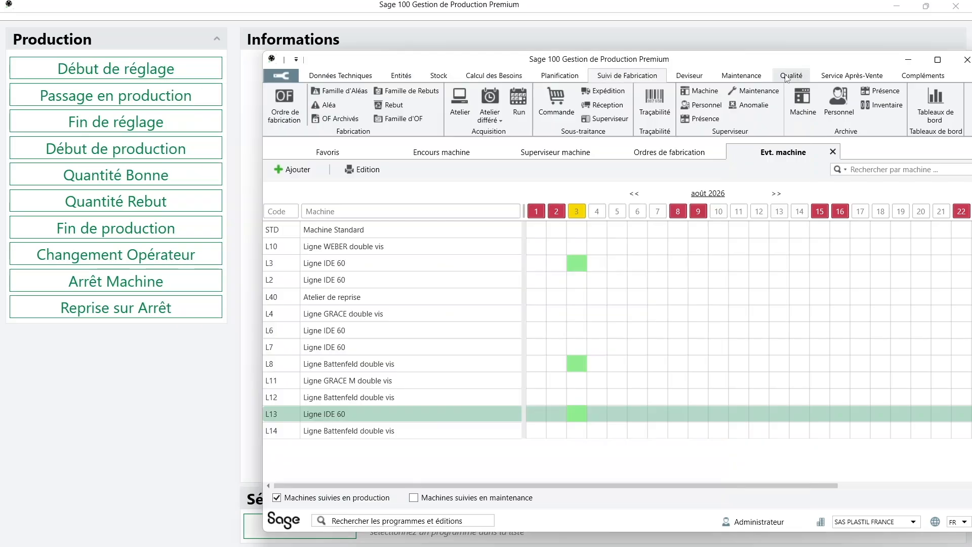
pyautogui.click(908, 61)
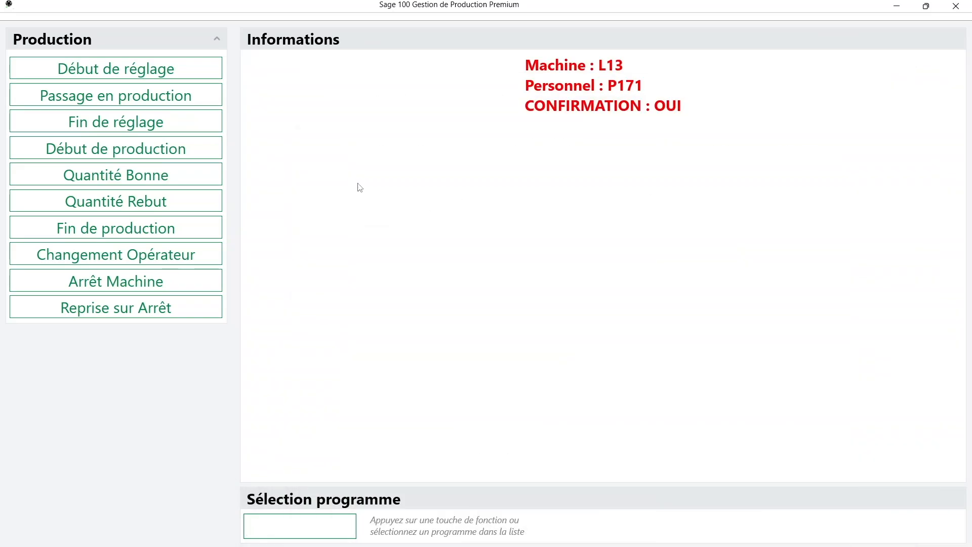
# Declare the set-up start for OF 670 operation 20 (670020) on machine L3 with the operator's badge
pyautogui.click(179, 70)
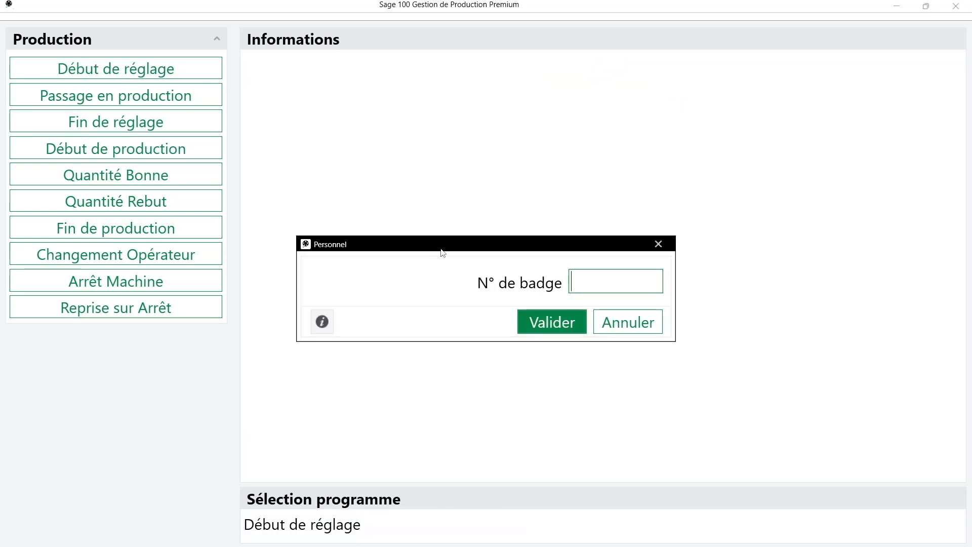
pyautogui.press('Return')
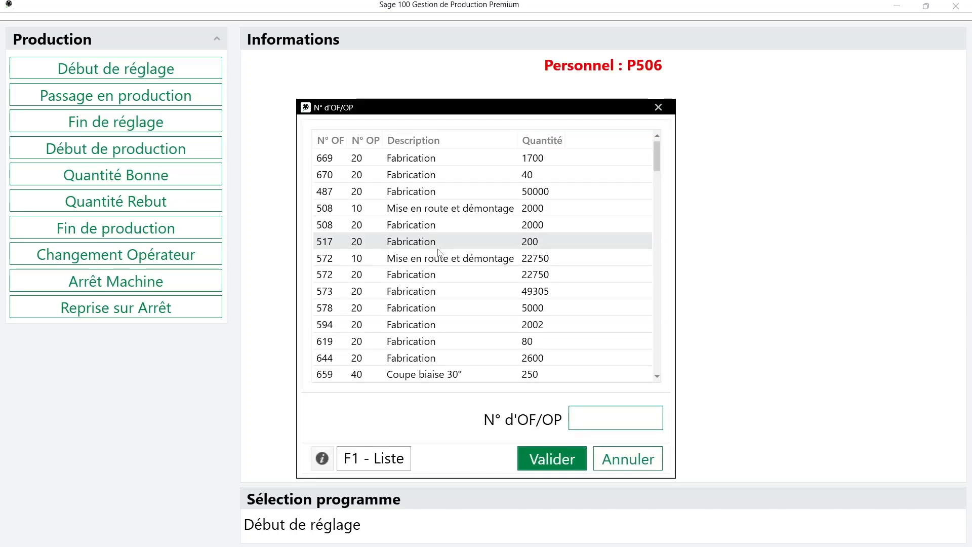
pyautogui.write('670020')
pyautogui.press('Return')
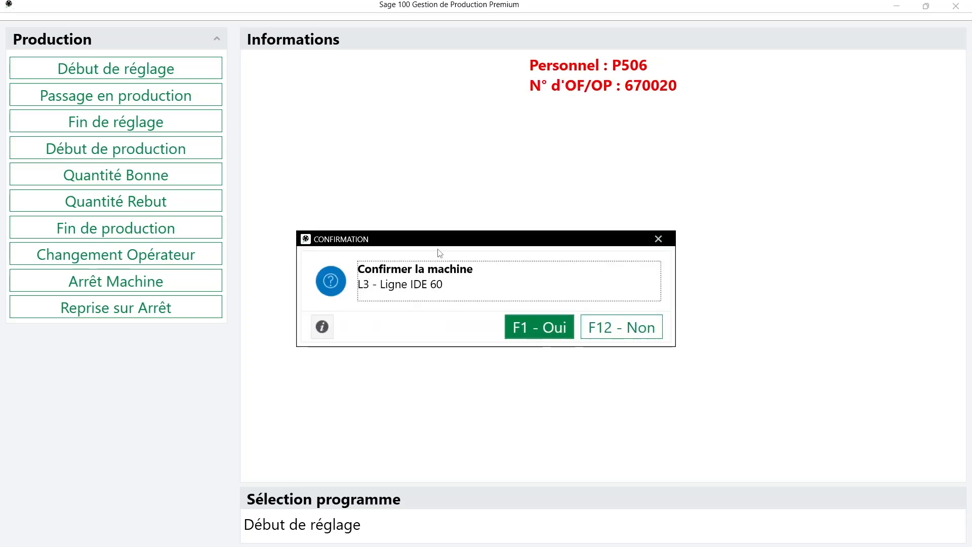
pyautogui.click(531, 328)
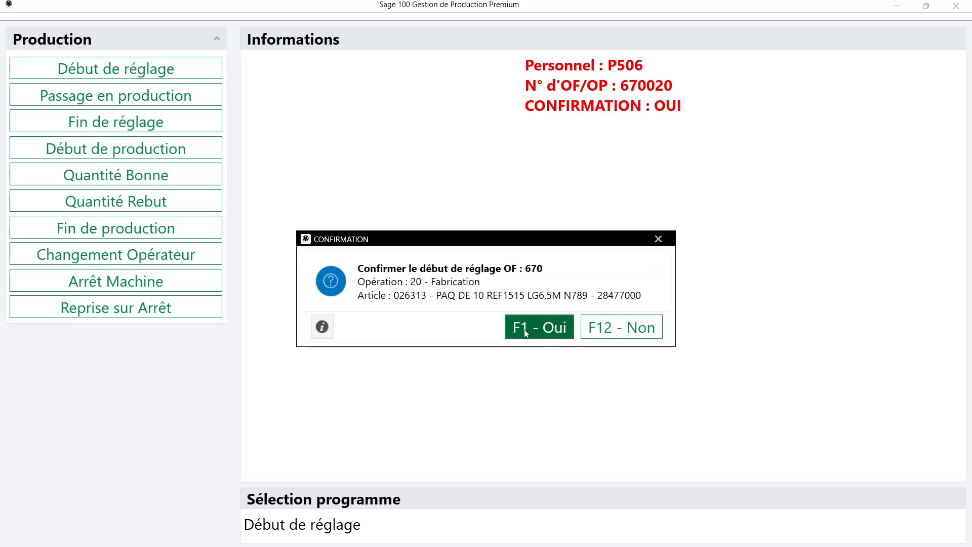
pyautogui.click(547, 327)
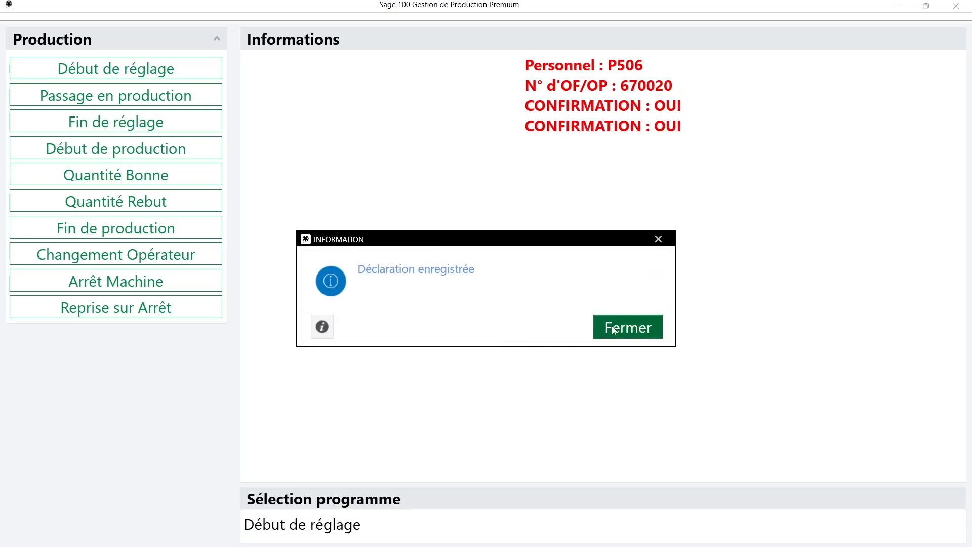
pyautogui.click(613, 326)
pyautogui.click(612, 545)
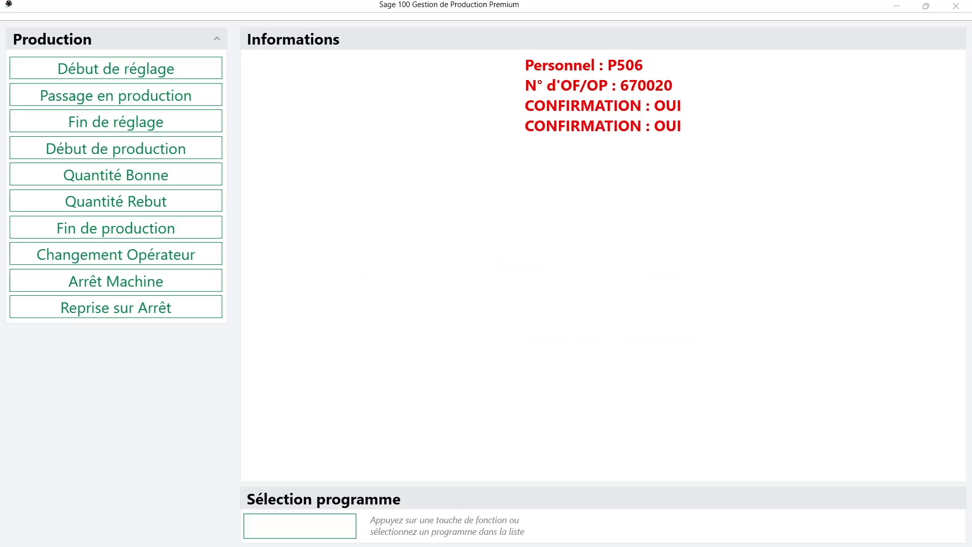
pyautogui.click(680, 530)
# Confirm in Superviseur machine and the refreshed Encours machine list that L3 is in set-up on OF 670/20
pyautogui.click(512, 152)
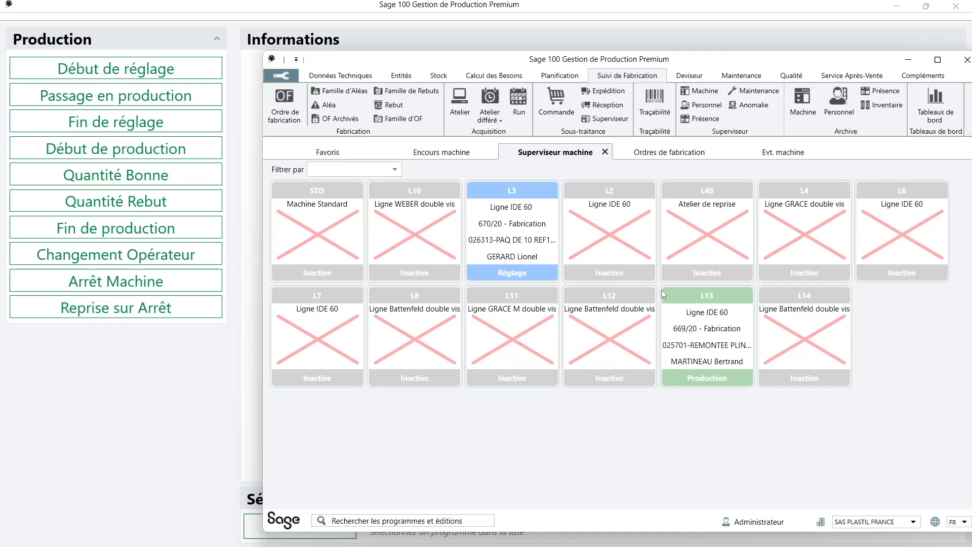
pyautogui.click(462, 155)
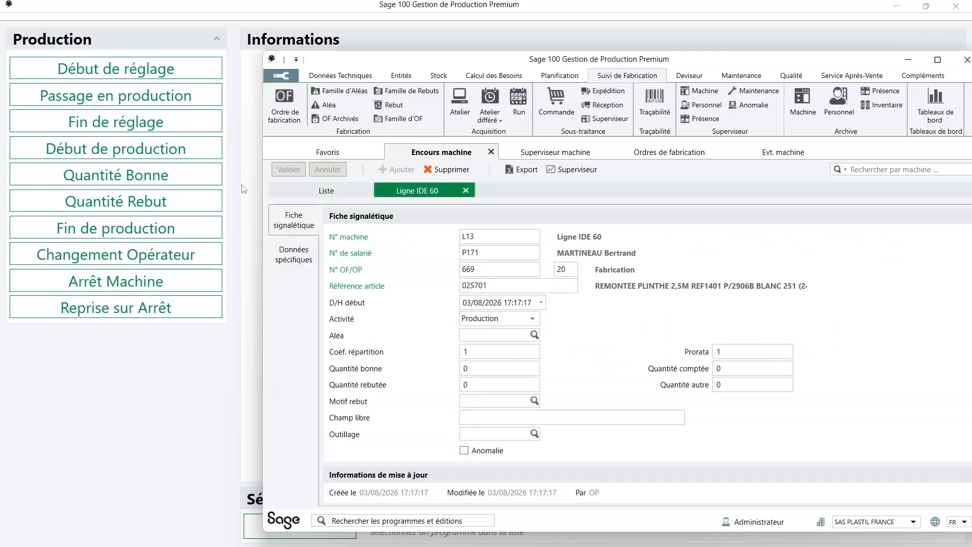
pyautogui.click(302, 193)
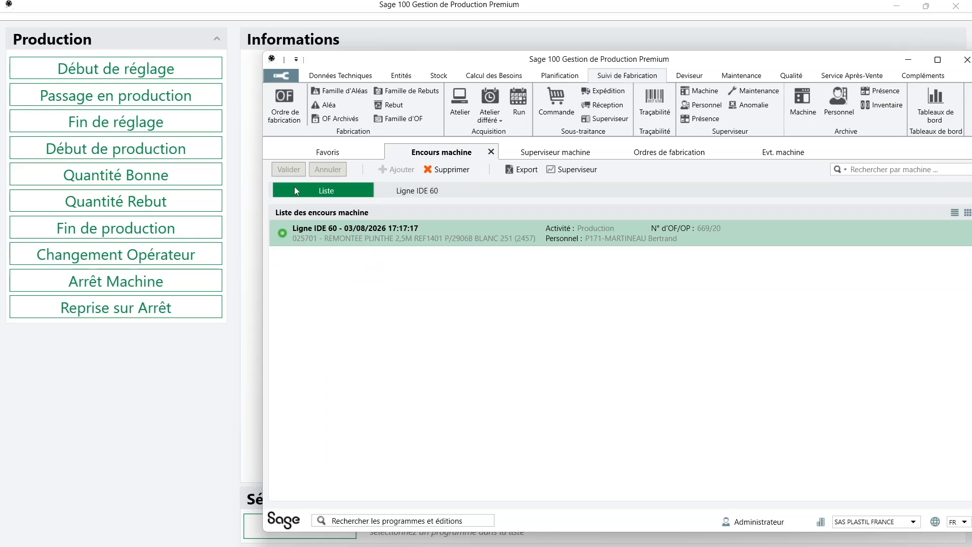
pyautogui.press('F5')
pyautogui.press('Return')
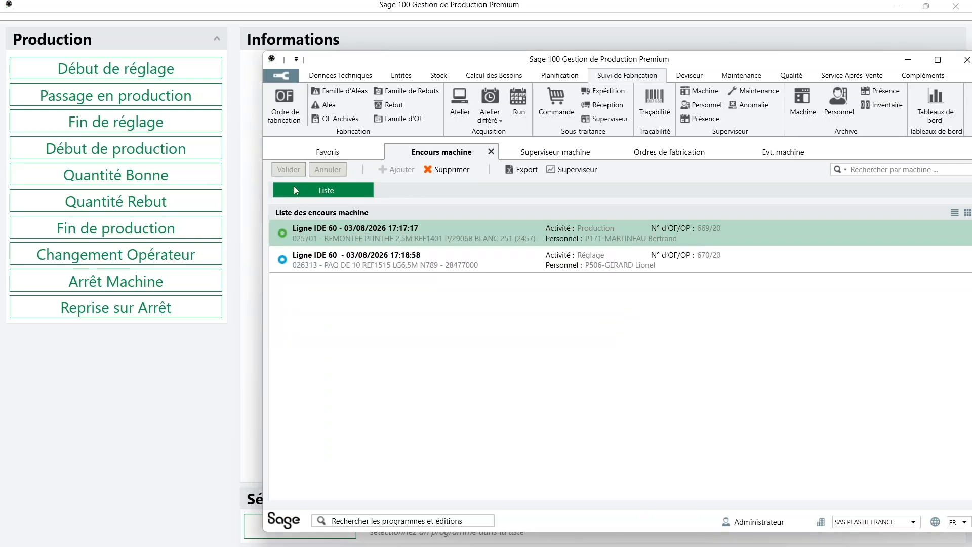
pyautogui.click(481, 259)
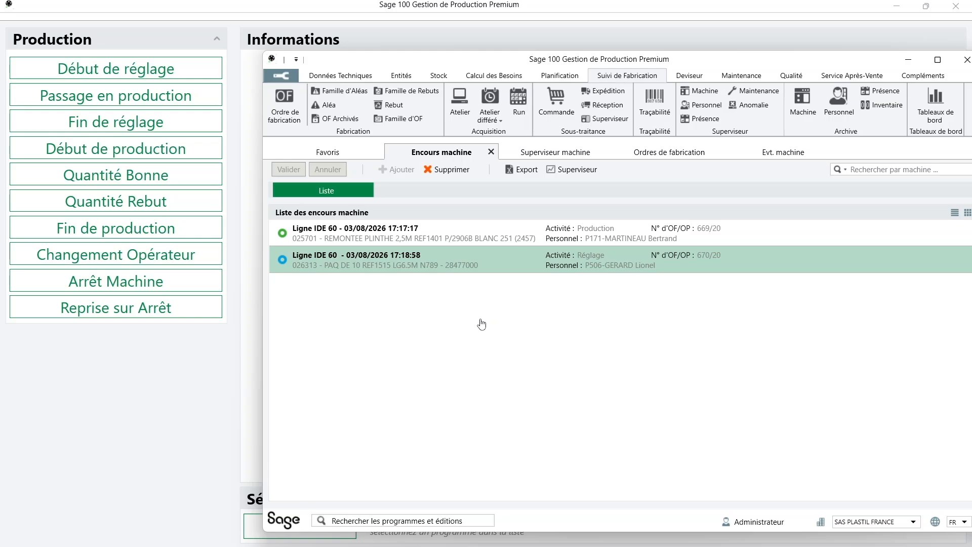
pyautogui.moveTo(786, 61); pyautogui.dragTo(749, 51)
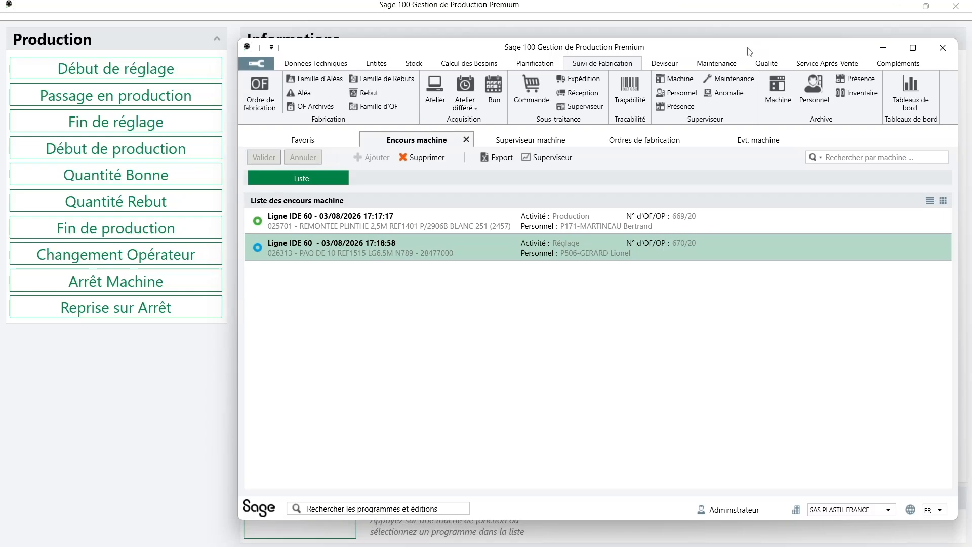
# Start an Arrêt Machine declaration on L13 and enter the operator's badge
pyautogui.click(137, 282)
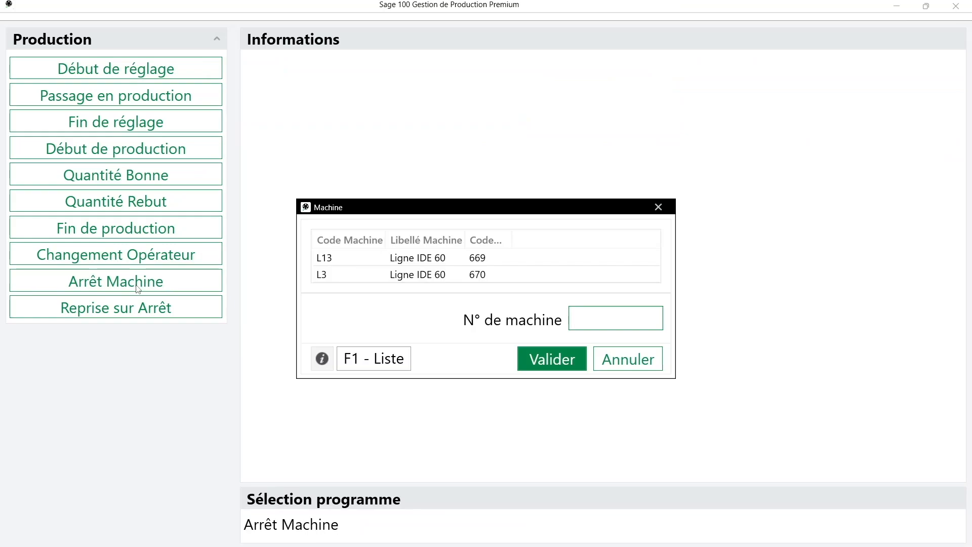
pyautogui.click(505, 260)
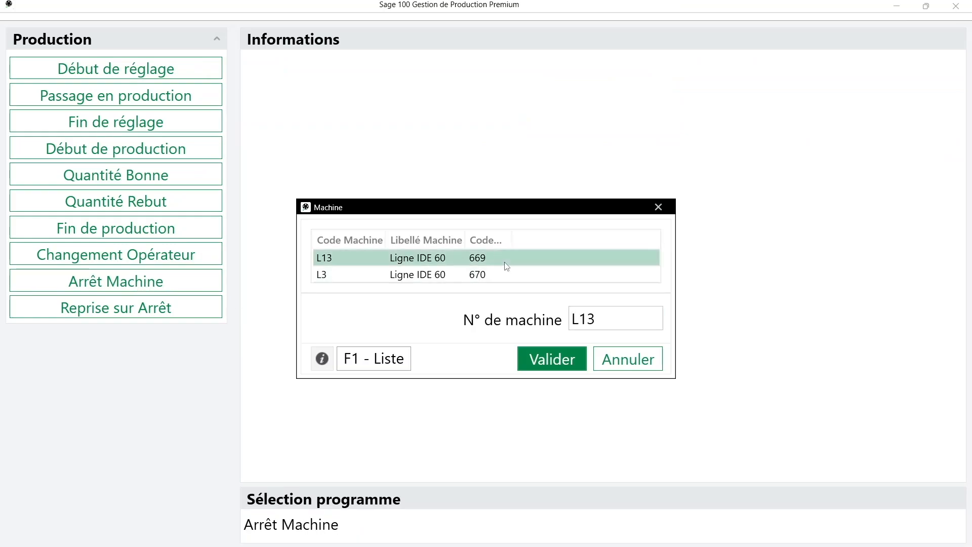
pyautogui.click(547, 361)
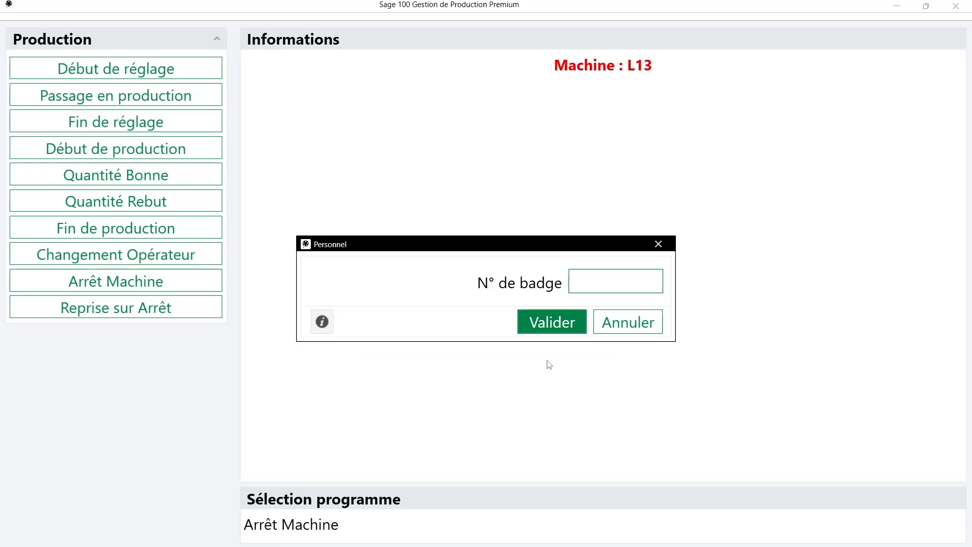
pyautogui.press('Return')
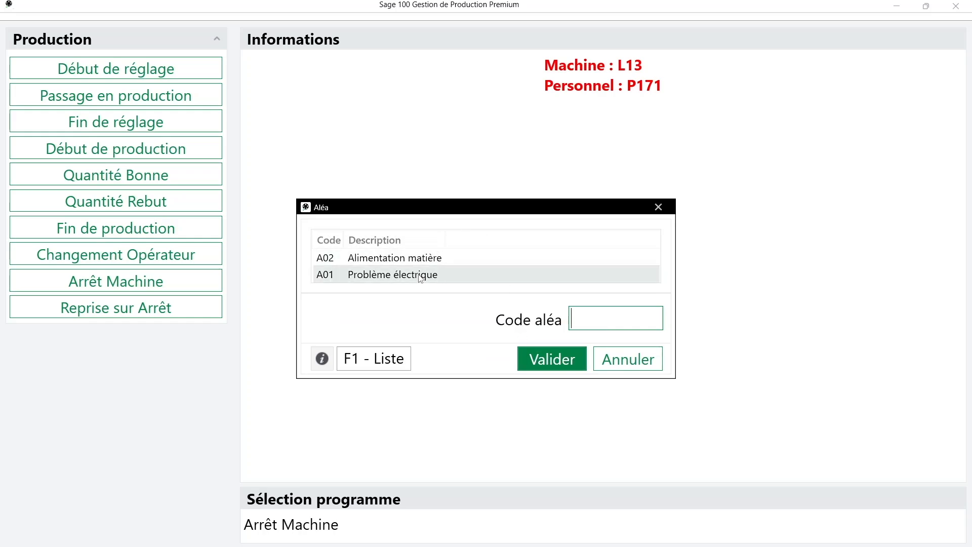
# Choose stop reason A01 Problème électrique and confirm the stop for OF 669
pyautogui.moveTo(444, 241); pyautogui.dragTo(576, 242)
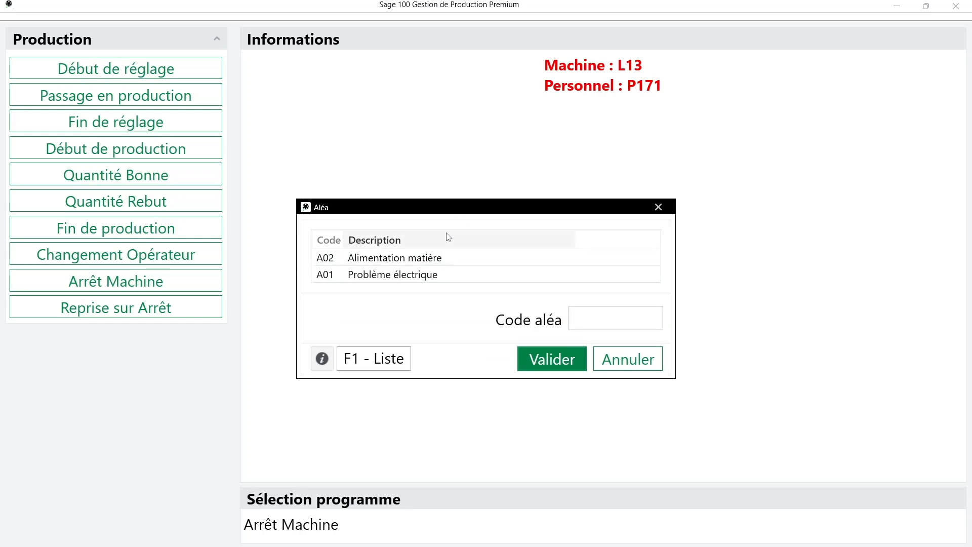
pyautogui.click(444, 280)
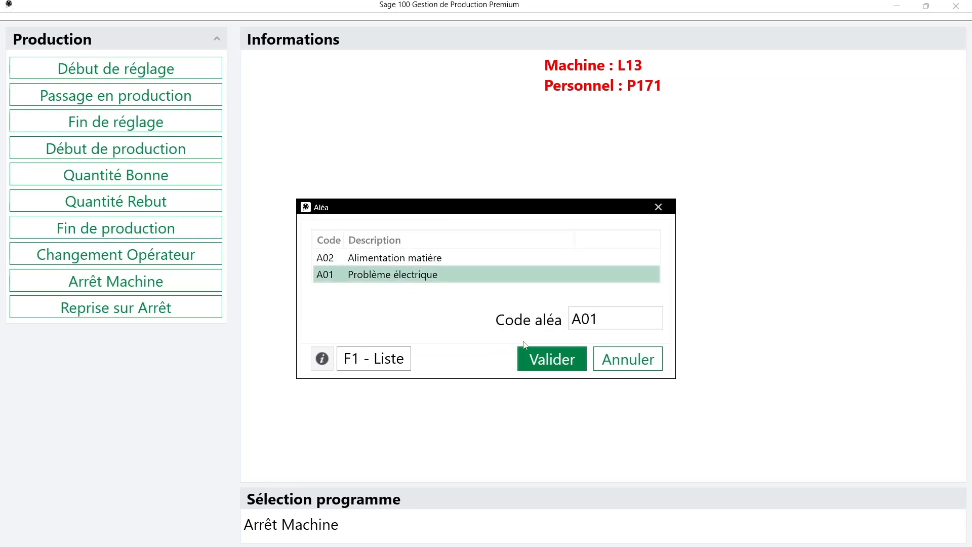
pyautogui.click(548, 364)
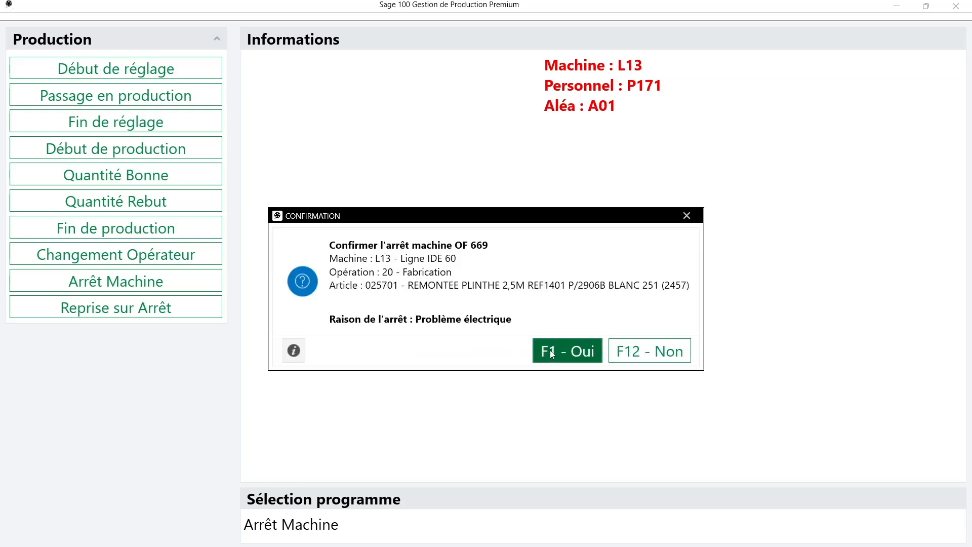
pyautogui.click(549, 351)
pyautogui.click(622, 330)
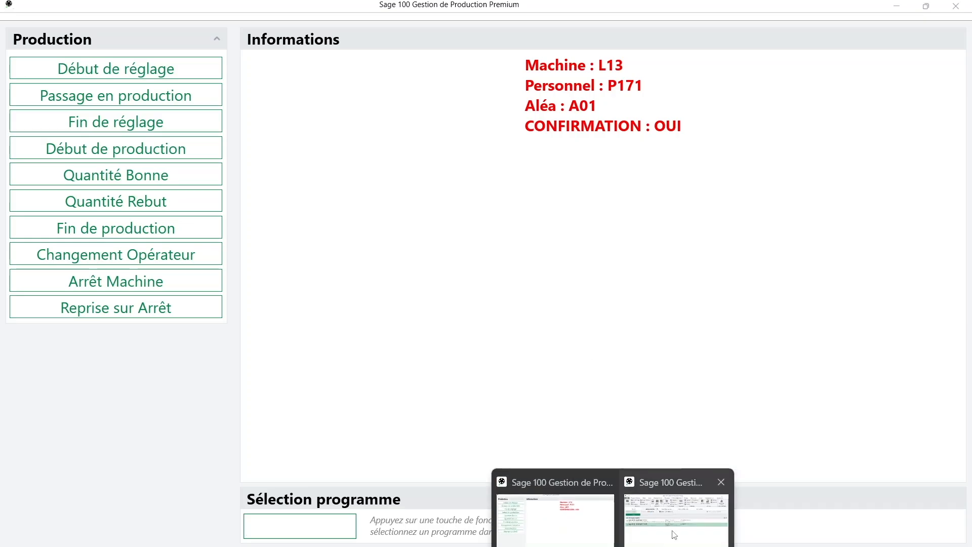
# Inspect L13's Arrêt entry for OF 669 in Encours machine, then minimize the management window
pyautogui.click(677, 532)
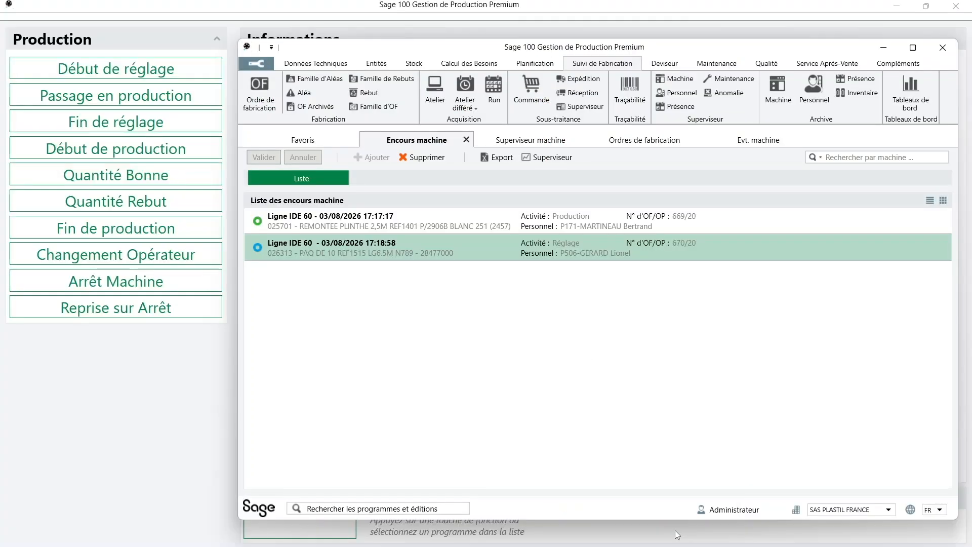
pyautogui.click(554, 159)
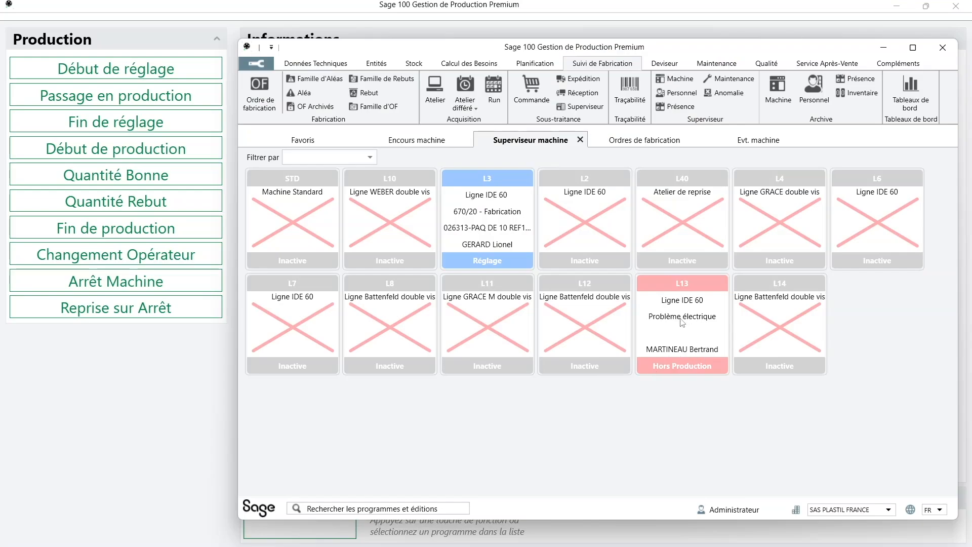
pyautogui.click(414, 144)
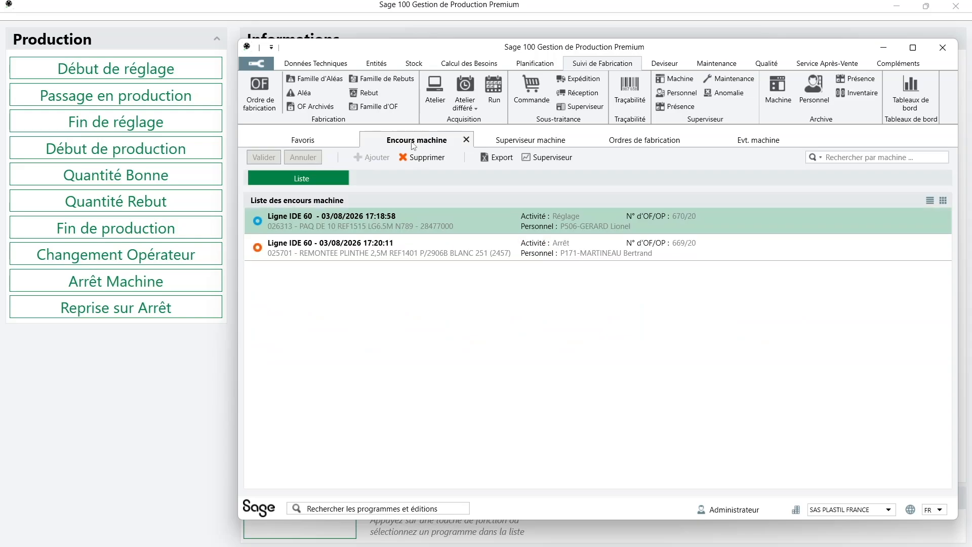
pyautogui.click(373, 246)
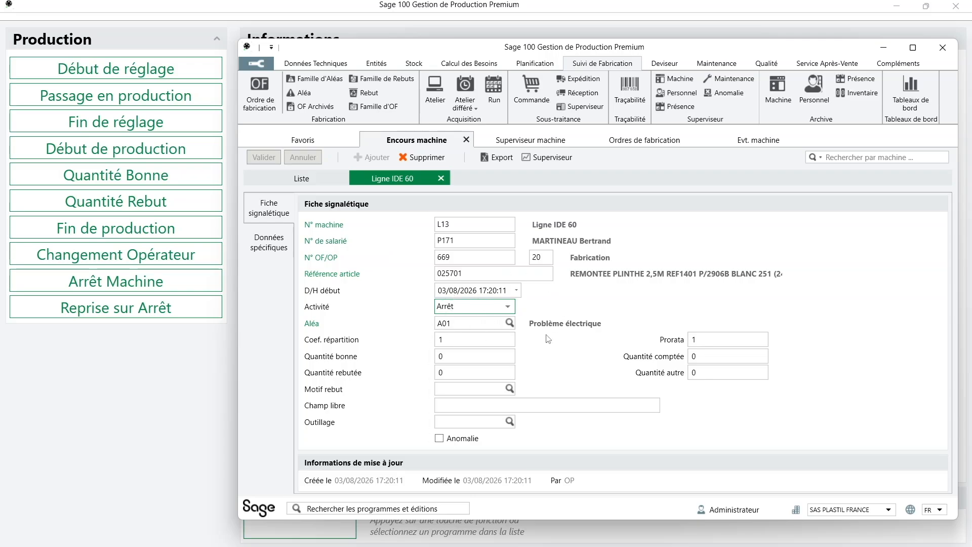
pyautogui.click(442, 179)
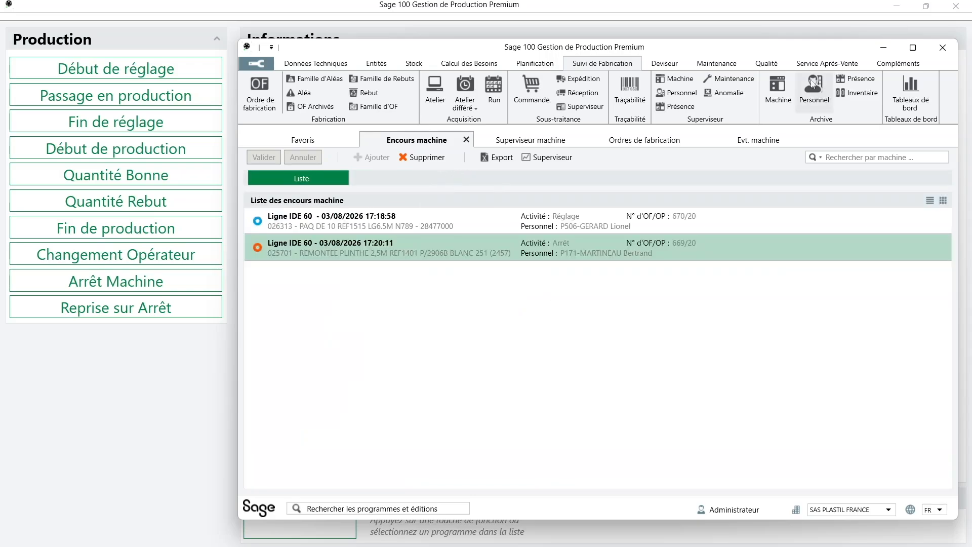
pyautogui.click(883, 49)
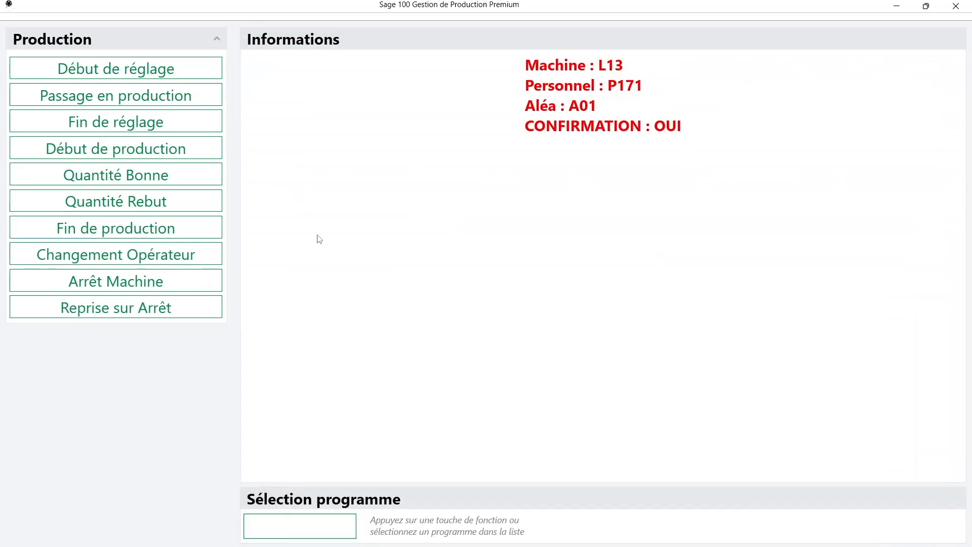
# Declare OF 670 on machine L3 as passing into production, entering the operator's badge
pyautogui.click(87, 103)
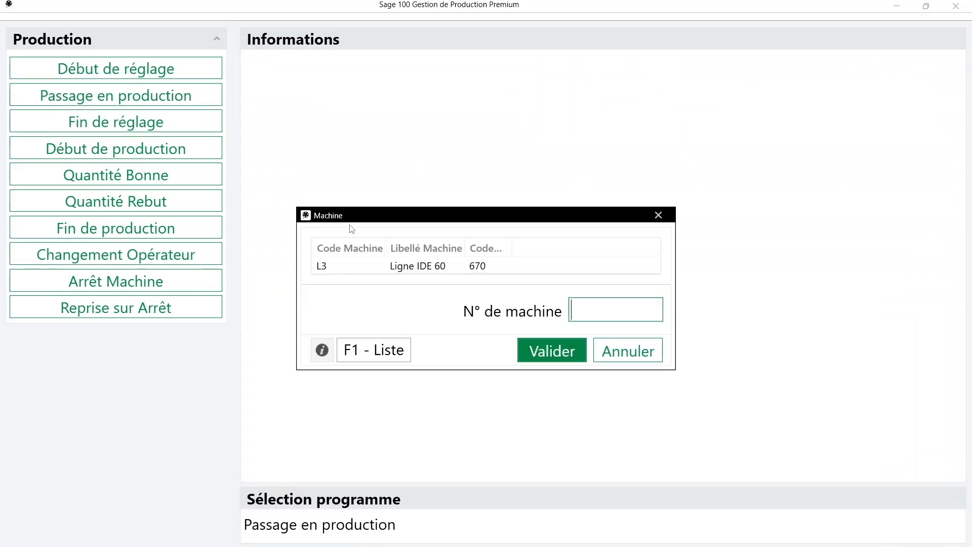
pyautogui.click(614, 268)
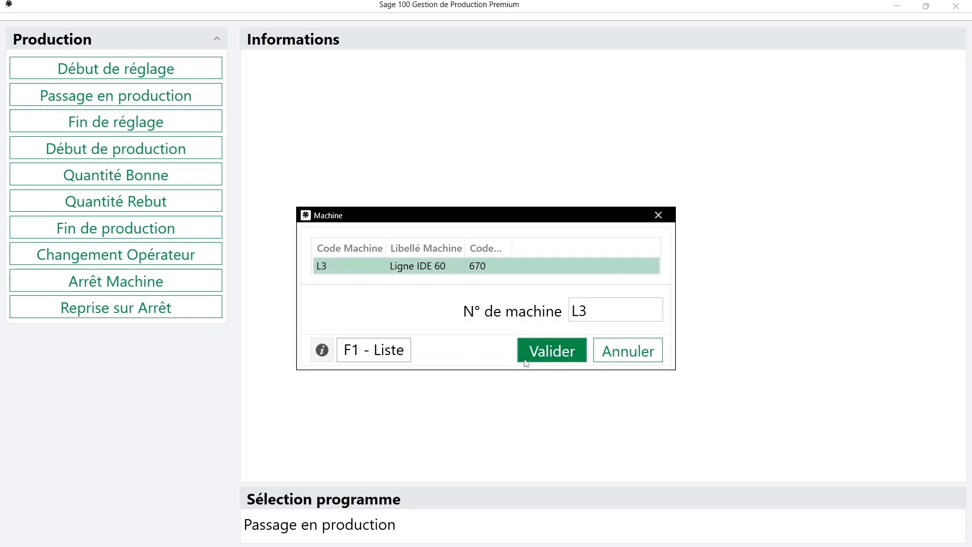
pyautogui.click(559, 355)
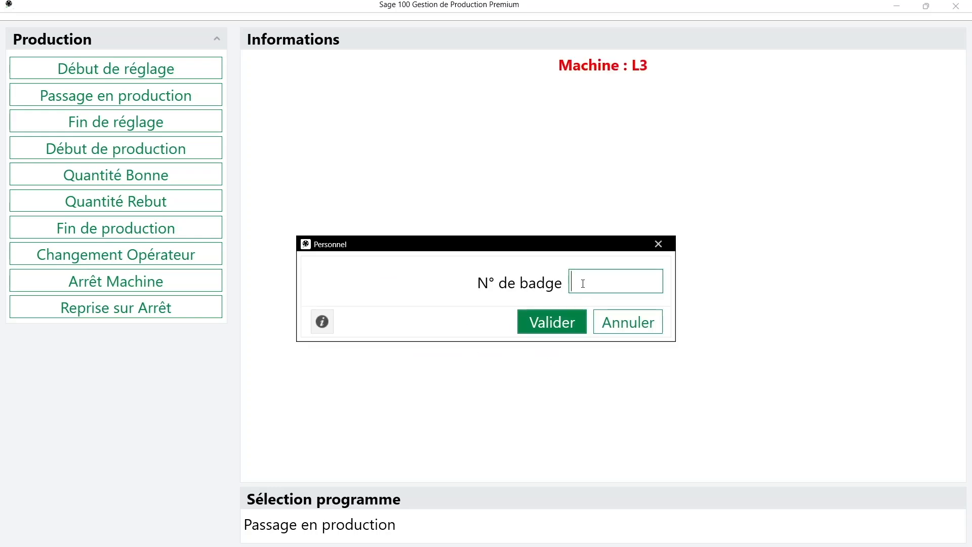
pyautogui.press('Return')
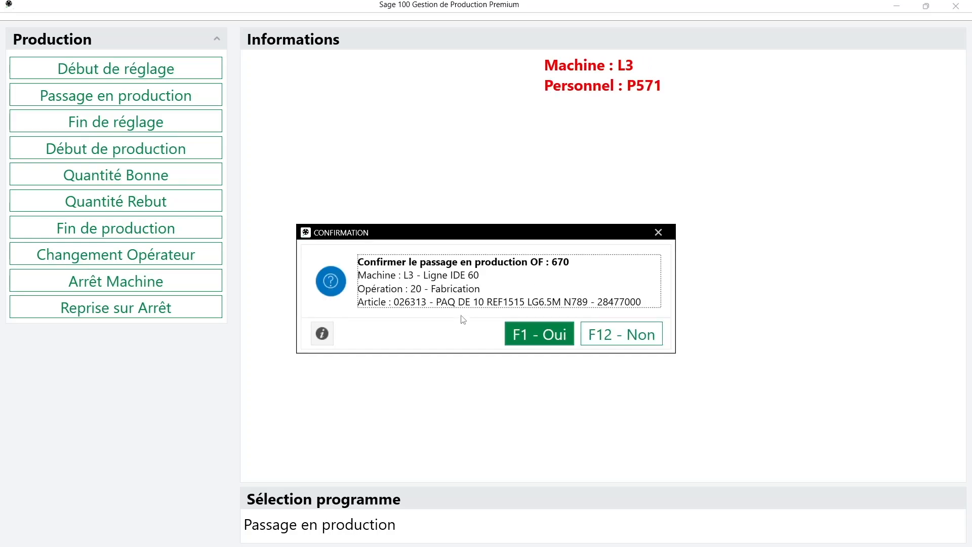
pyautogui.click(527, 334)
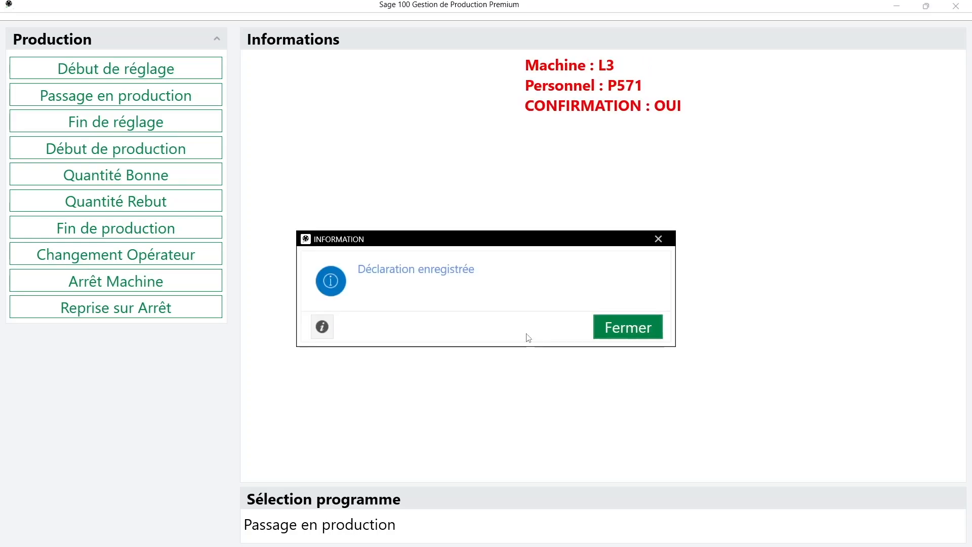
pyautogui.click(639, 331)
# Bring up the machine supervisor to confirm L3 shows Production
pyautogui.moveTo(613, 546)
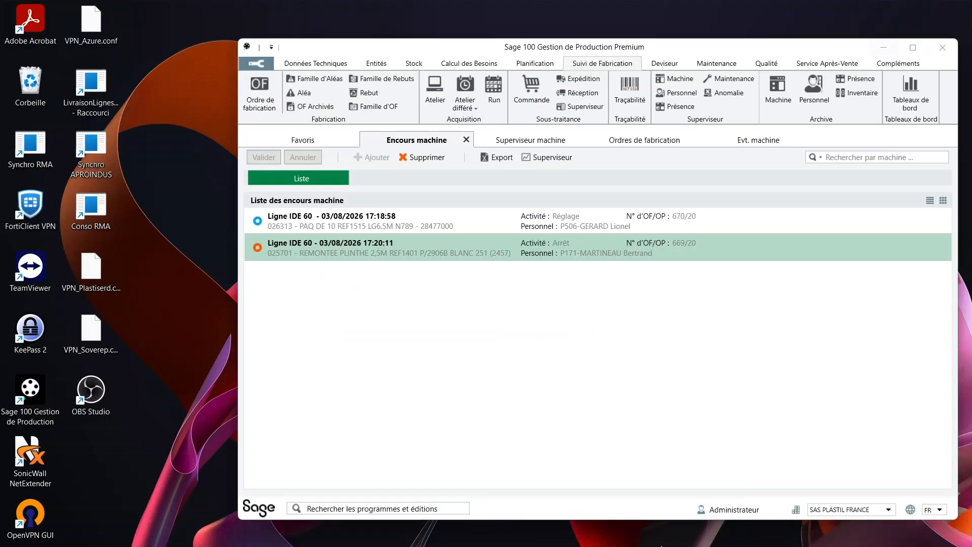
pyautogui.click(678, 506)
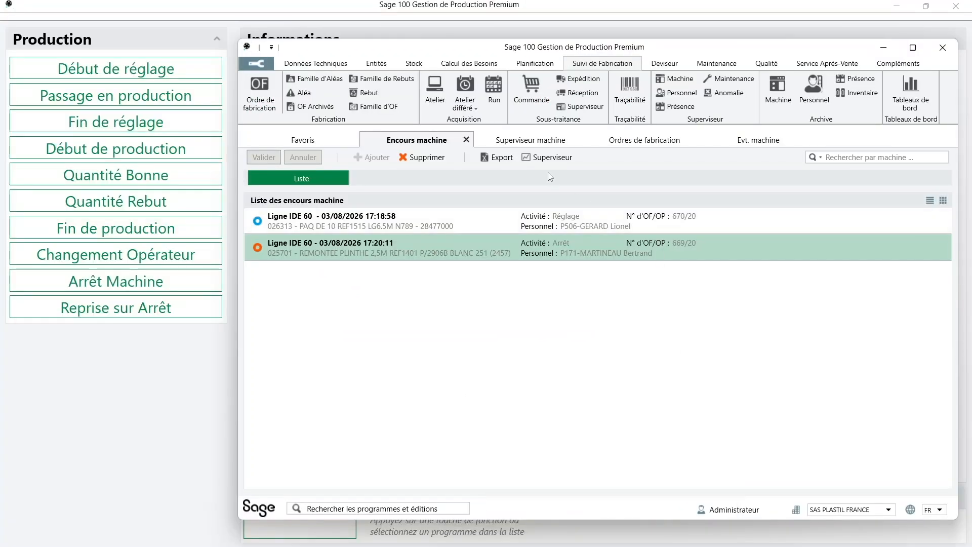
pyautogui.click(549, 158)
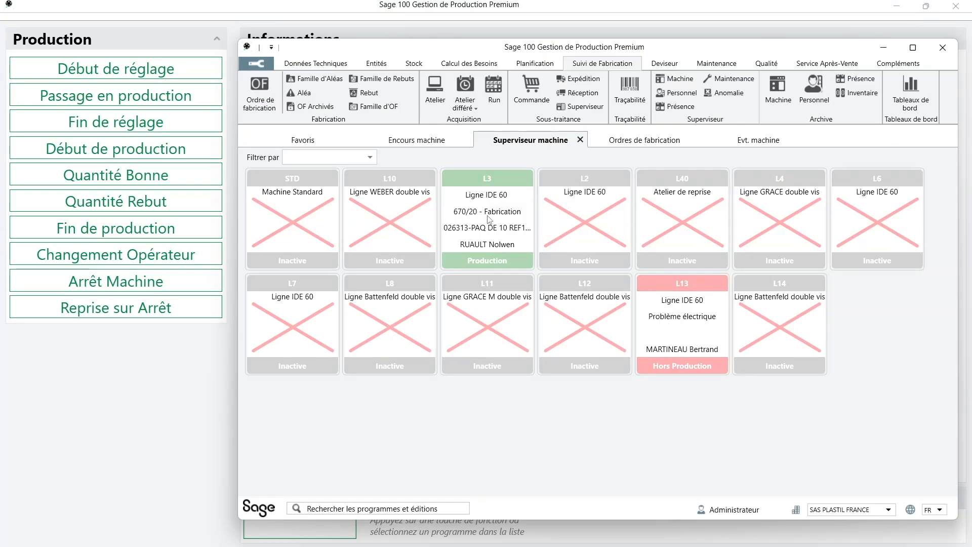
# Declare a restart after stop on machine L13 as Reprise en Réglage, entering the operator's badge
pyautogui.click(149, 376)
pyautogui.click(143, 314)
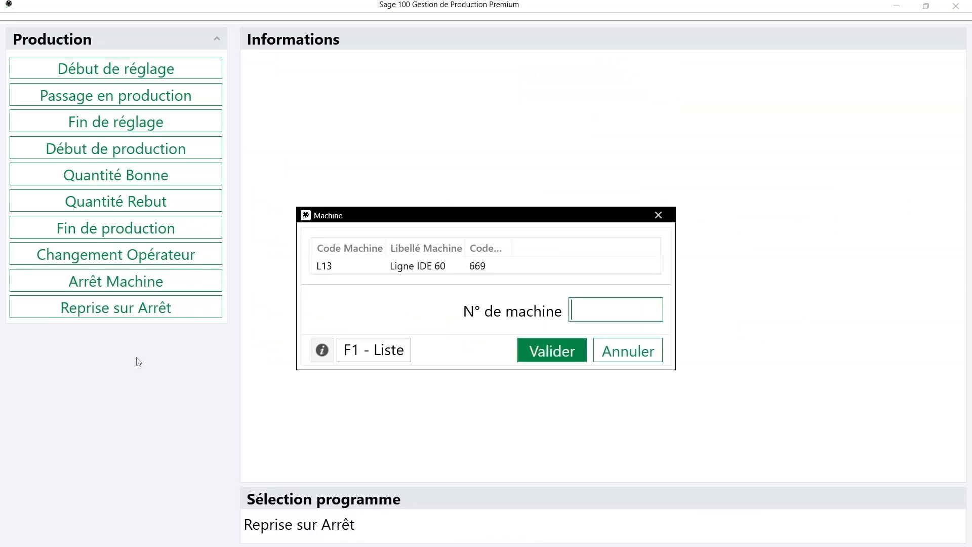
pyautogui.click(457, 272)
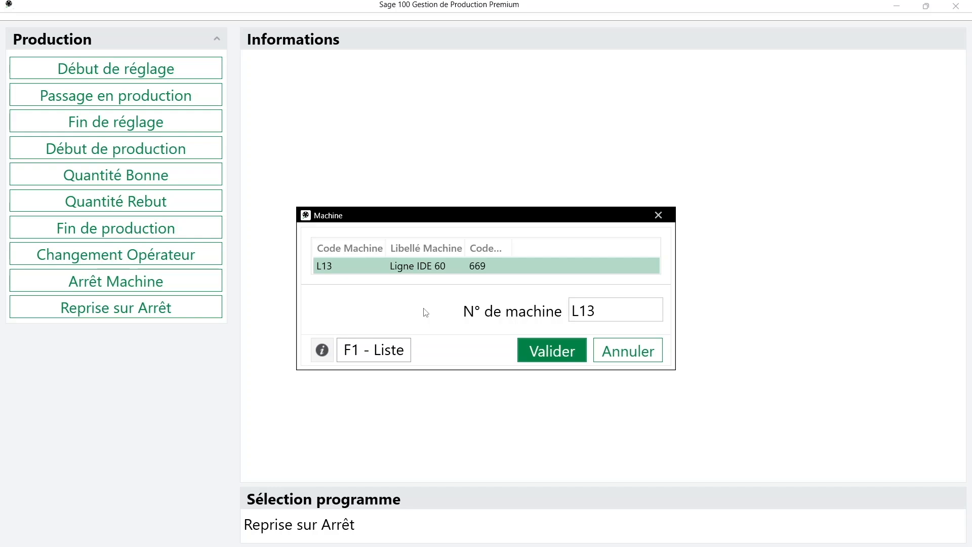
pyautogui.press('Return')
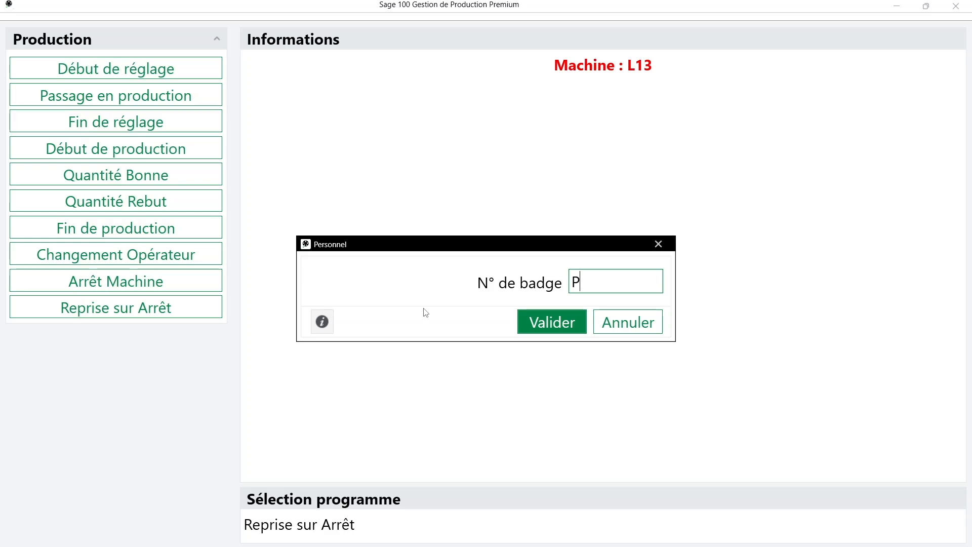
pyautogui.press('Return')
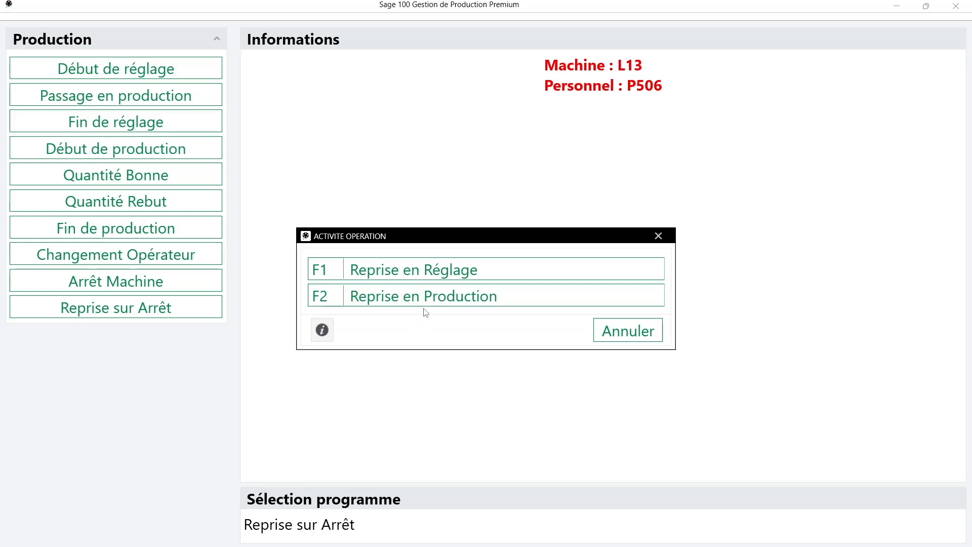
pyautogui.click(495, 277)
pyautogui.click(560, 338)
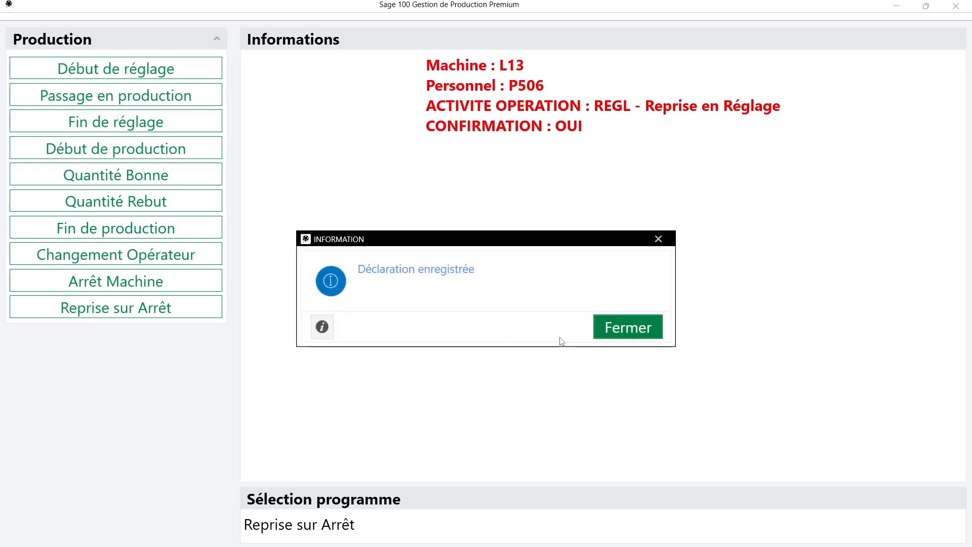
pyautogui.click(624, 332)
# Check L13's state in the machine supervisor, then return to the production terminal
pyautogui.moveTo(612, 545)
pyautogui.click(671, 516)
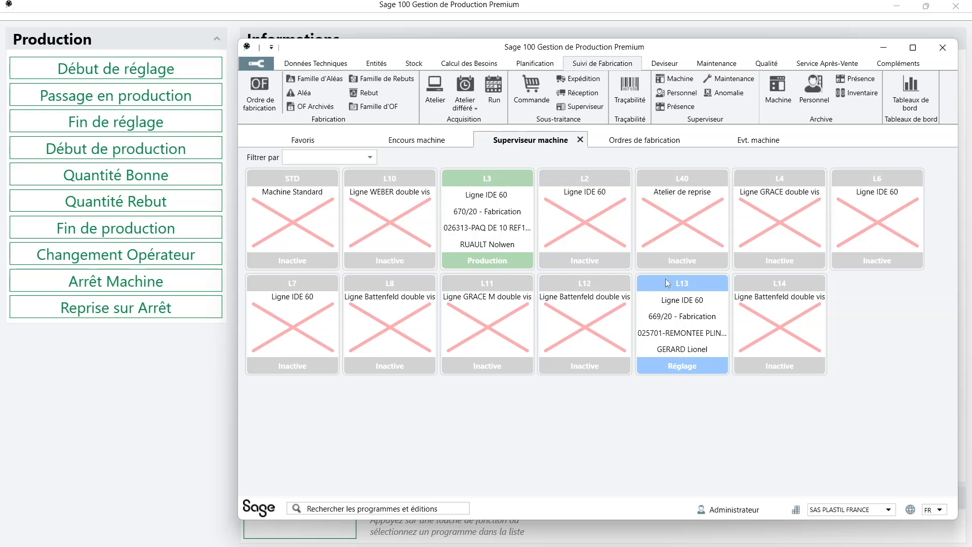
pyautogui.click(102, 430)
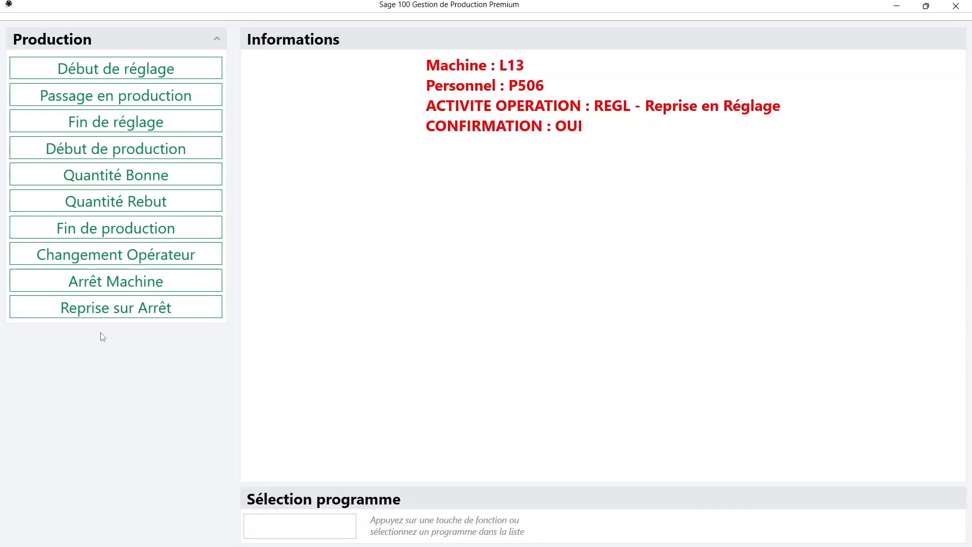
# Declare OF 669 on machine L13 into production with the operator's badge, then show the supervisor
pyautogui.click(107, 101)
pyautogui.click(386, 270)
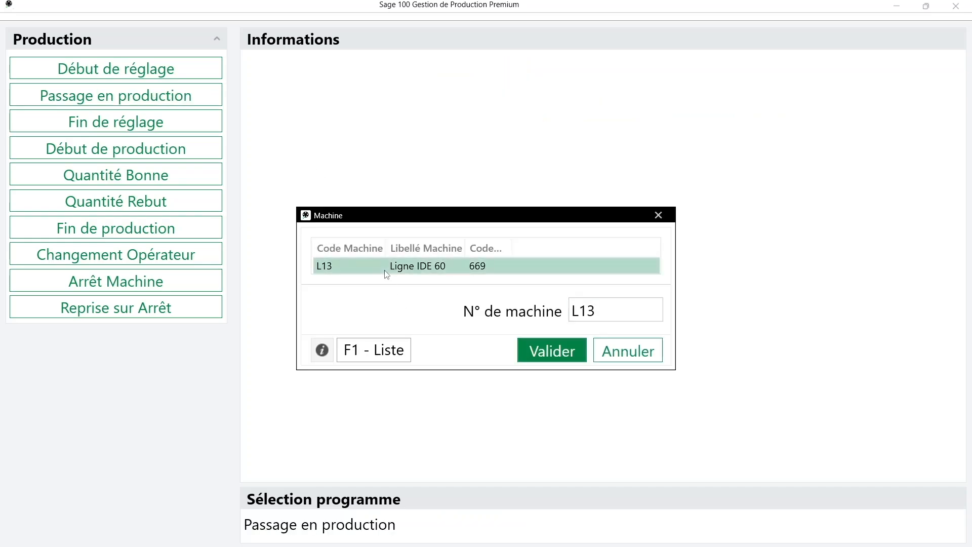
pyautogui.click(555, 359)
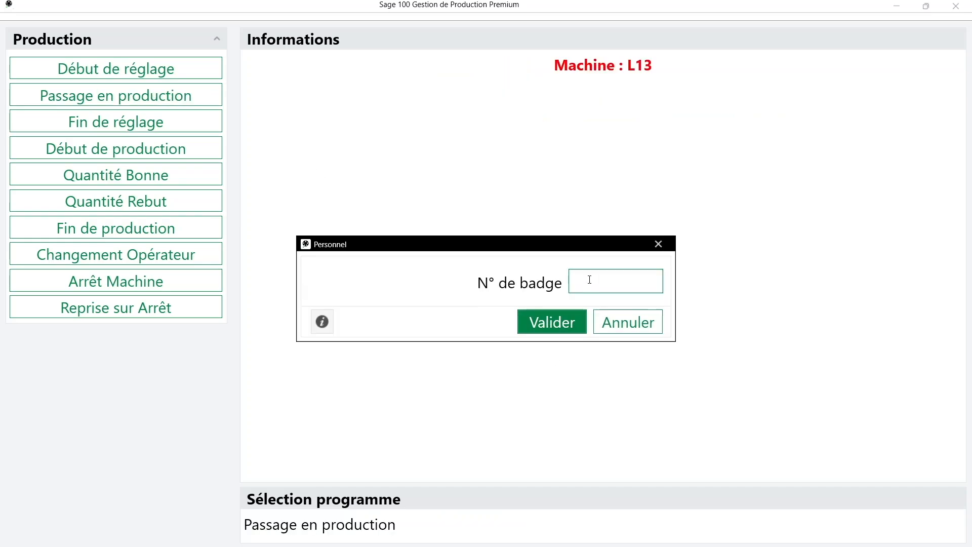
pyautogui.press('Return')
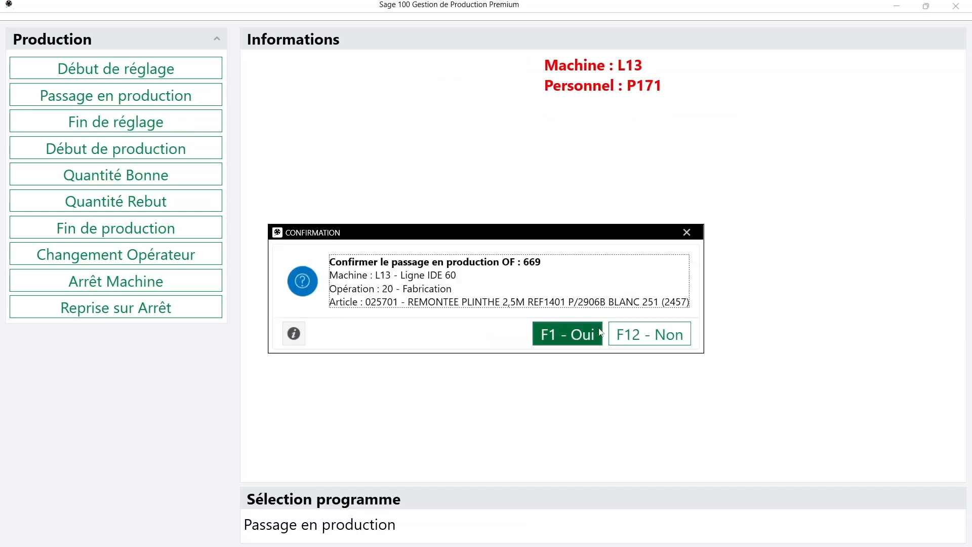
pyautogui.click(581, 337)
pyautogui.click(618, 335)
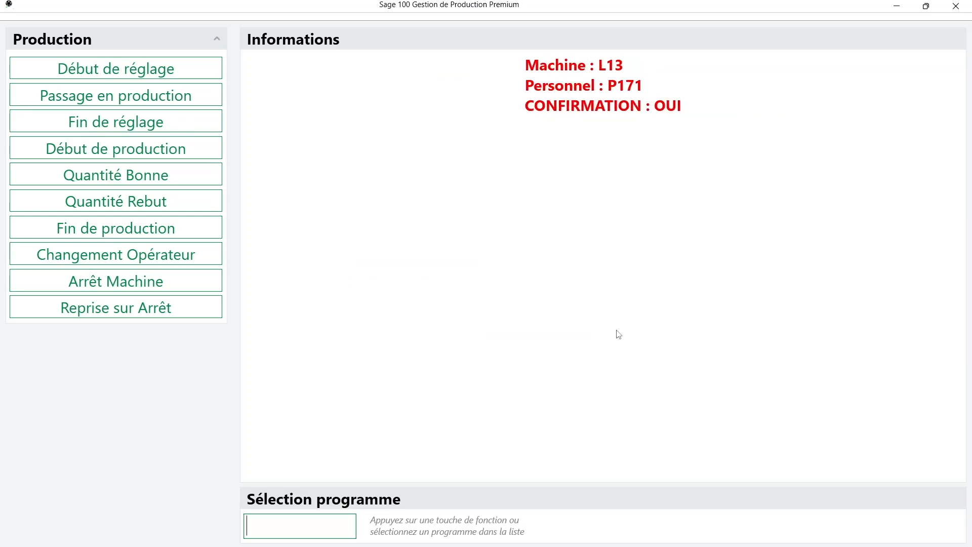
pyautogui.moveTo(613, 546)
pyautogui.click(689, 524)
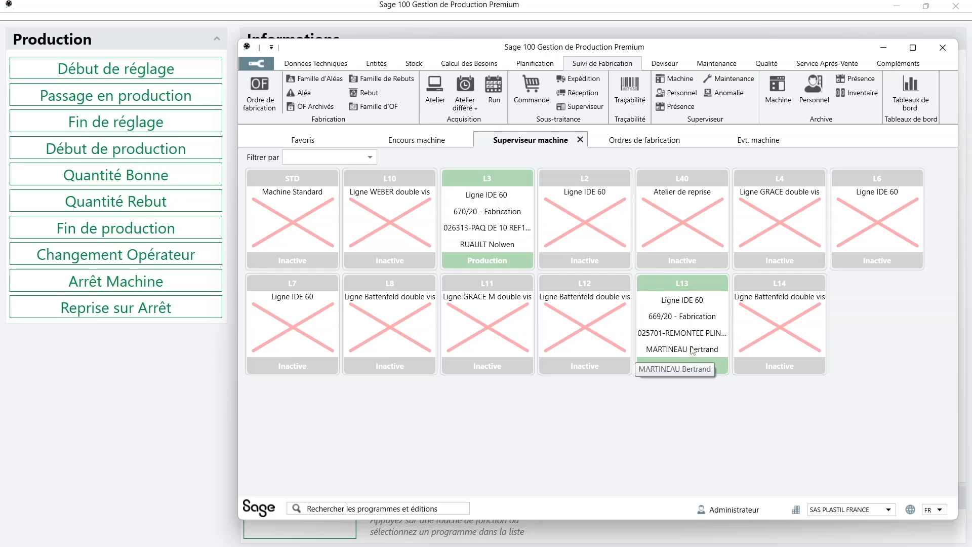
# Refresh the maximised manufacturing orders list filtered on 670 and open OF 670
pyautogui.click(637, 144)
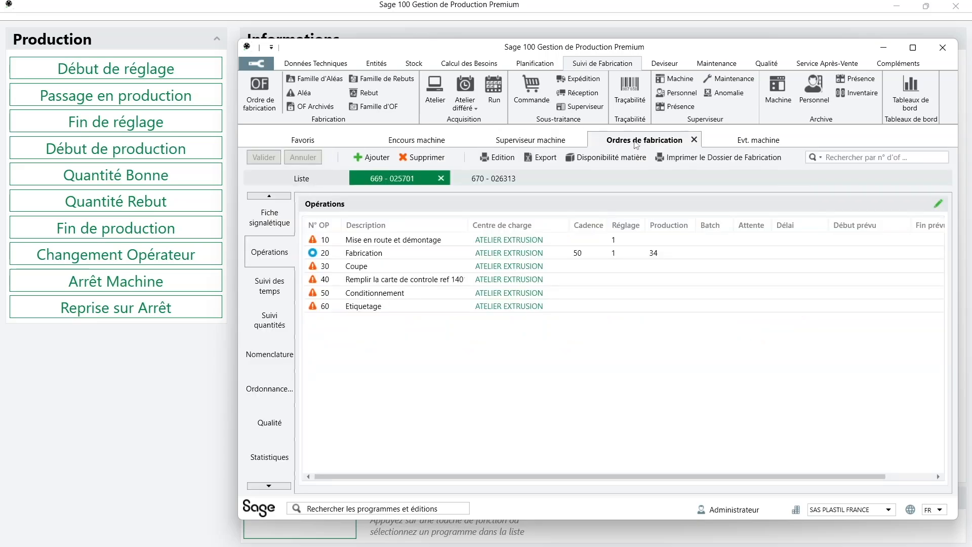
pyautogui.click(339, 176)
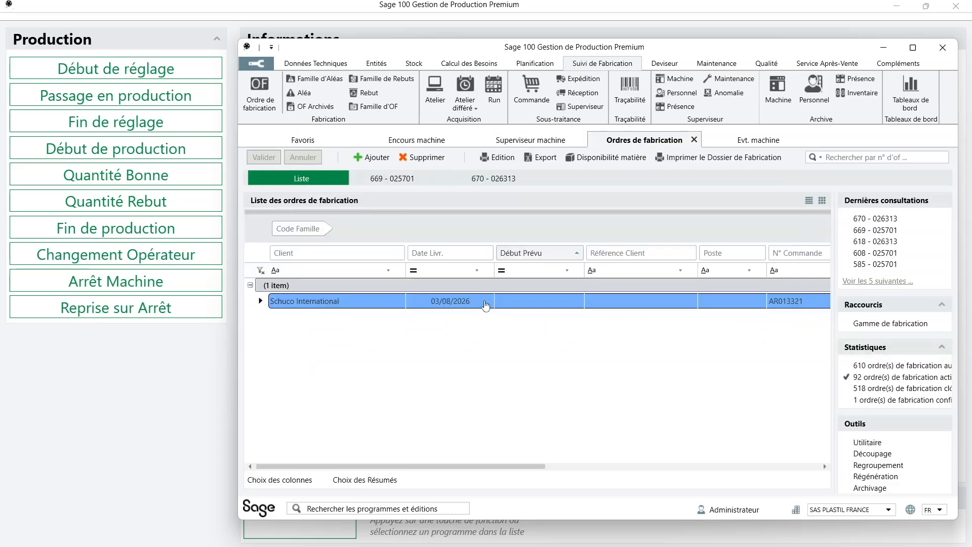
pyautogui.click(912, 48)
pyautogui.click(644, 228)
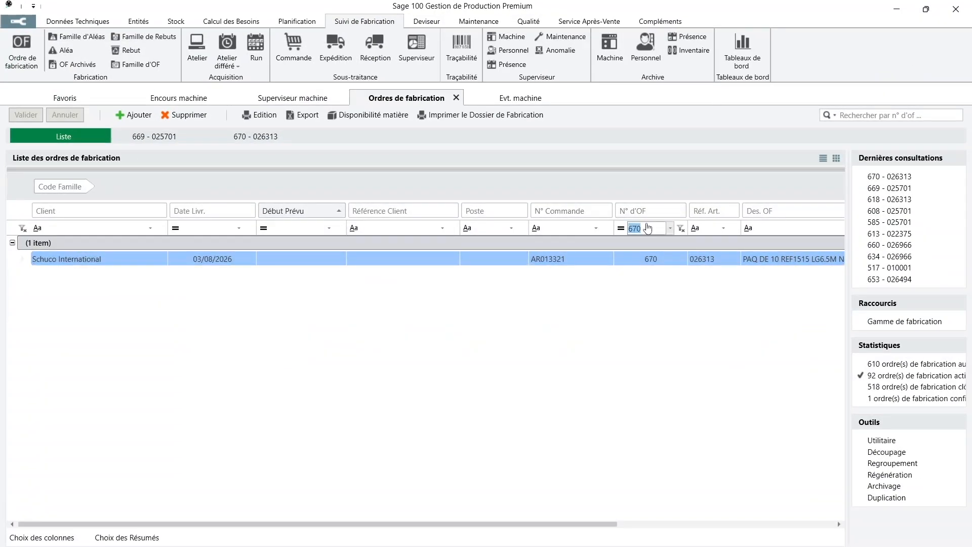
pyautogui.press('F5')
pyautogui.press('Return')
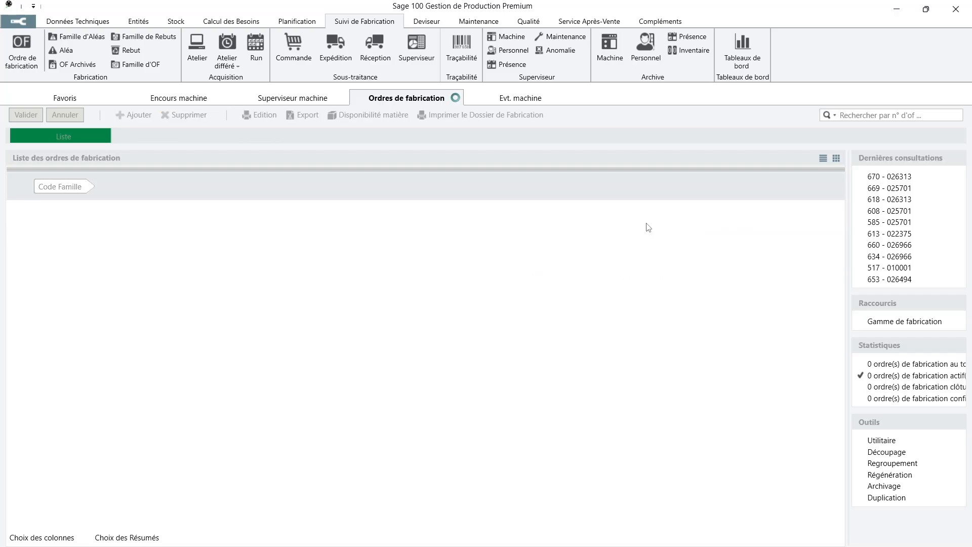
pyautogui.click(12, 243)
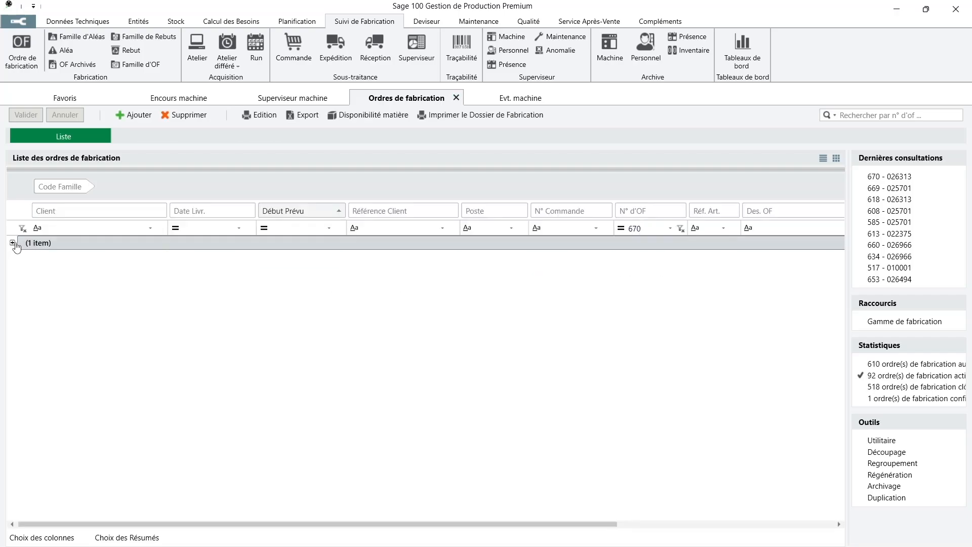
pyautogui.doubleClick(639, 259)
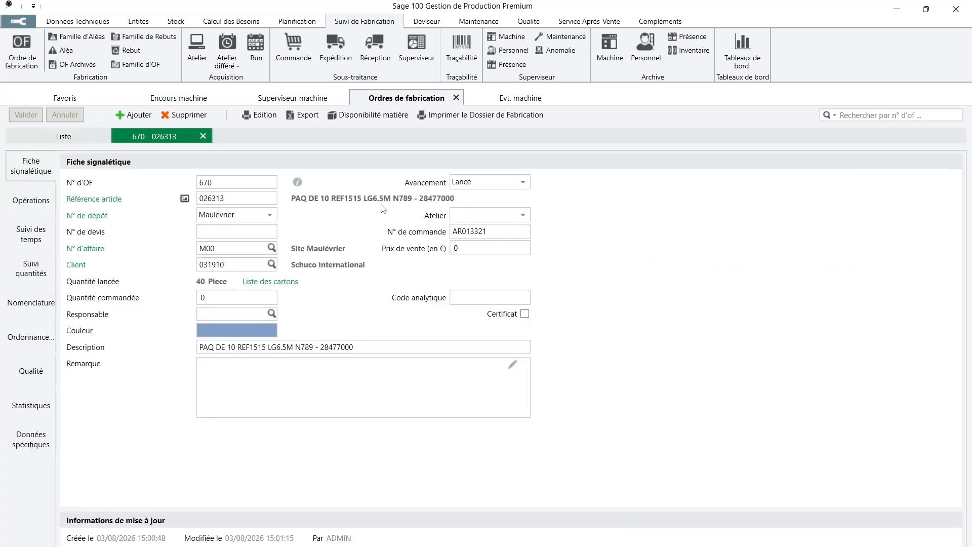
# Inspect the set-up and production time entries of operation 20 Fabrication, then return to OF 670
pyautogui.click(34, 212)
pyautogui.click(207, 217)
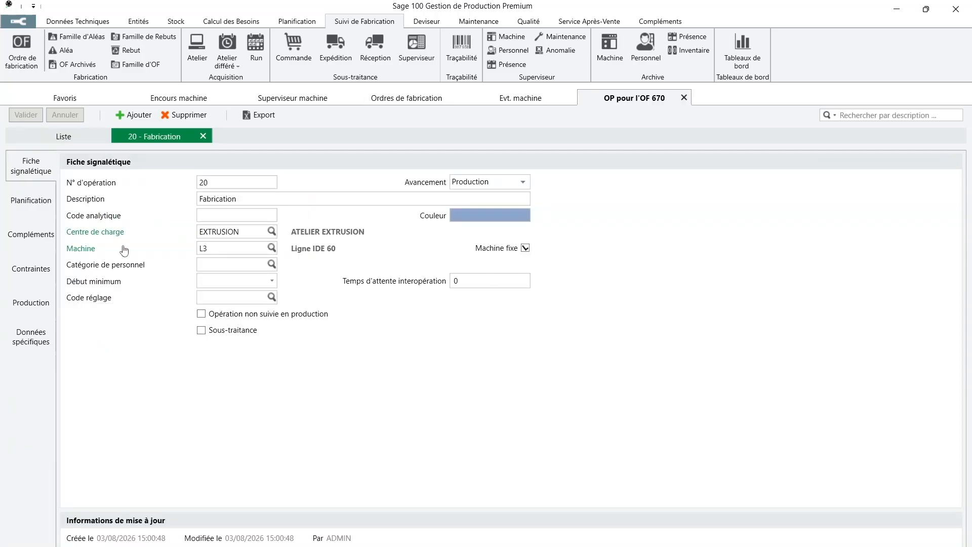
pyautogui.click(32, 302)
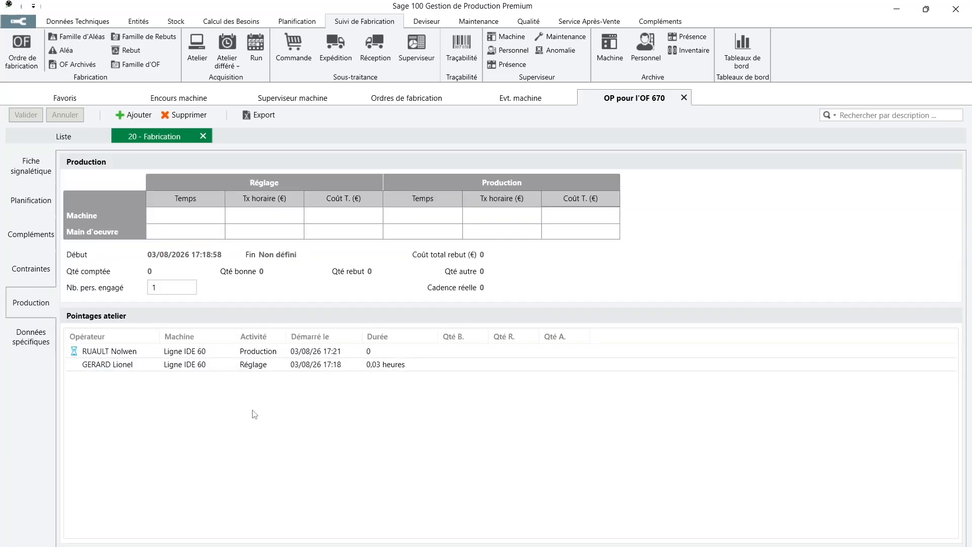
pyautogui.click(469, 369)
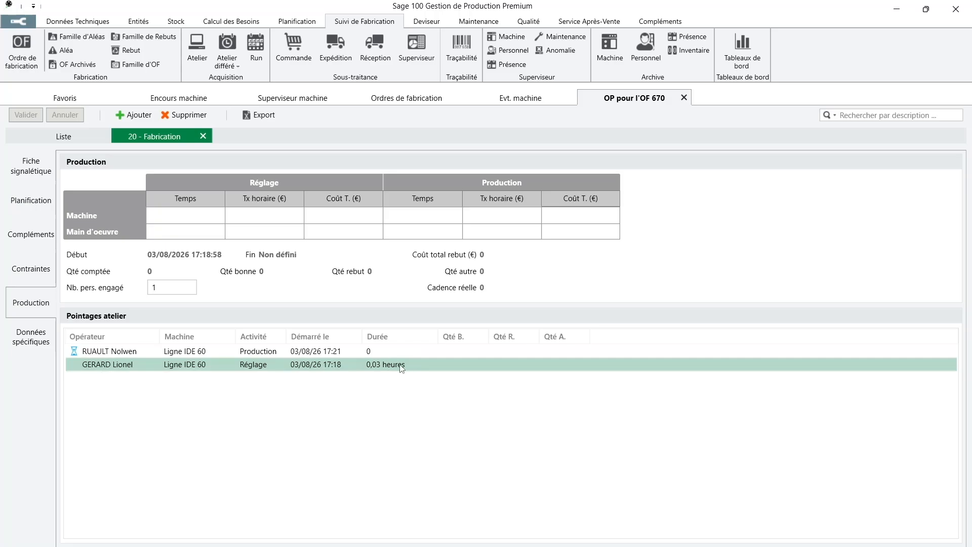
pyautogui.click(424, 353)
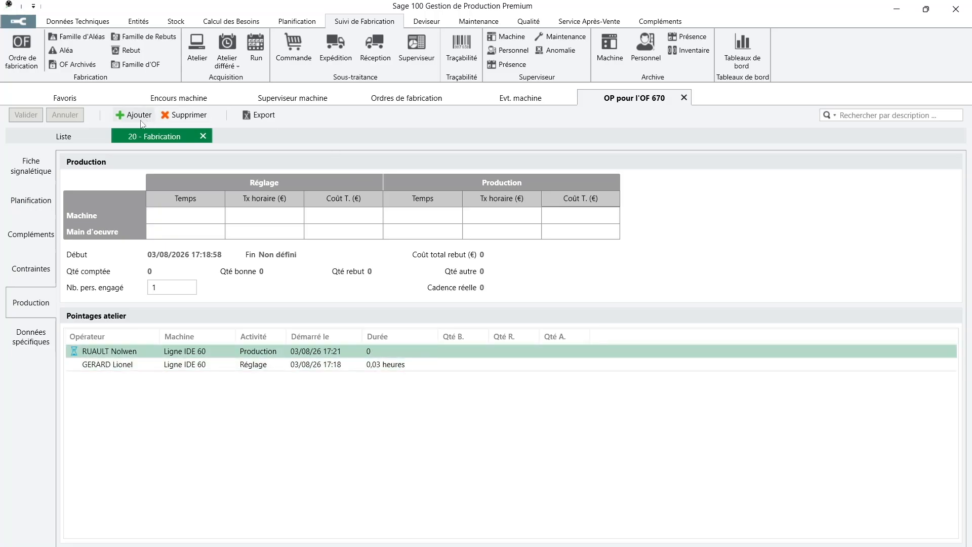
pyautogui.click(423, 99)
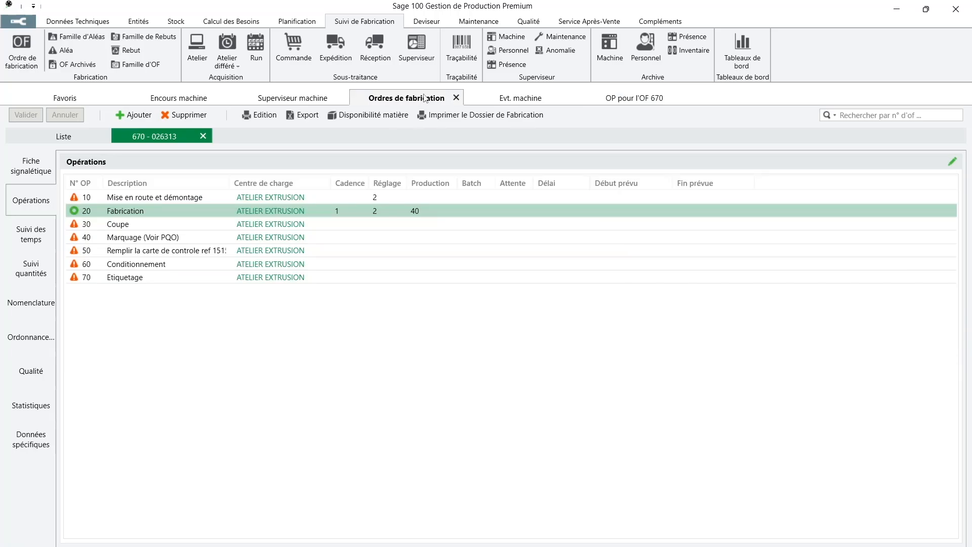
# Filter the order list on 669 and open the Production view of operation 20 Fabrication
pyautogui.click(68, 137)
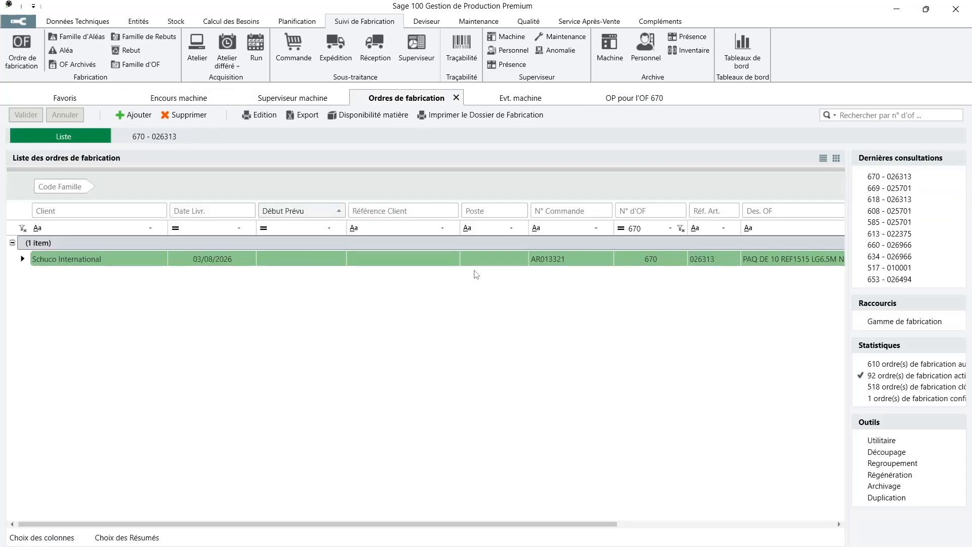
pyautogui.click(649, 231)
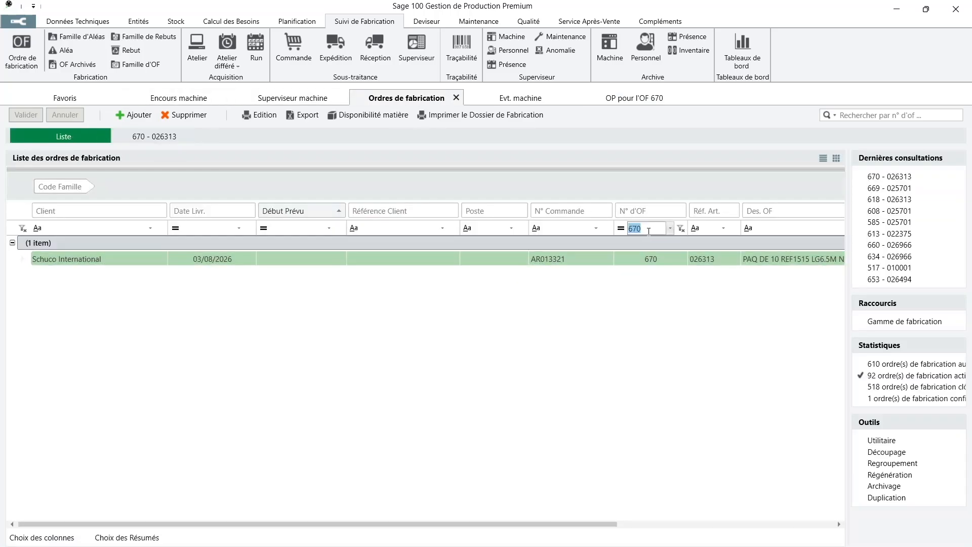
pyautogui.write('669')
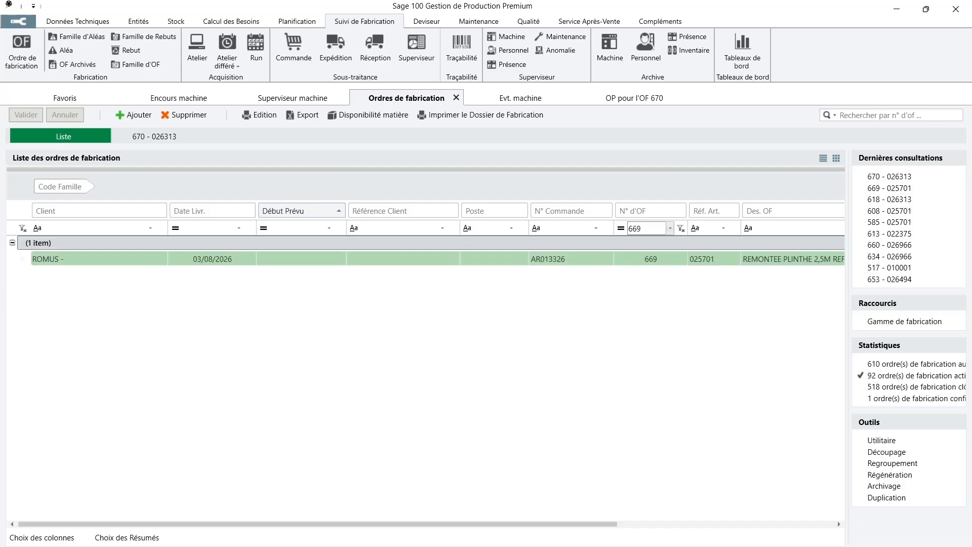
pyautogui.doubleClick(675, 261)
pyautogui.click(42, 204)
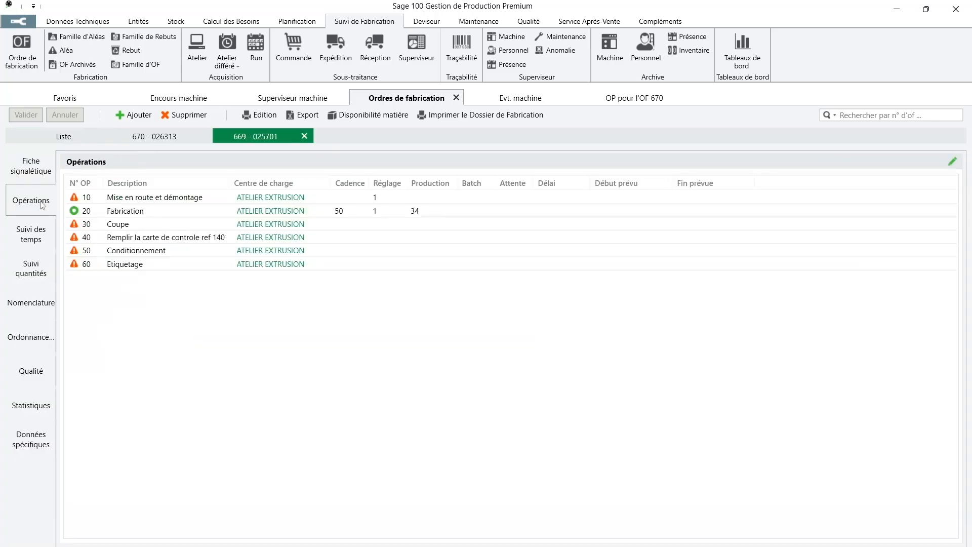
pyautogui.click(535, 213)
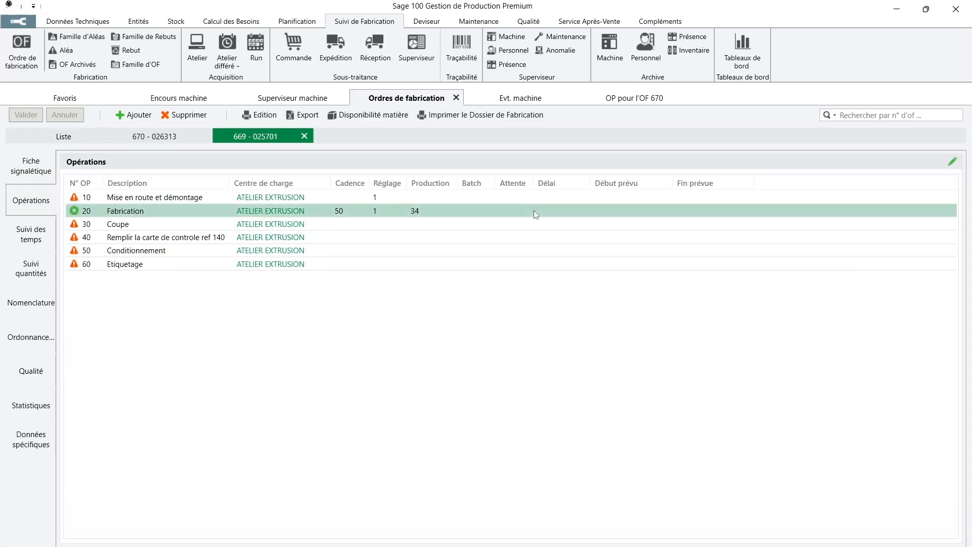
pyautogui.doubleClick(535, 212)
pyautogui.click(38, 306)
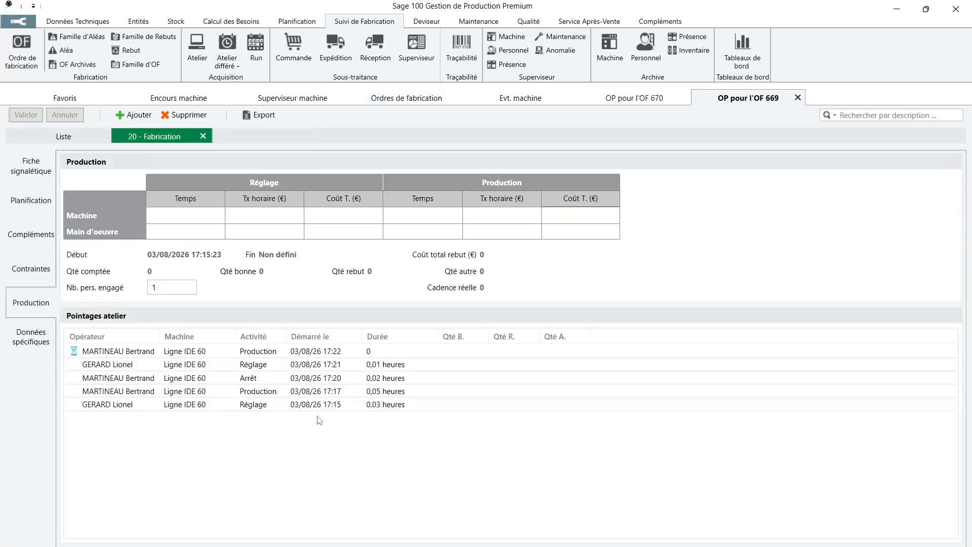
# Inspect the 17:15 set-up, 17:20 stop, 17:21 set-up and 17:22 production entries, widen Opérateur, check Encours machine
pyautogui.click(467, 406)
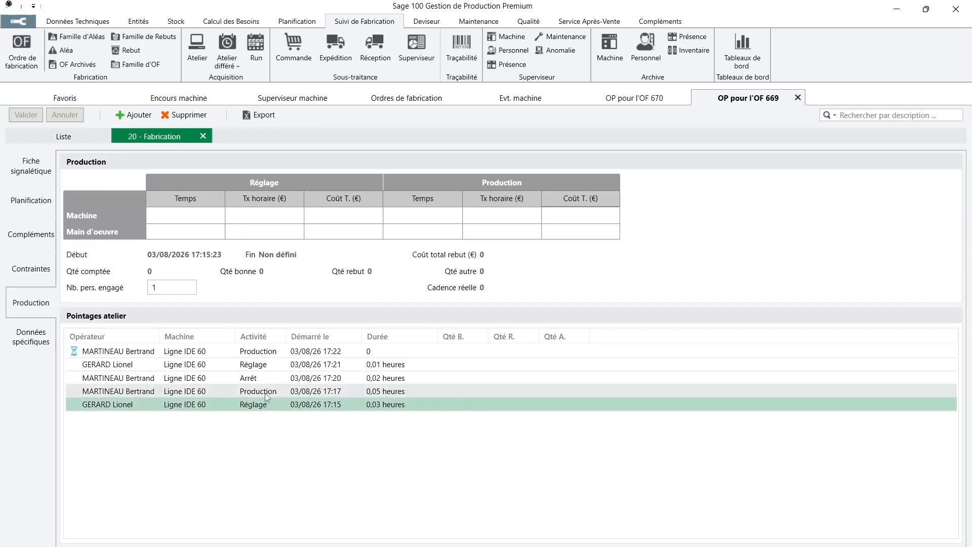
pyautogui.click(359, 379)
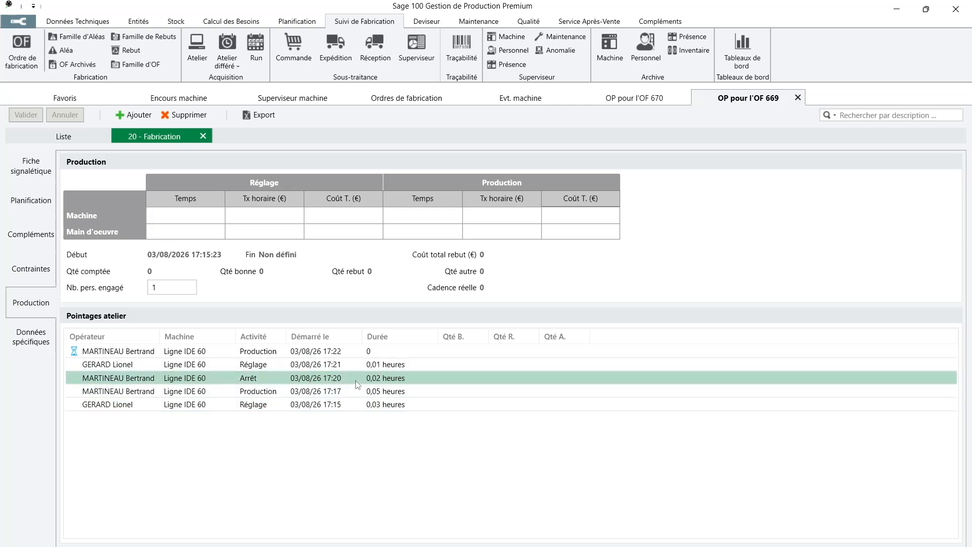
pyautogui.click(353, 369)
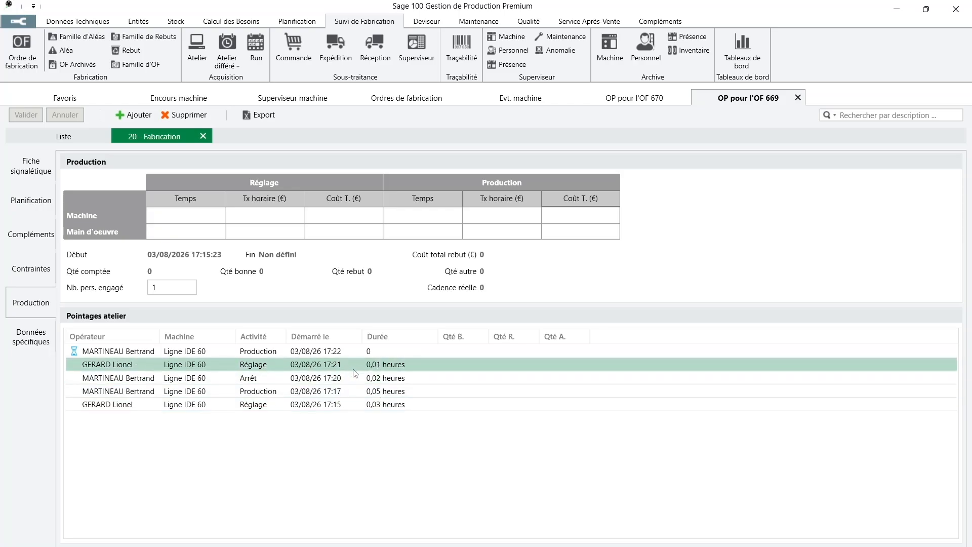
pyautogui.click(407, 352)
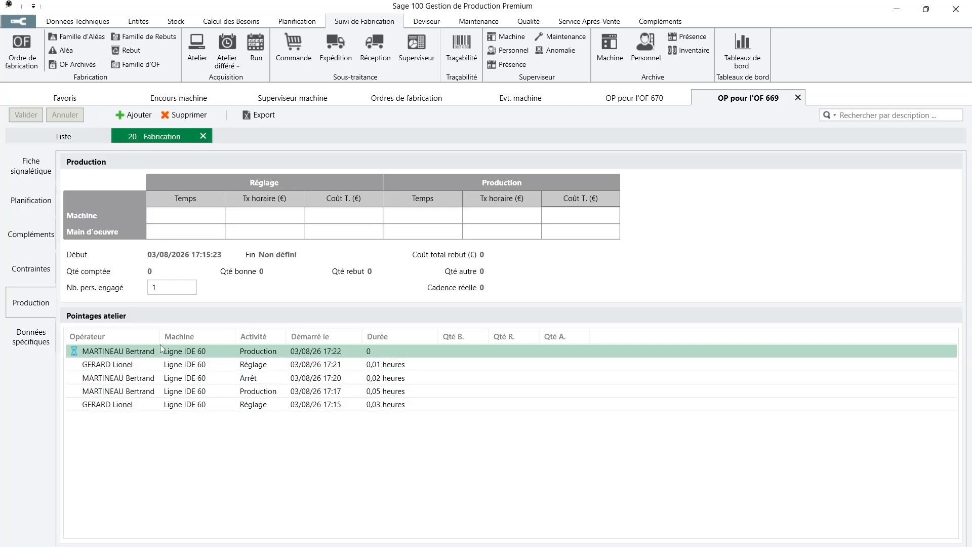
pyautogui.moveTo(159, 336); pyautogui.dragTo(207, 336)
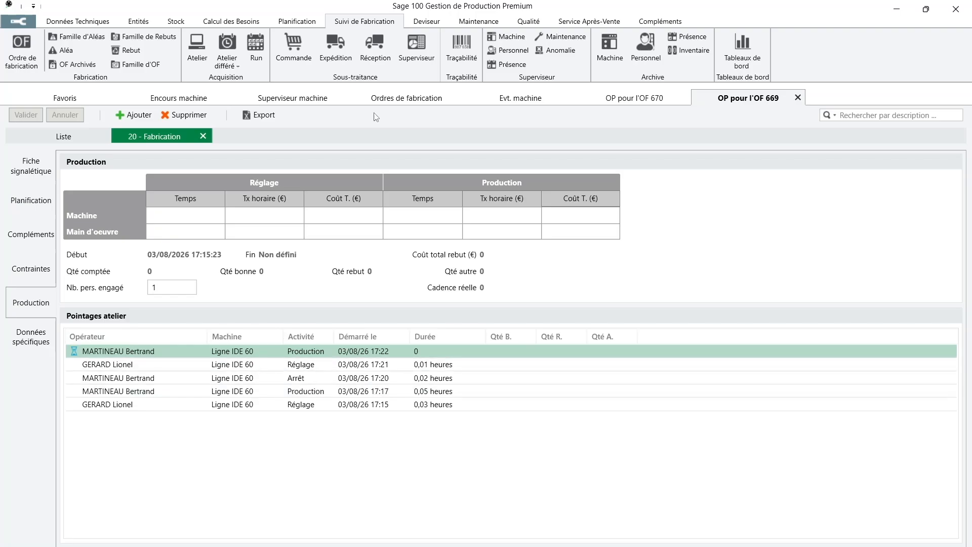
pyautogui.click(199, 101)
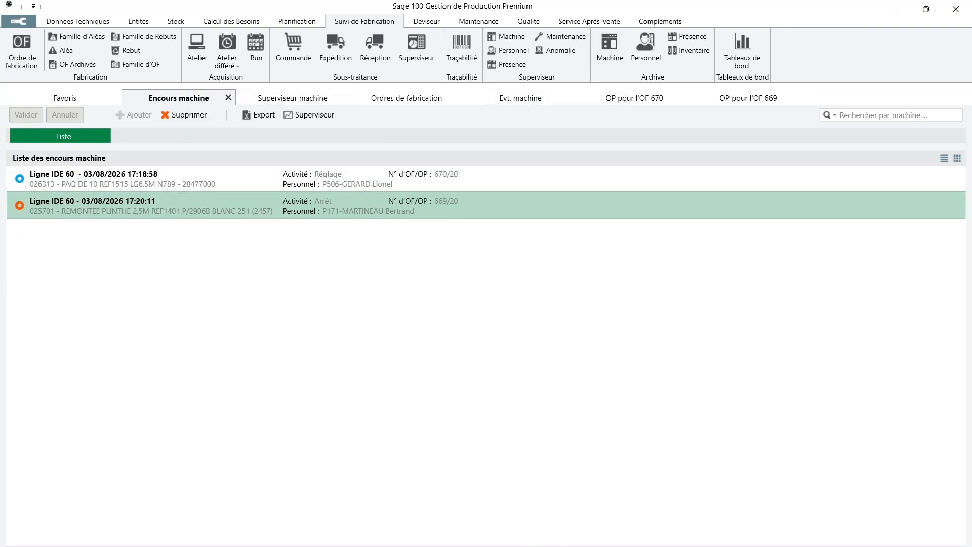
pyautogui.click(586, 535)
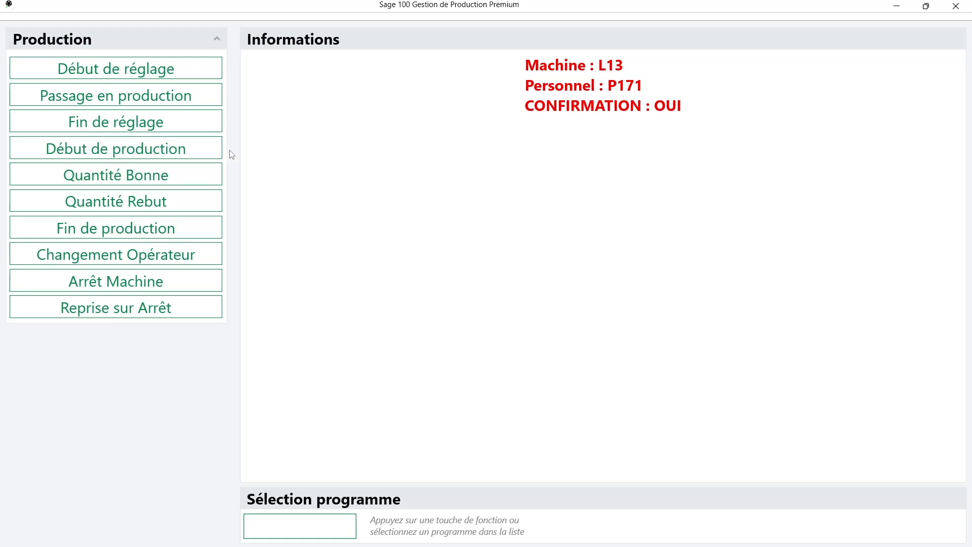
# Declare a good quantity of 500 parts on machine L13 for OF 669
pyautogui.click(147, 191)
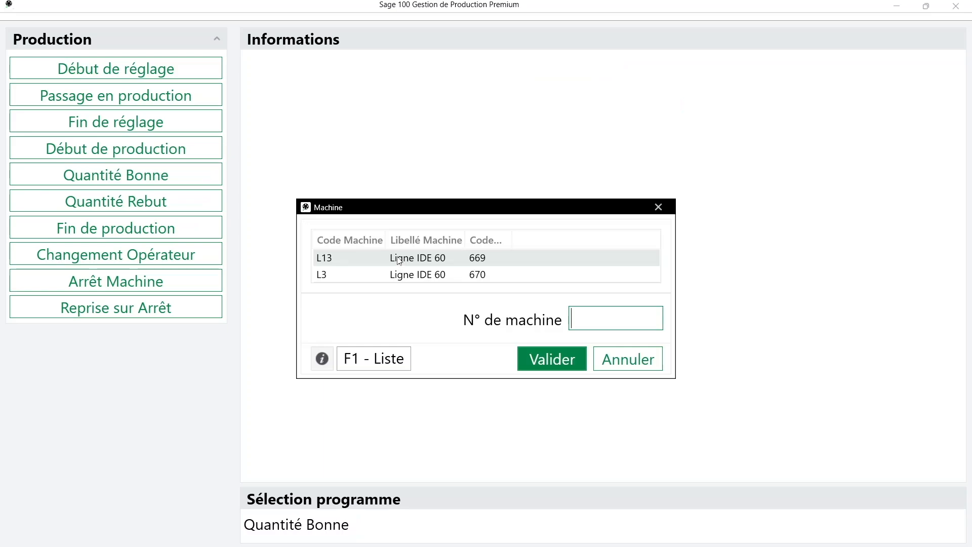
pyautogui.click(477, 262)
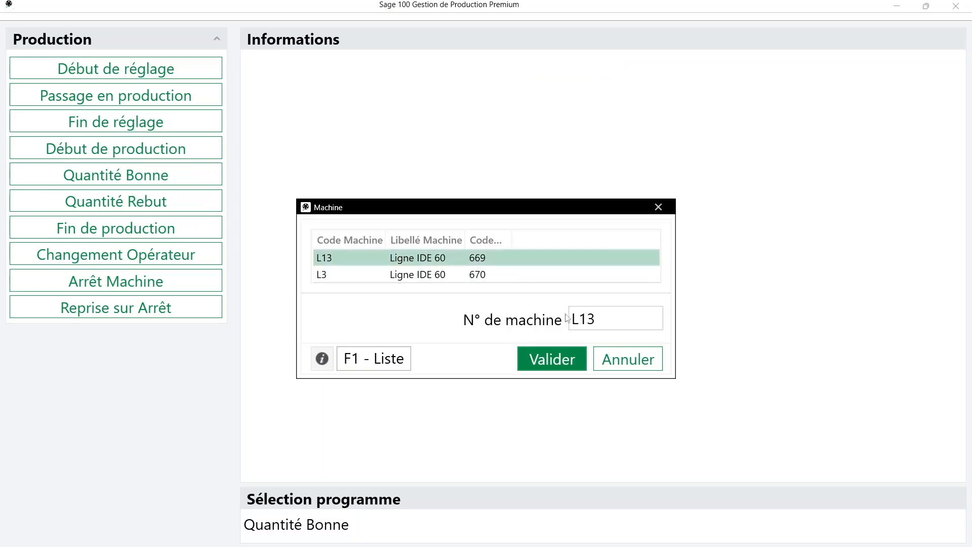
pyautogui.click(548, 363)
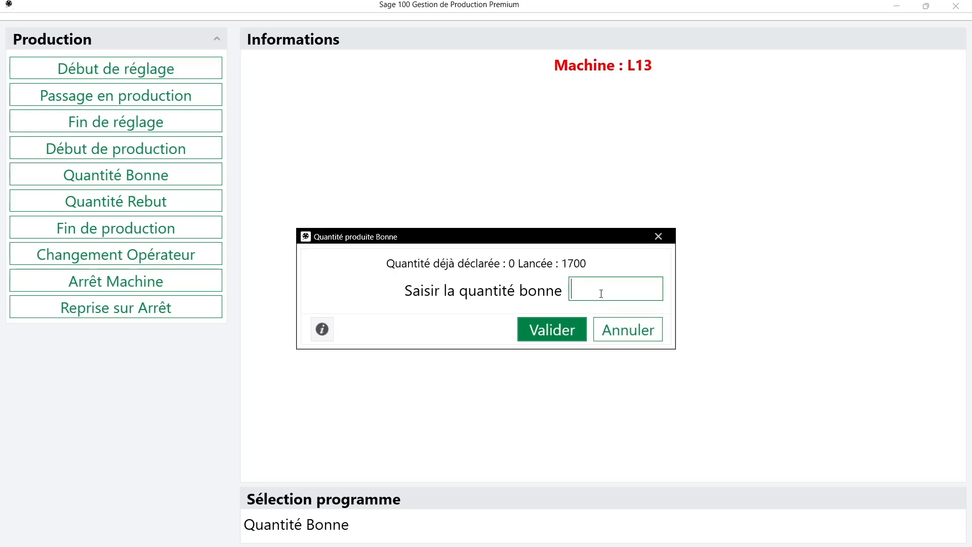
pyautogui.write('500')
pyautogui.press('Return')
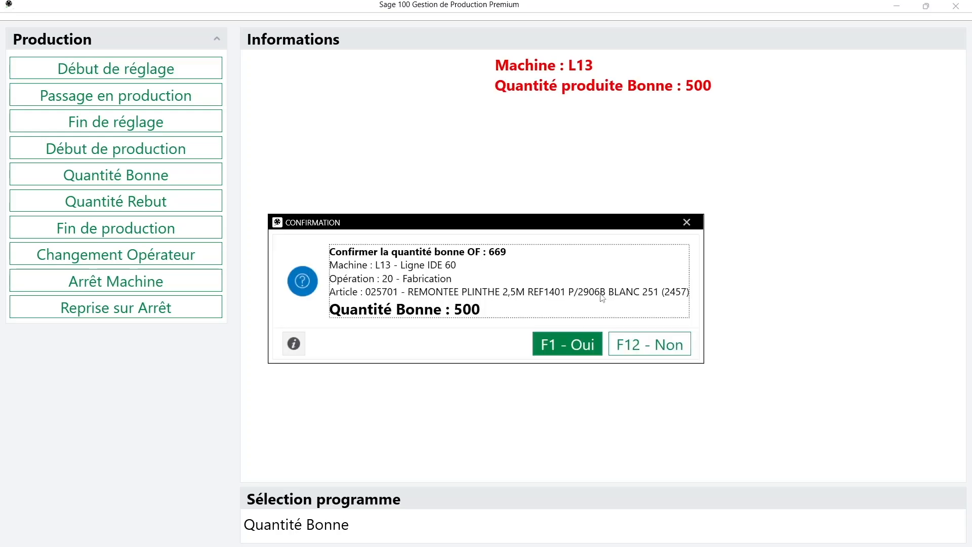
pyautogui.click(560, 347)
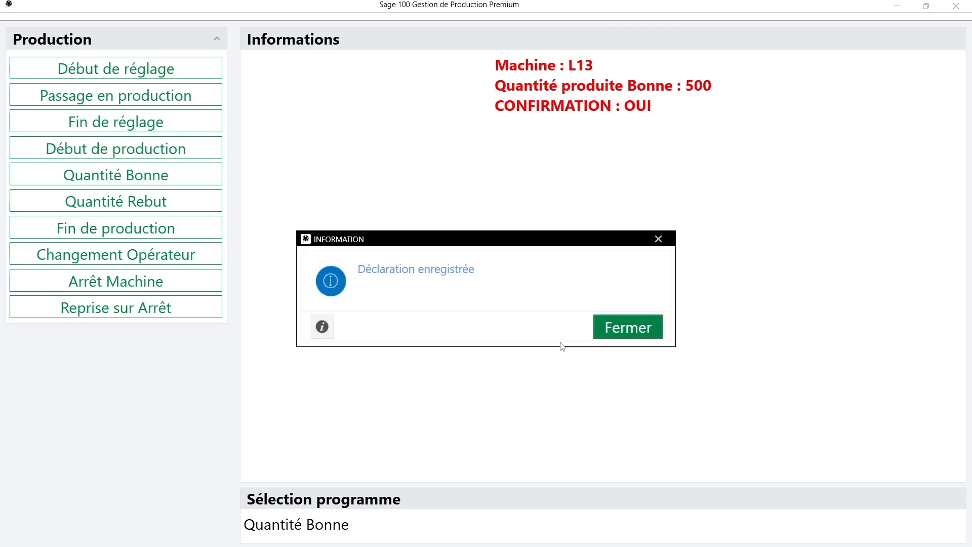
pyautogui.click(624, 327)
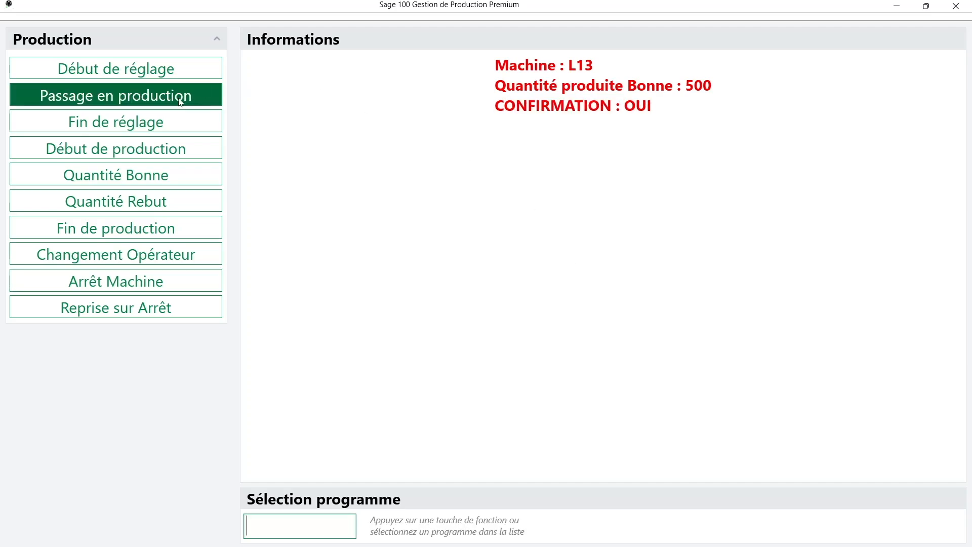
# Declare a good quantity of 15 parts on machine L3 for OF 670
pyautogui.click(150, 183)
pyautogui.click(366, 273)
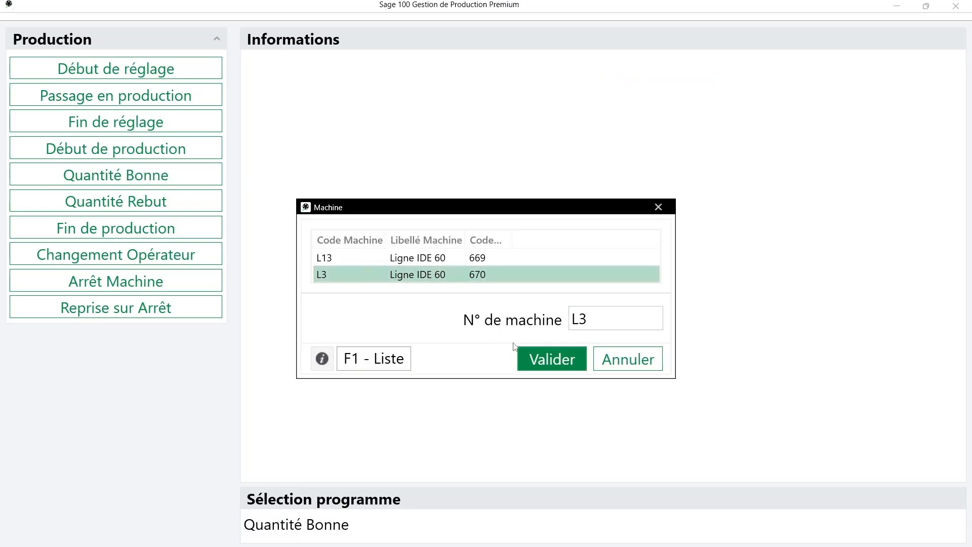
pyautogui.click(542, 362)
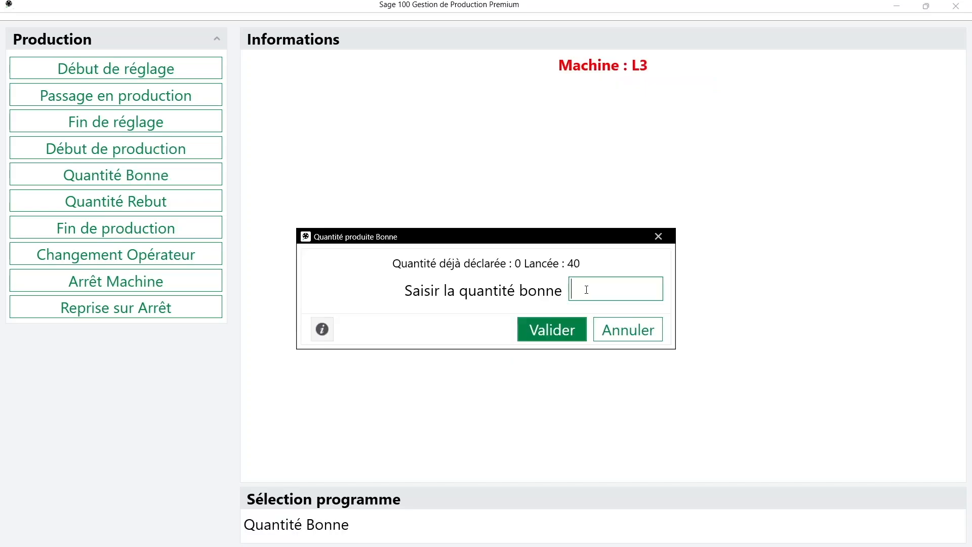
pyautogui.write('15')
pyautogui.press('Return')
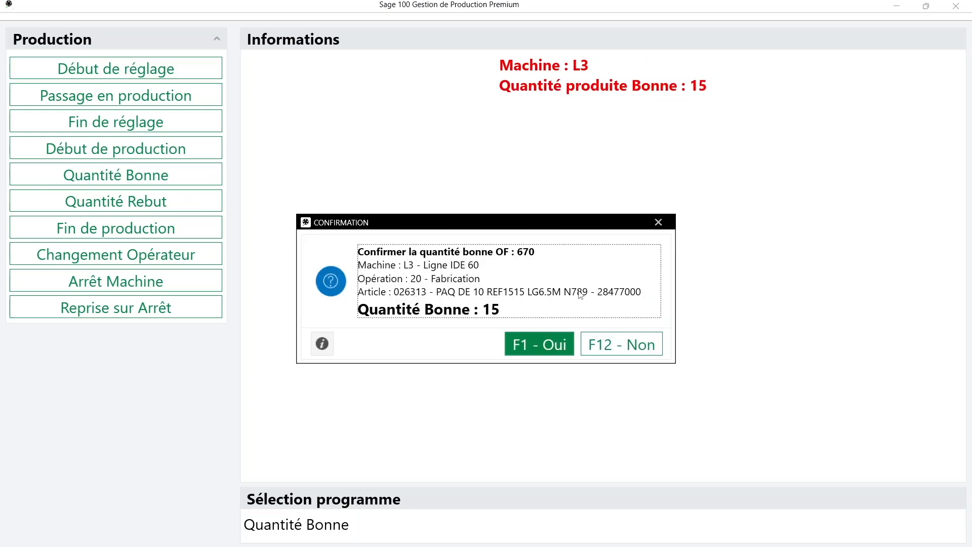
pyautogui.click(542, 343)
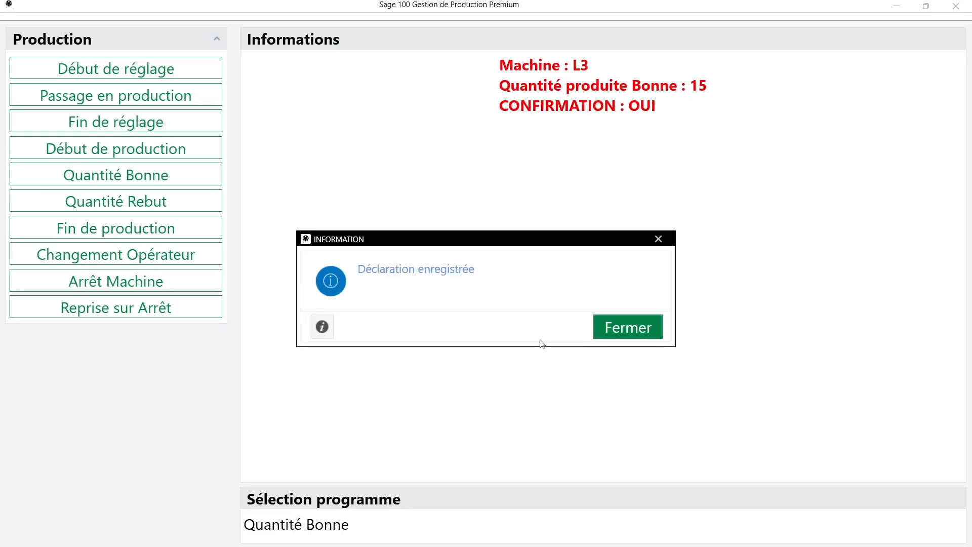
pyautogui.click(640, 329)
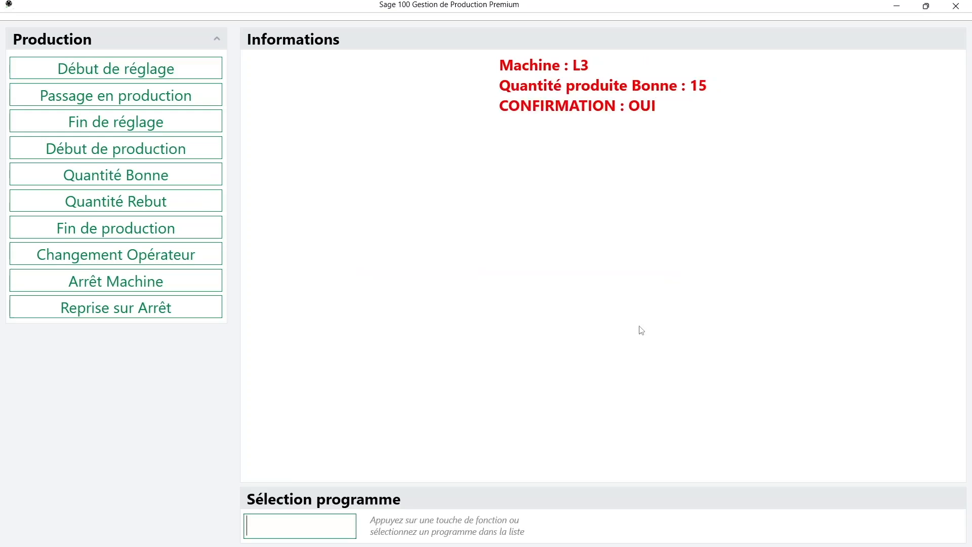
# Declare 2 scrapped parts on machine L3 for OF 670 with reason R02 Mauvais aspect
pyautogui.click(151, 207)
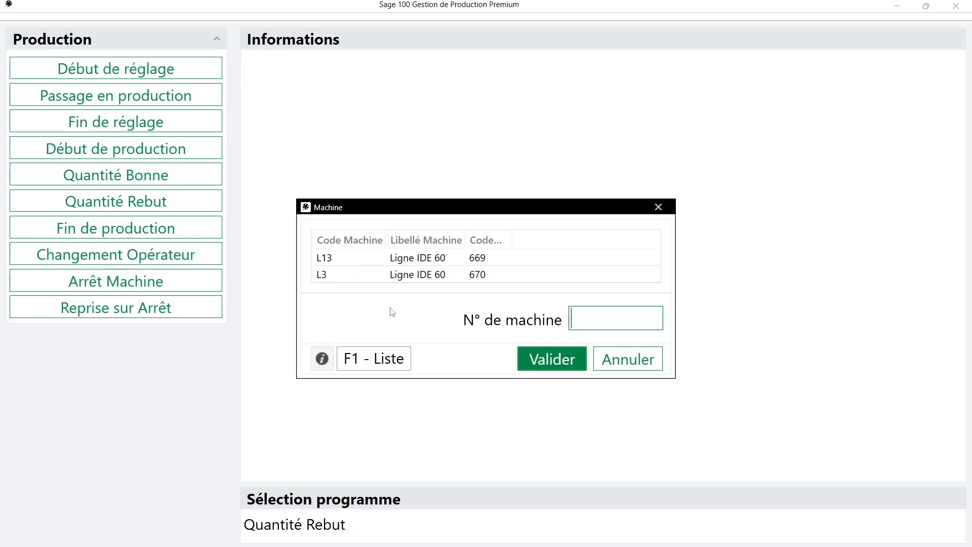
pyautogui.click(428, 275)
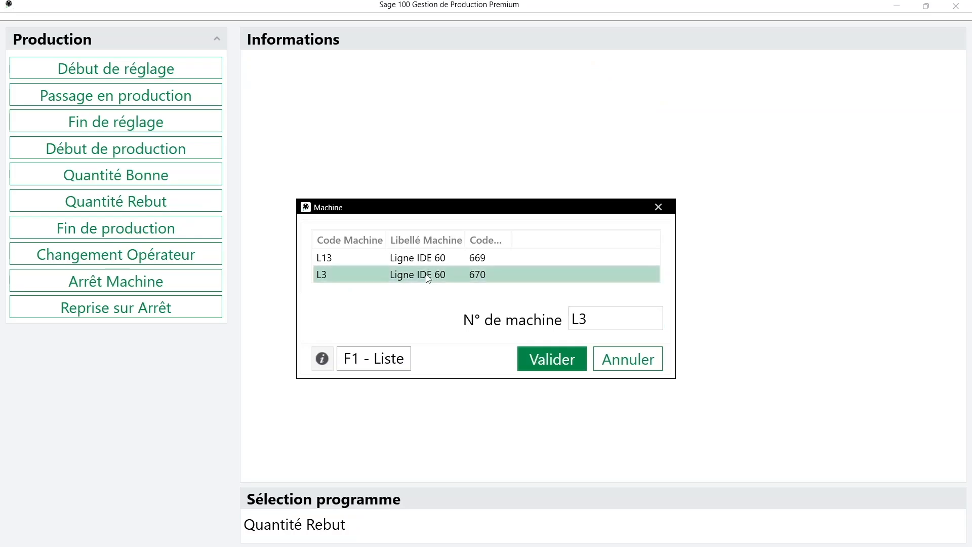
pyautogui.click(550, 364)
pyautogui.write('2')
pyautogui.click(575, 326)
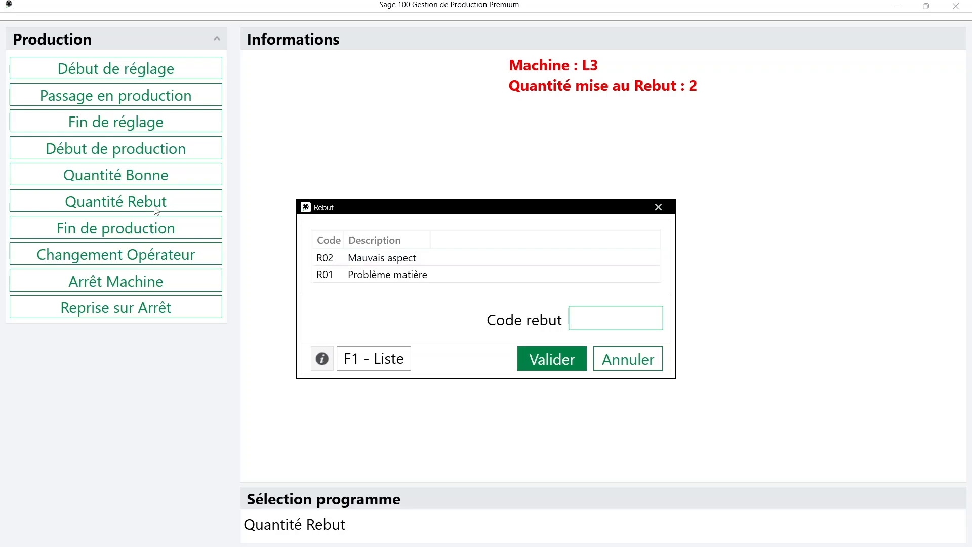
pyautogui.click(404, 259)
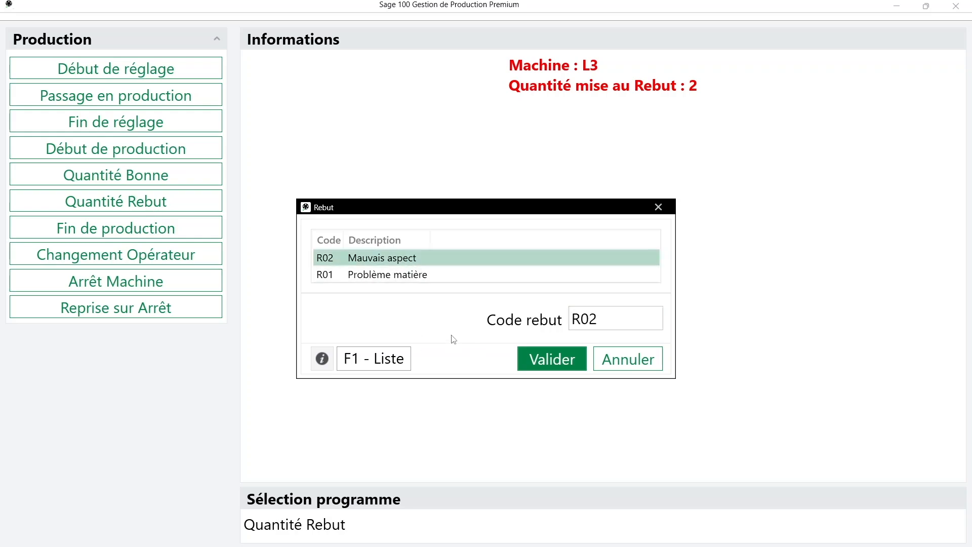
pyautogui.click(557, 358)
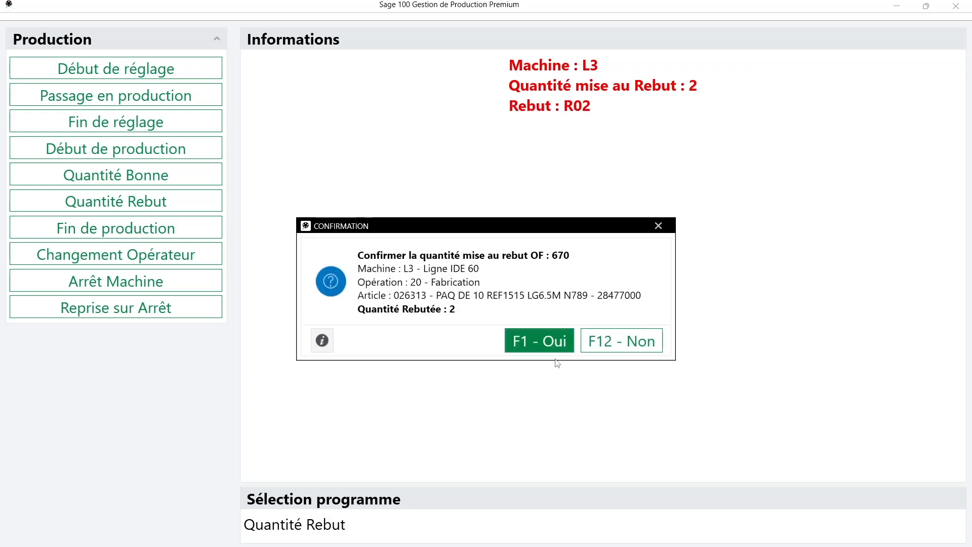
pyautogui.click(537, 346)
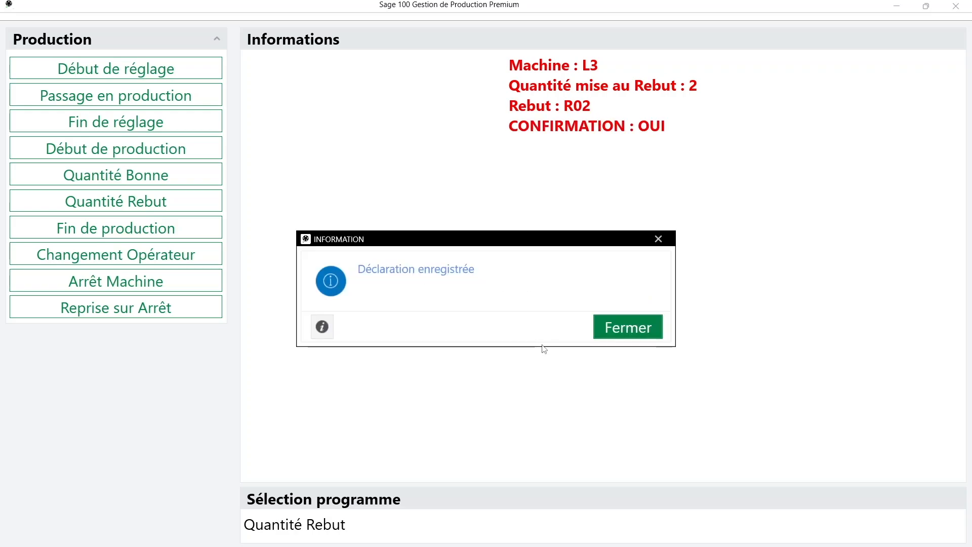
pyautogui.click(617, 331)
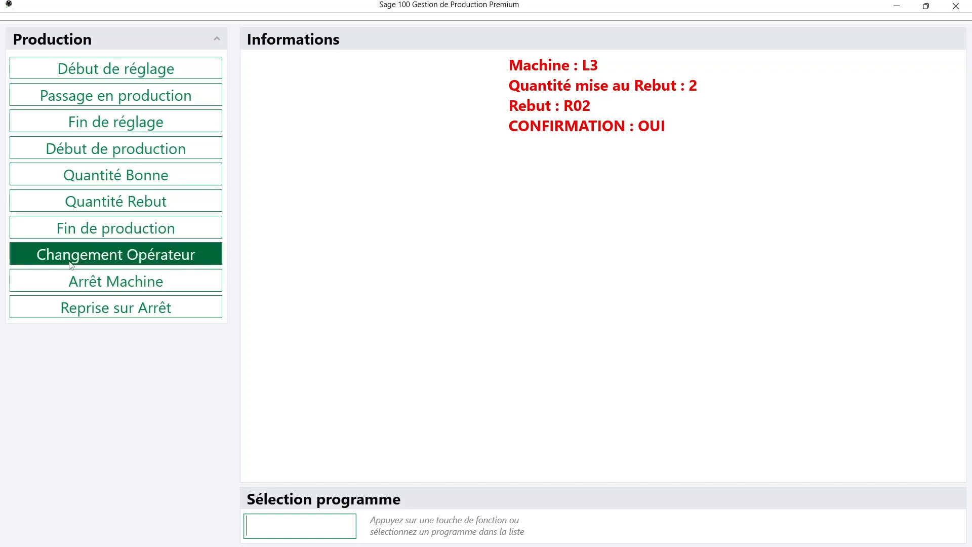
# Record an operator change on machine L13, correcting the mistyped badge number before confirming
pyautogui.click(135, 260)
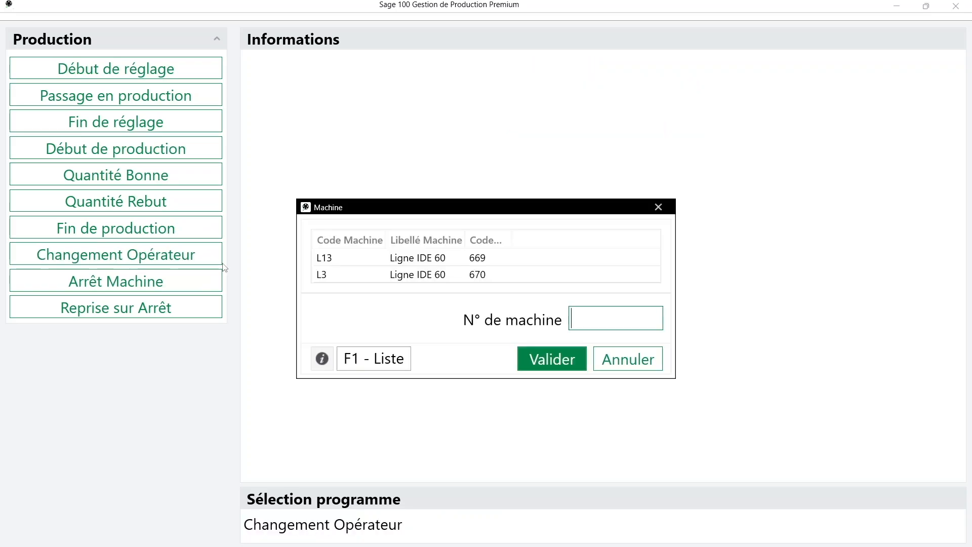
pyautogui.click(426, 264)
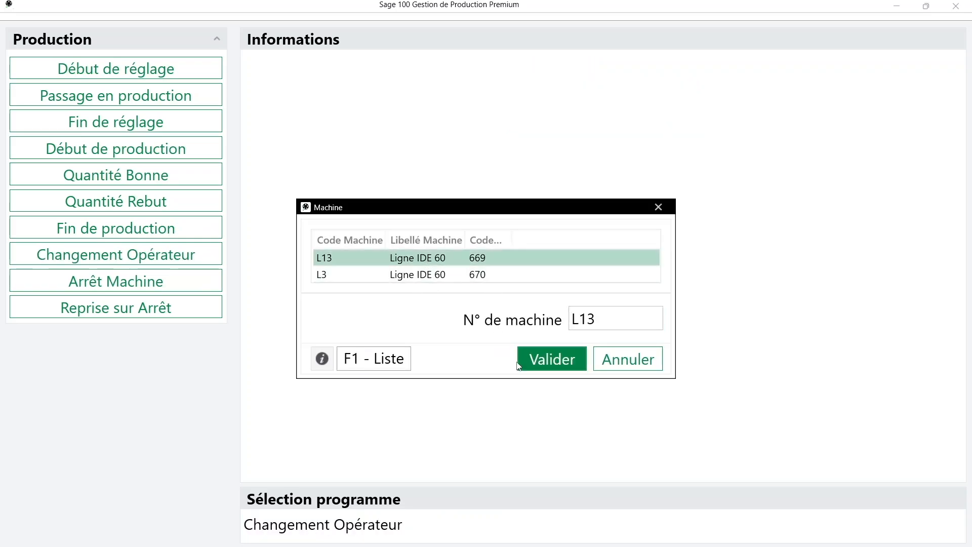
pyautogui.click(537, 364)
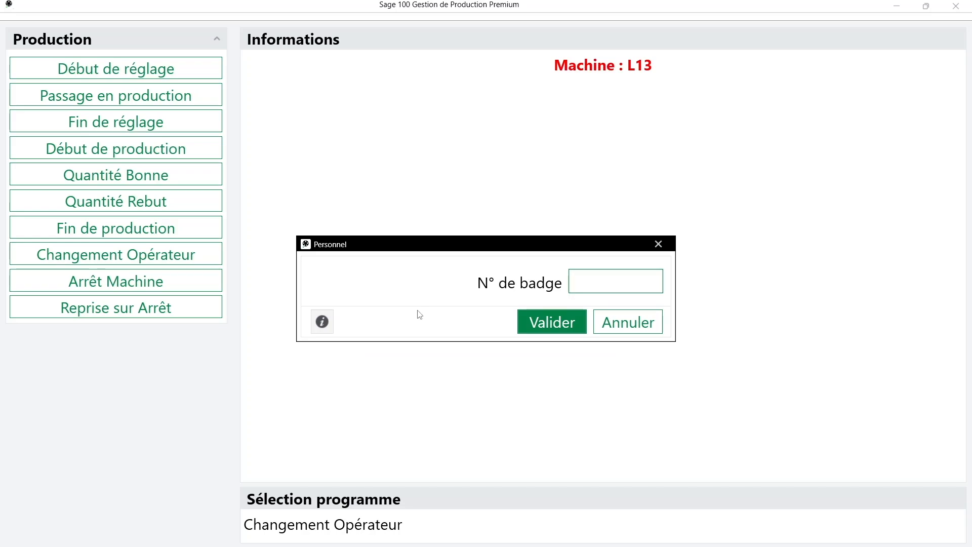
pyautogui.press('Return')
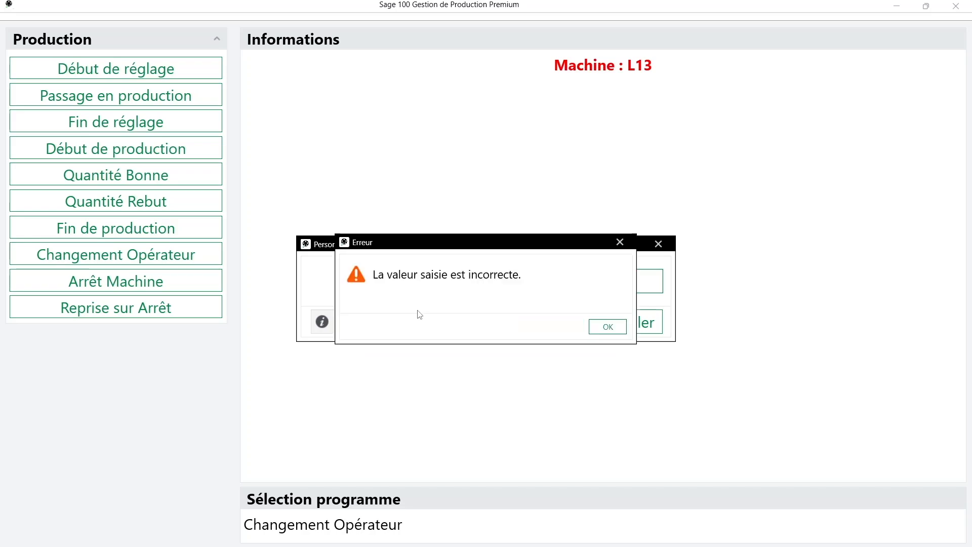
pyautogui.press('Return')
pyautogui.press('Return')
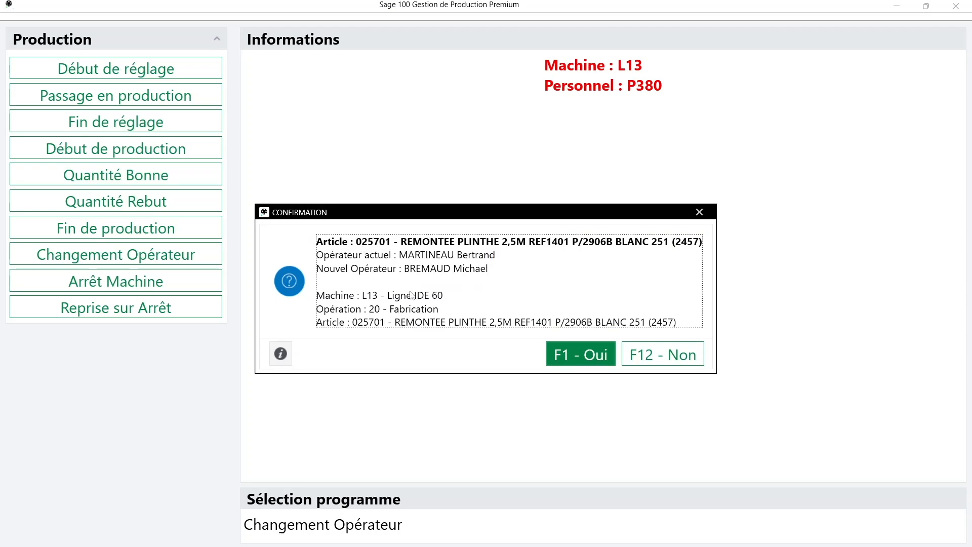
pyautogui.click(574, 354)
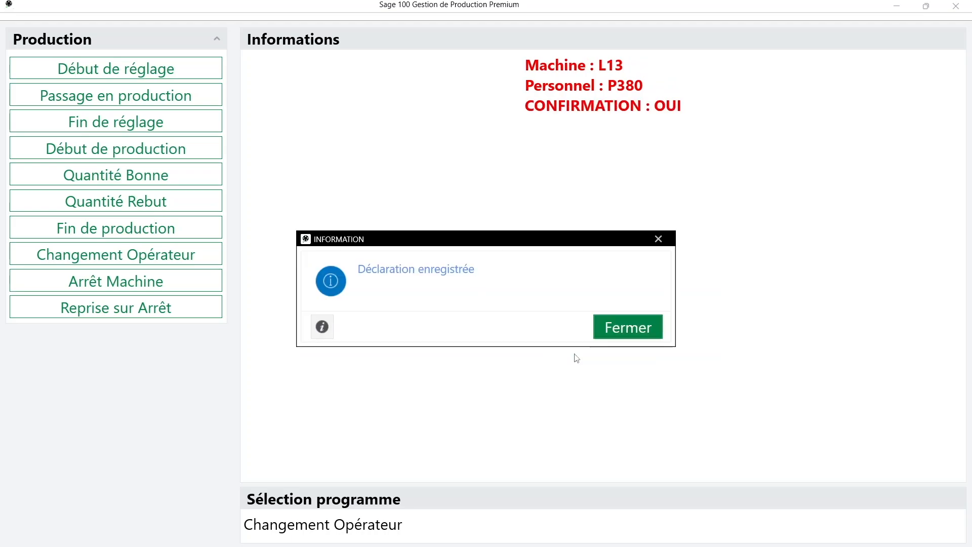
pyautogui.click(626, 330)
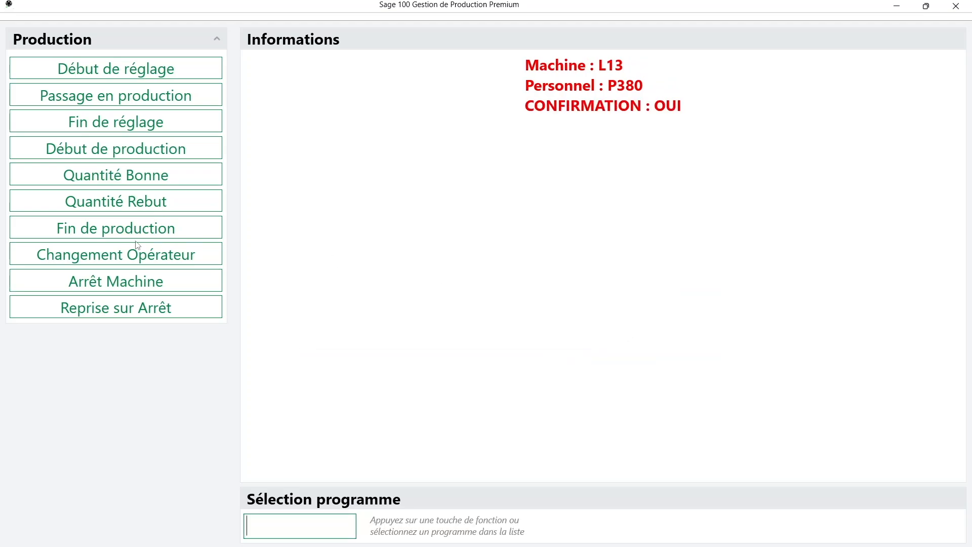
pyautogui.click(113, 257)
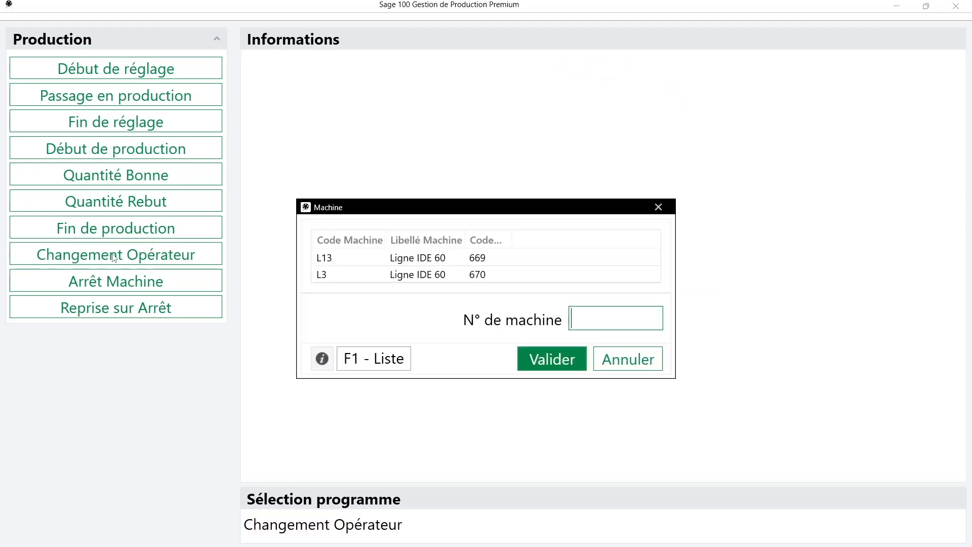
# Enter the new operator's badge on machine L3 for OF 670 and confirm the change
pyautogui.click(386, 278)
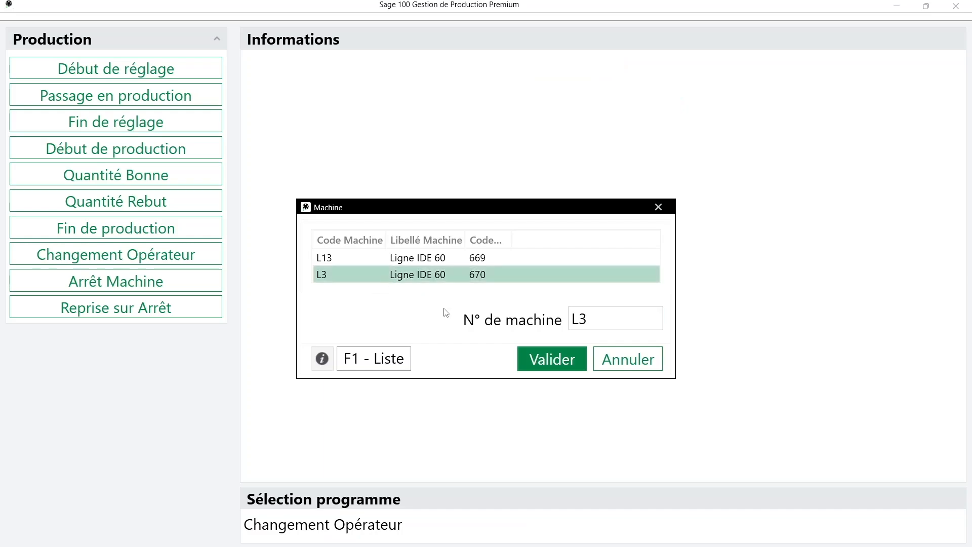
pyautogui.click(528, 359)
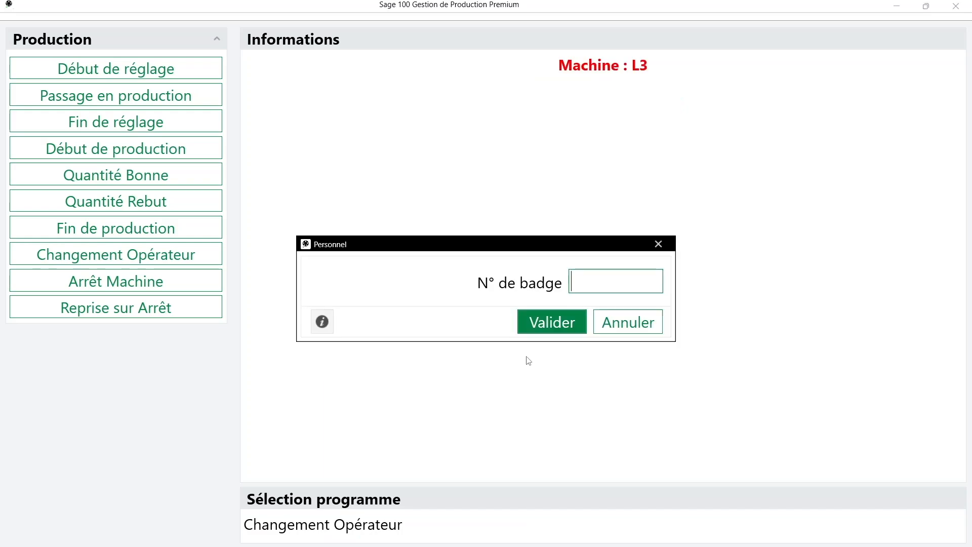
pyautogui.press('Return')
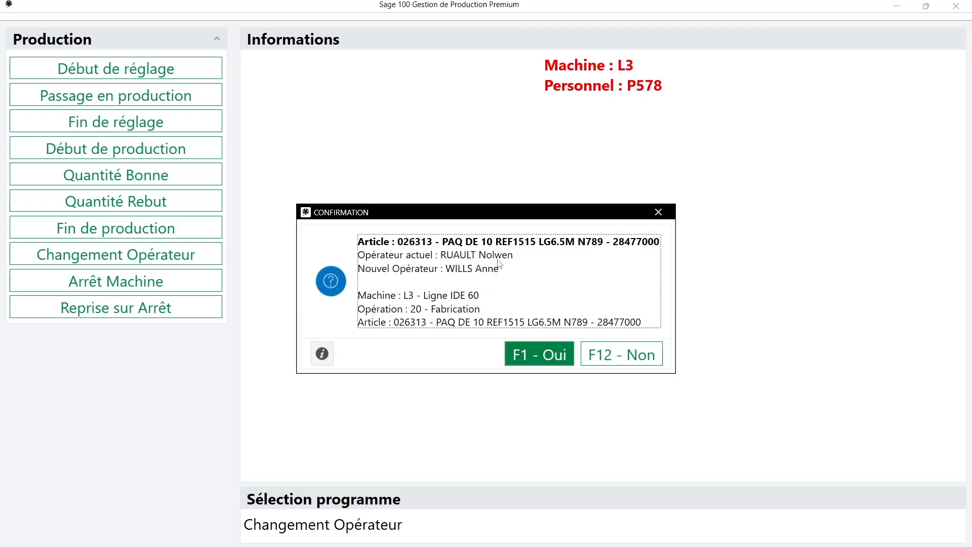
pyautogui.click(537, 348)
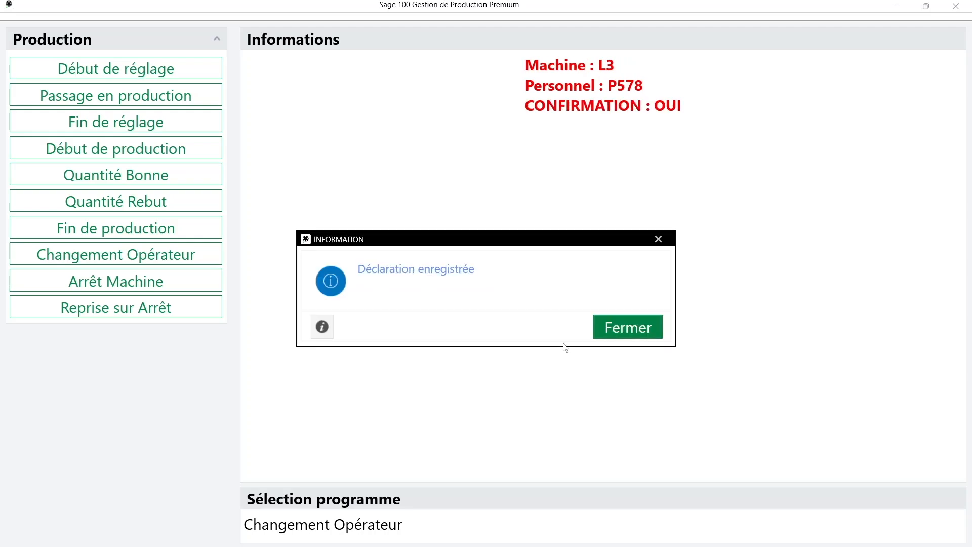
pyautogui.click(622, 332)
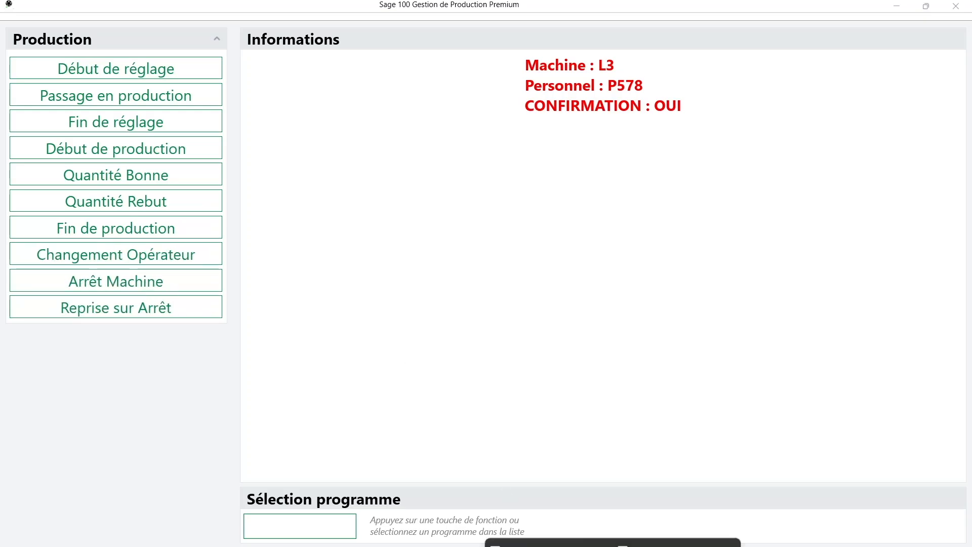
pyautogui.click(677, 501)
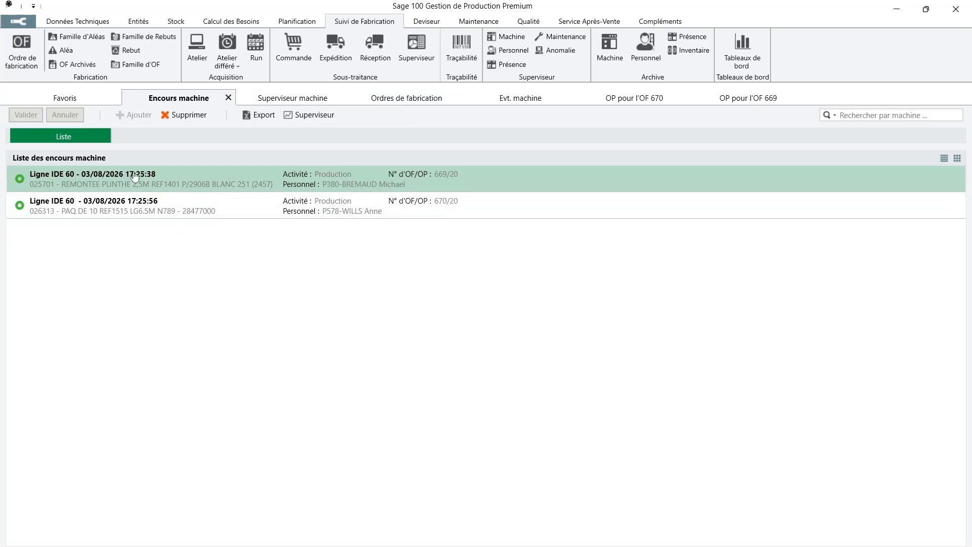
# Open the Encours machine entries for OF 669 and OF 670, then view and close the supervisor
pyautogui.doubleClick(236, 178)
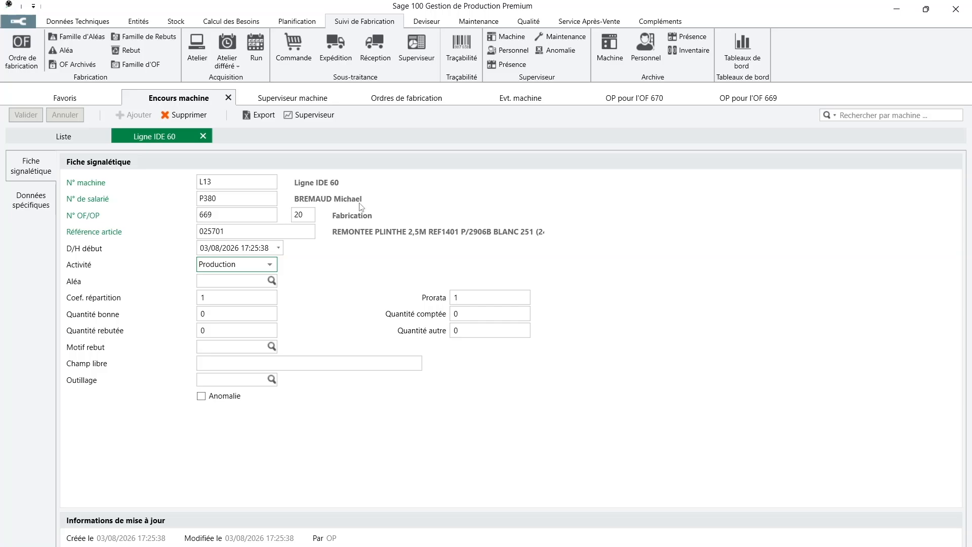
pyautogui.click(74, 133)
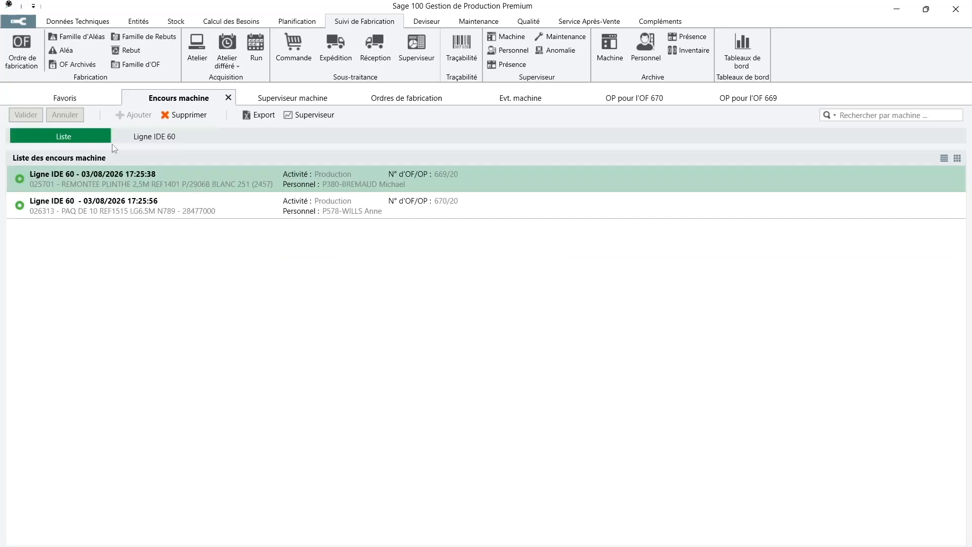
pyautogui.doubleClick(211, 215)
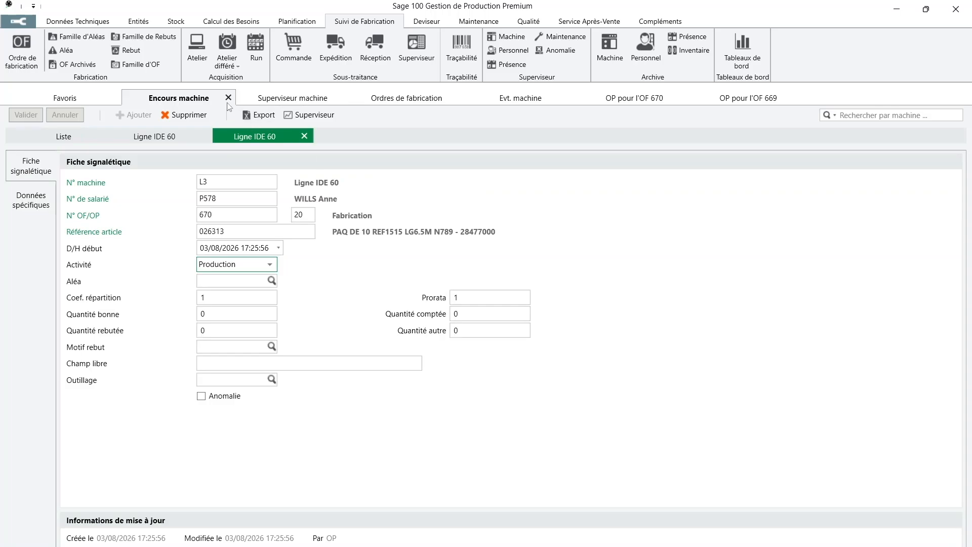
pyautogui.click(310, 115)
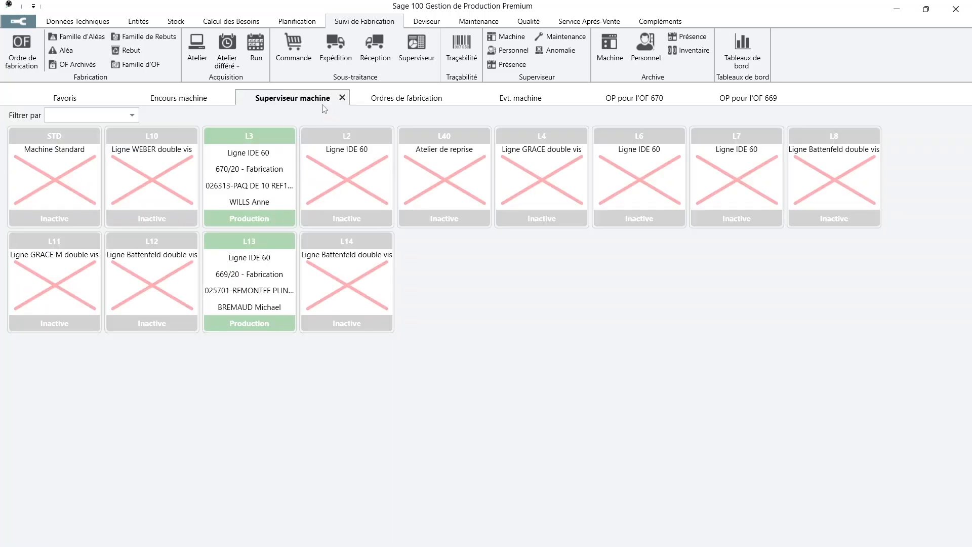
pyautogui.click(342, 98)
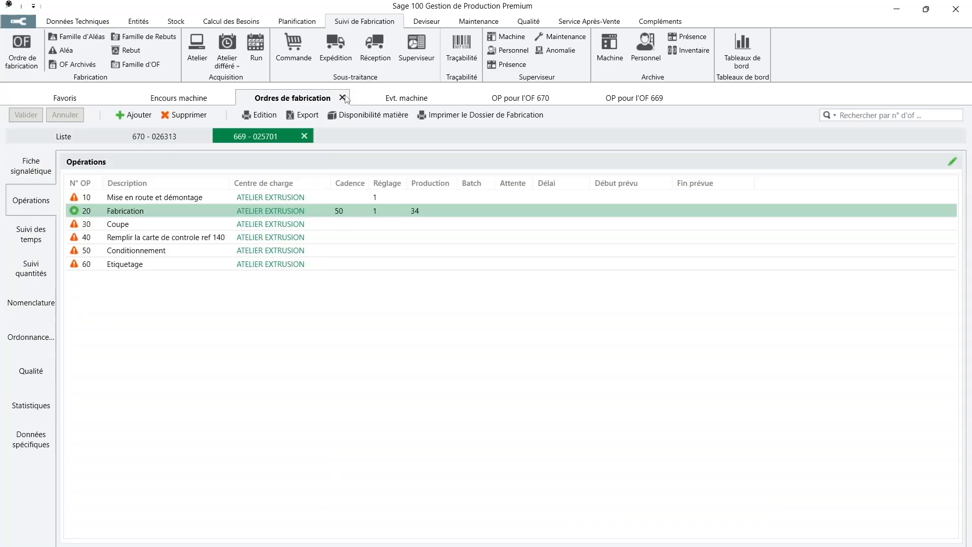
pyautogui.click(610, 59)
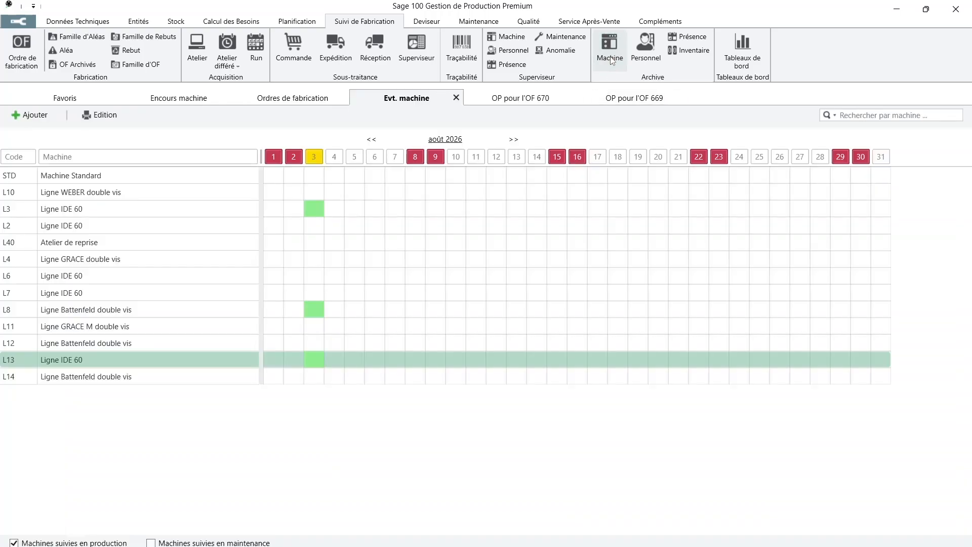
pyautogui.doubleClick(314, 359)
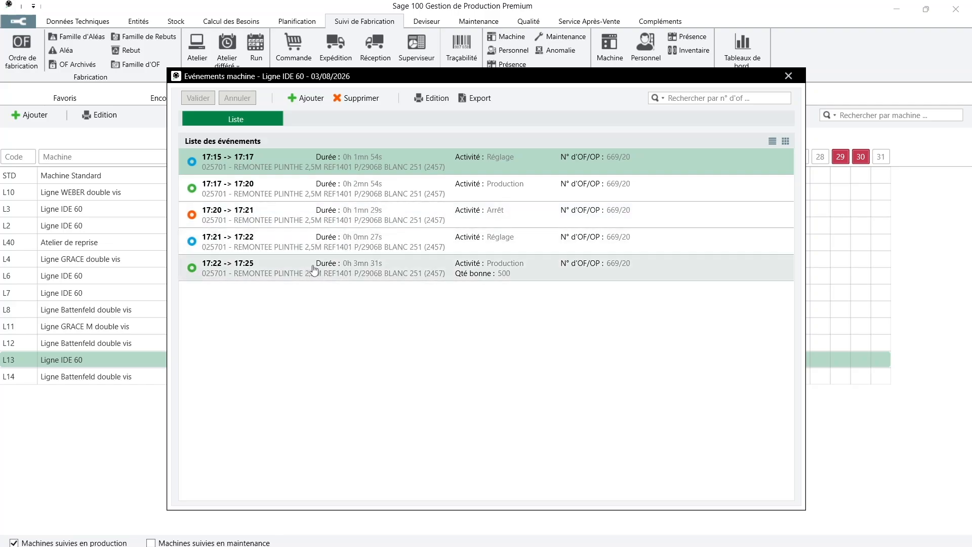
pyautogui.doubleClick(462, 274)
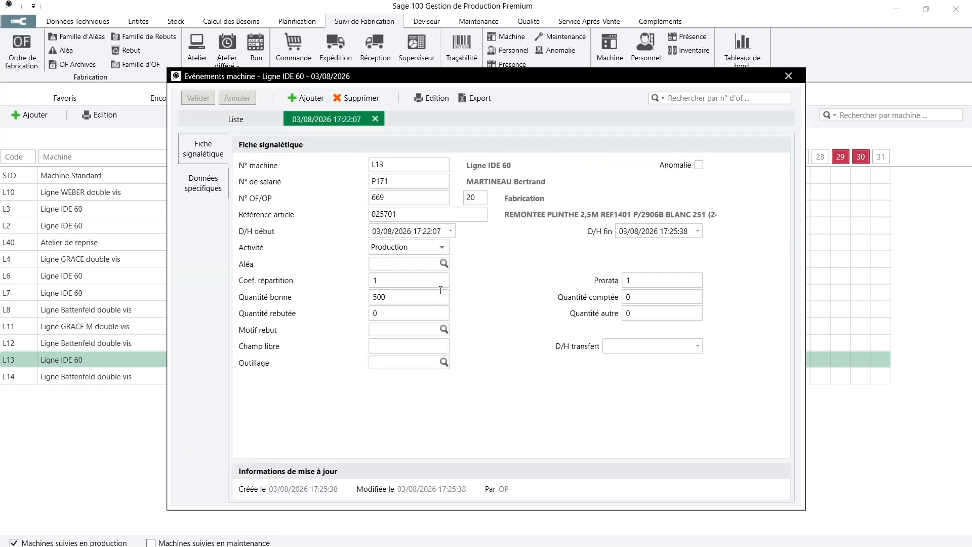
pyautogui.click(399, 298)
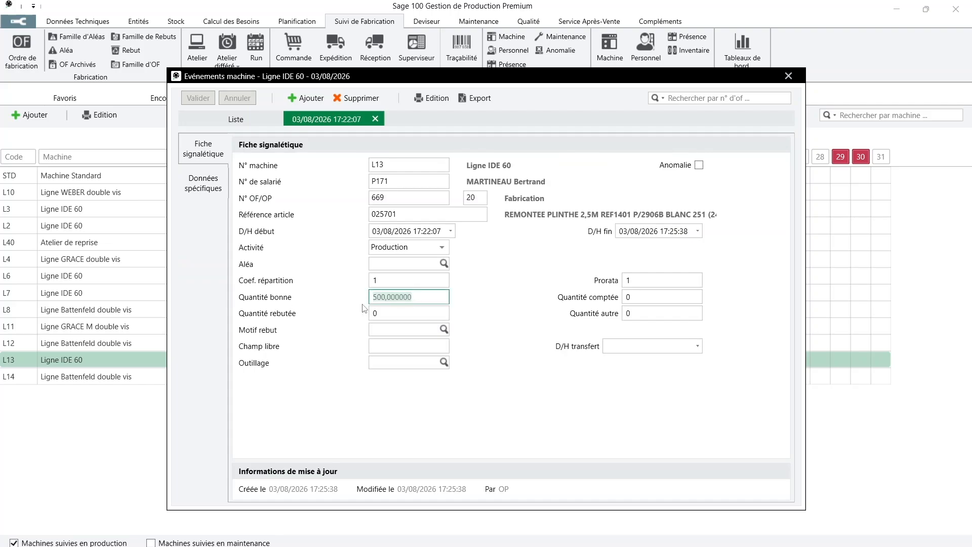
pyautogui.click(788, 76)
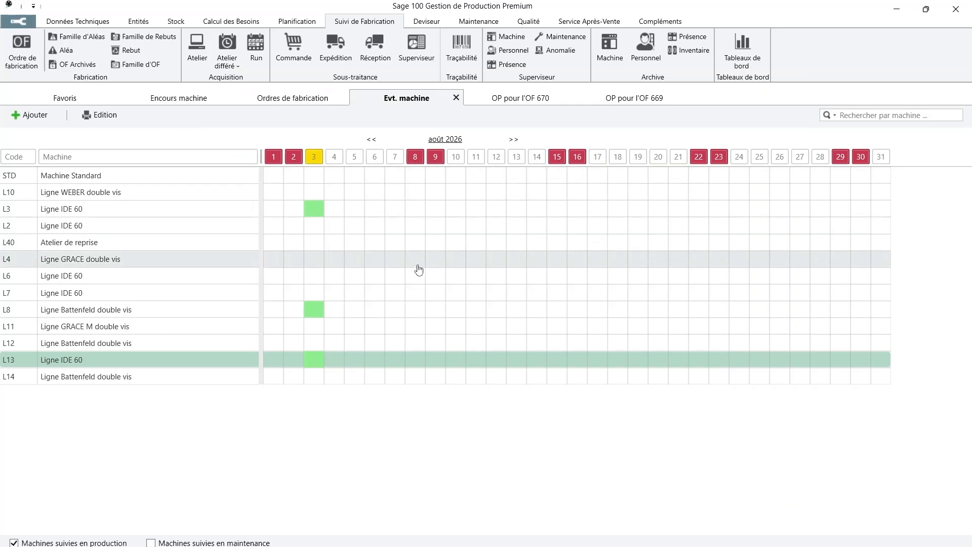
# Open L3's 3 August events and confirm the 17:25 scrap event shows 2 scrapped (R02)
pyautogui.doubleClick(314, 211)
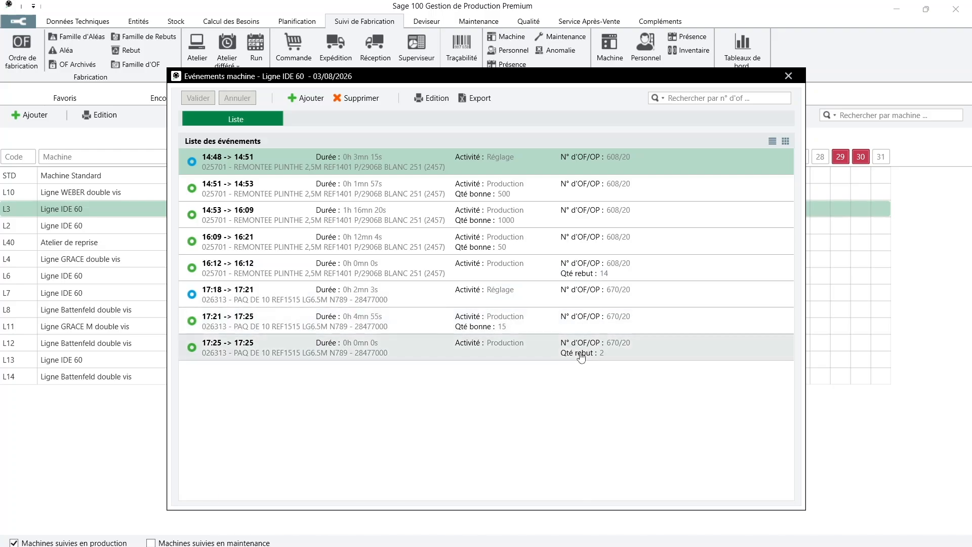
pyautogui.click(617, 296)
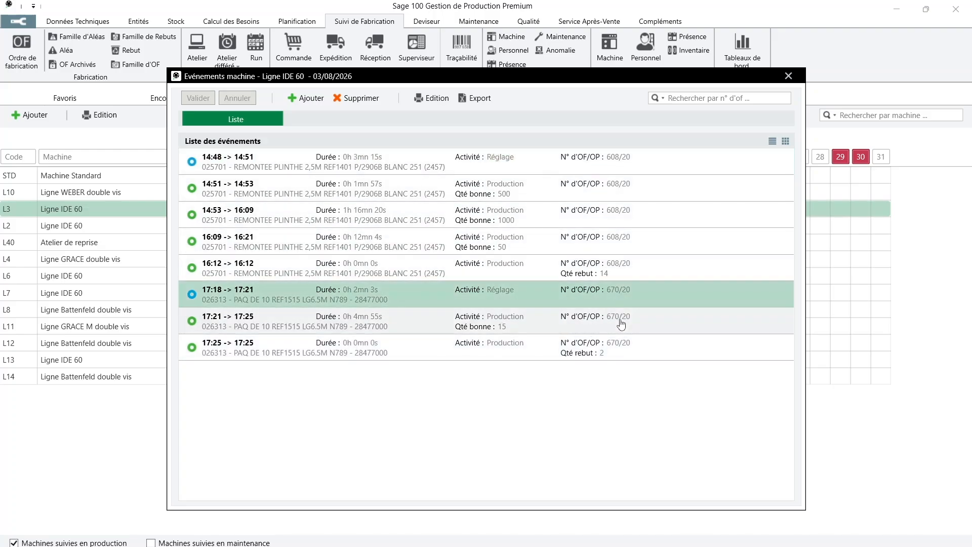
pyautogui.click(621, 324)
pyautogui.click(620, 344)
pyautogui.doubleClick(556, 349)
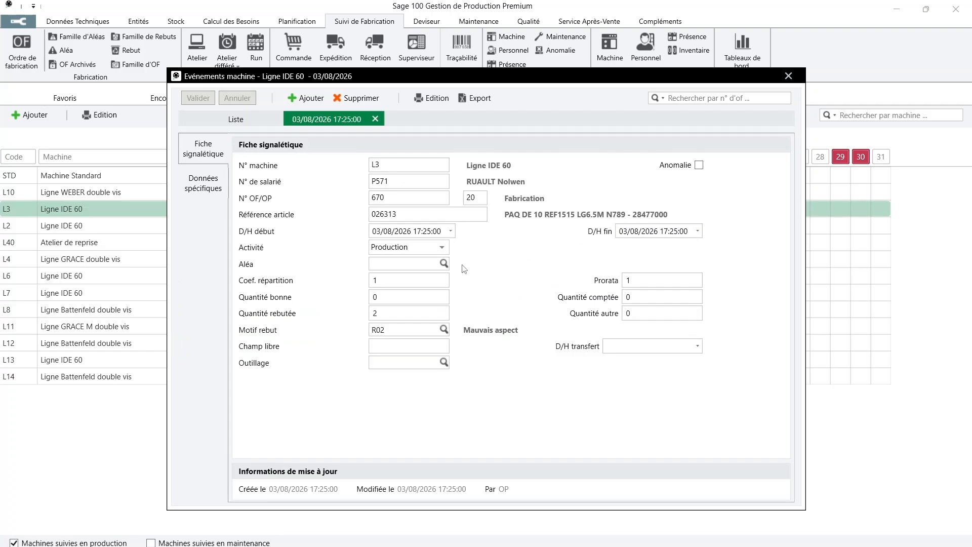
pyautogui.click(411, 314)
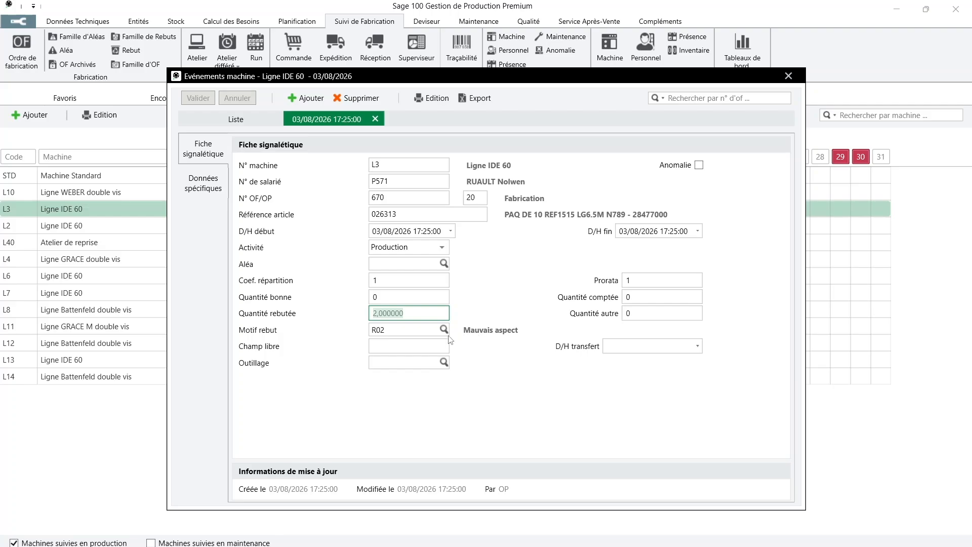
# Confirm the 17:21 production event shows 15 good, then close the events window
pyautogui.click(261, 126)
pyautogui.doubleClick(495, 325)
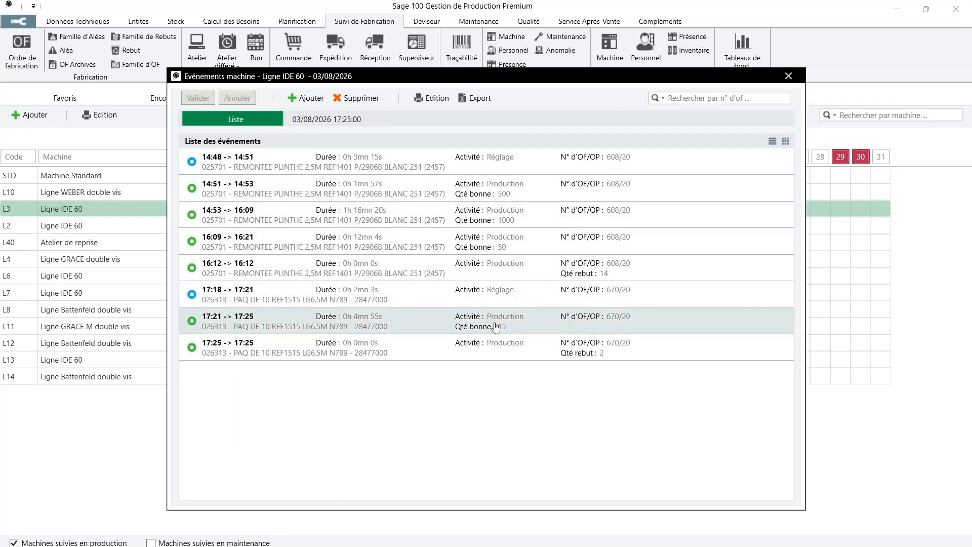
pyautogui.click(414, 296)
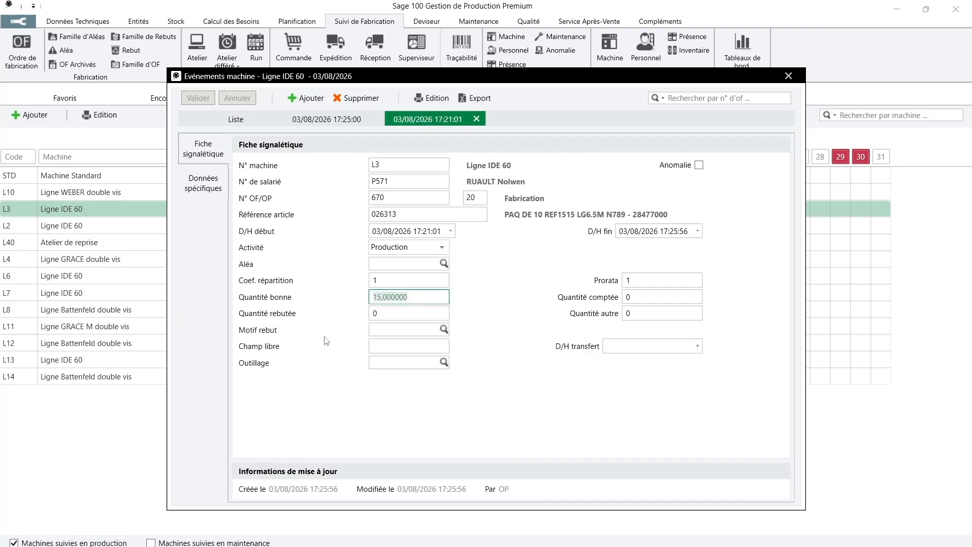
pyautogui.click(788, 76)
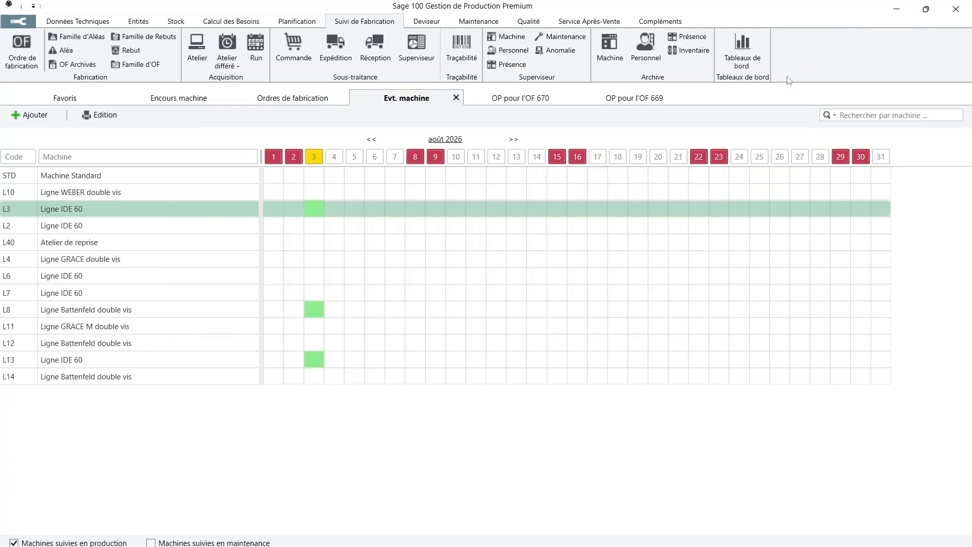
# Close the machine events calendar and refresh the manufacturing order list filtered on OF 669
pyautogui.click(456, 98)
pyautogui.click(303, 101)
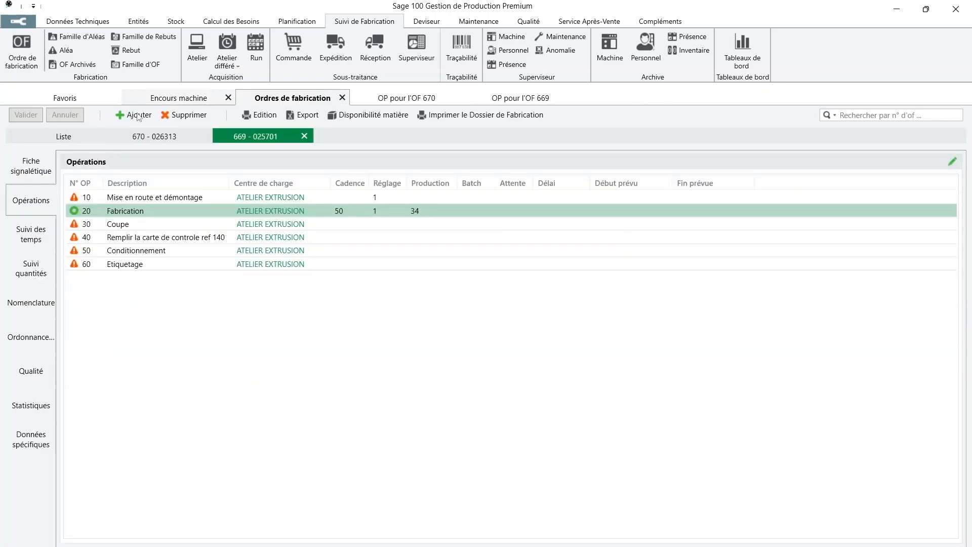
pyautogui.click(63, 136)
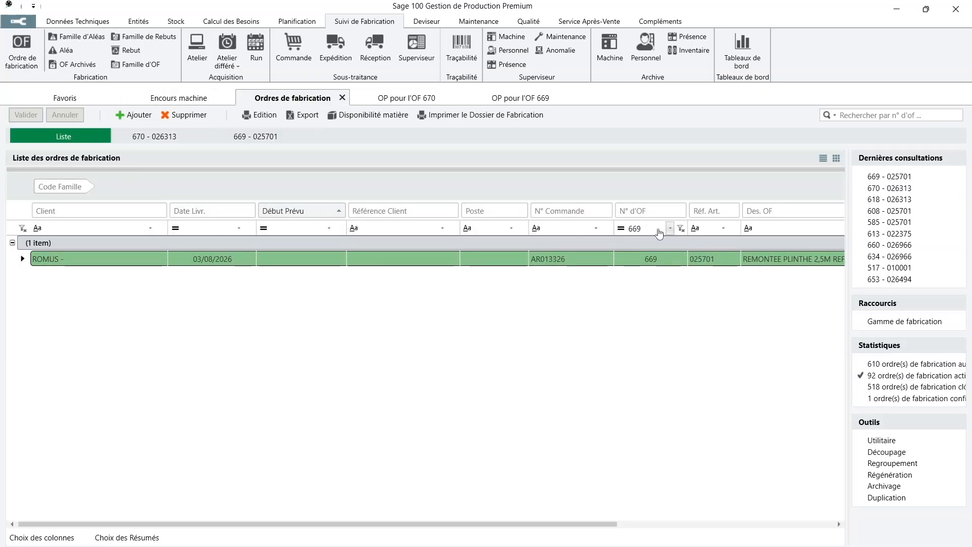
pyautogui.click(659, 228)
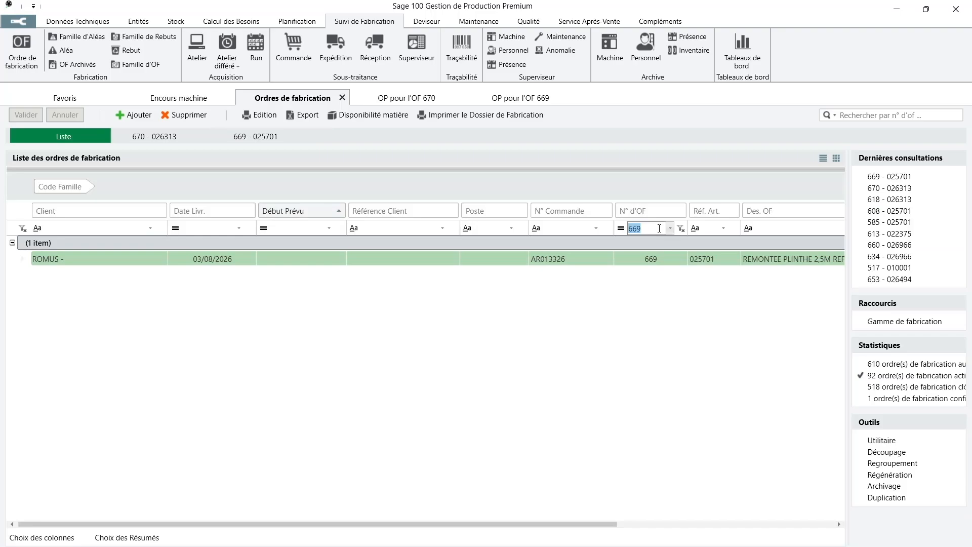
pyautogui.press('Return')
pyautogui.press('Return')
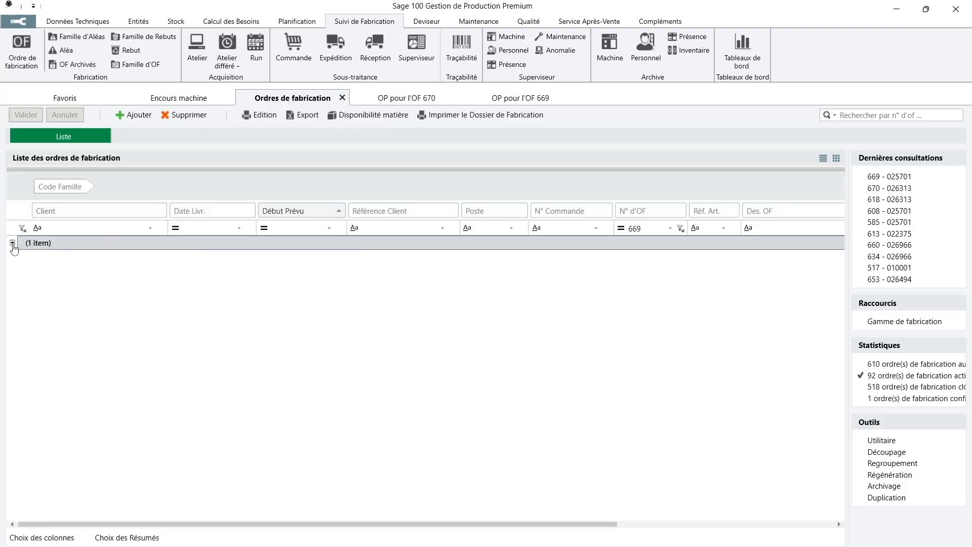
# Open OF 669, close the old OP tabs for 670 and 669, and show its operations
pyautogui.click(13, 243)
pyautogui.doubleClick(479, 261)
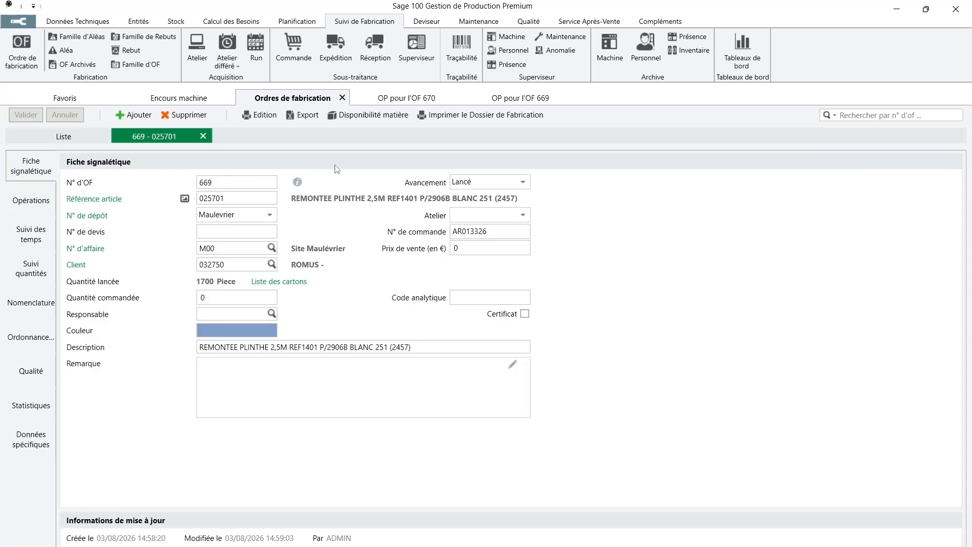
pyautogui.click(456, 98)
pyautogui.click(456, 98)
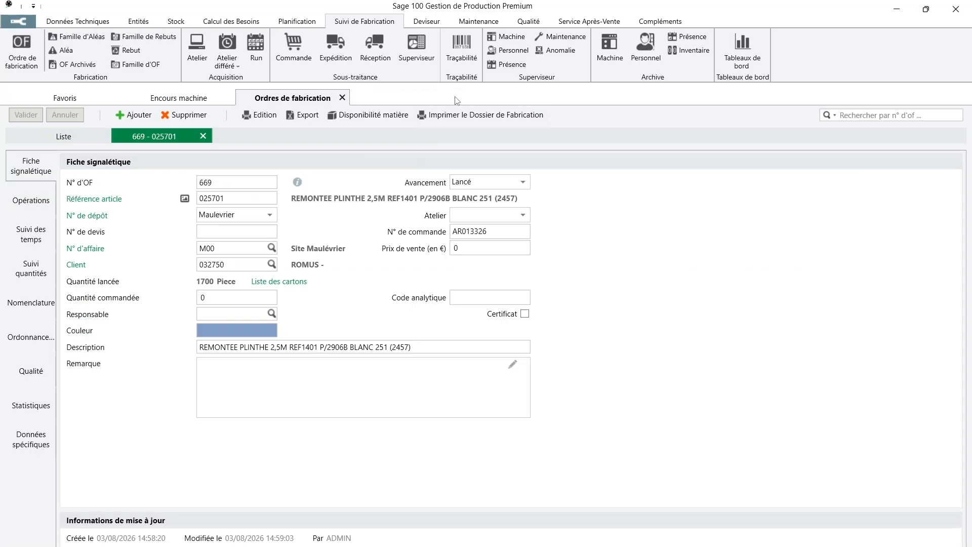
pyautogui.click(33, 204)
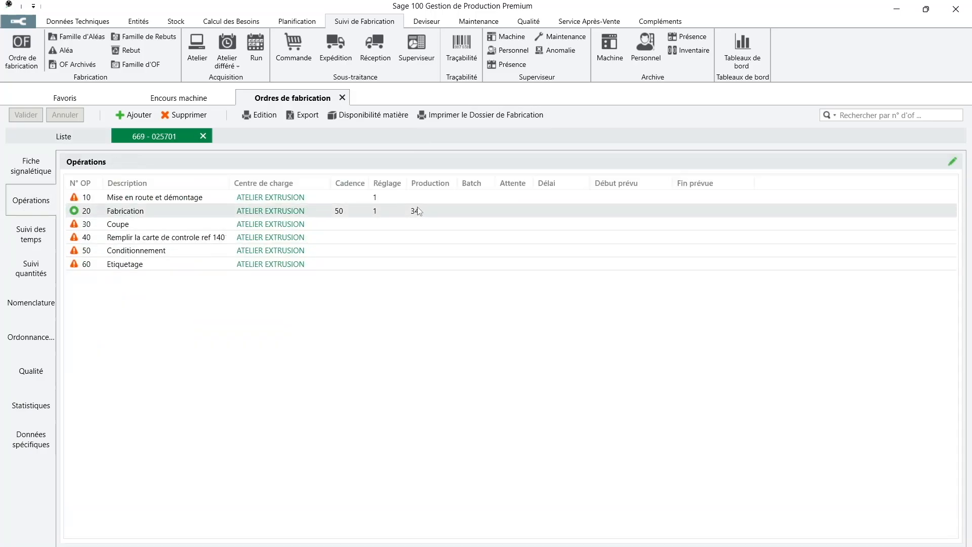
# Open operation 20 Fabrication and review its production figures of 500 good
pyautogui.click(465, 215)
pyautogui.doubleClick(465, 216)
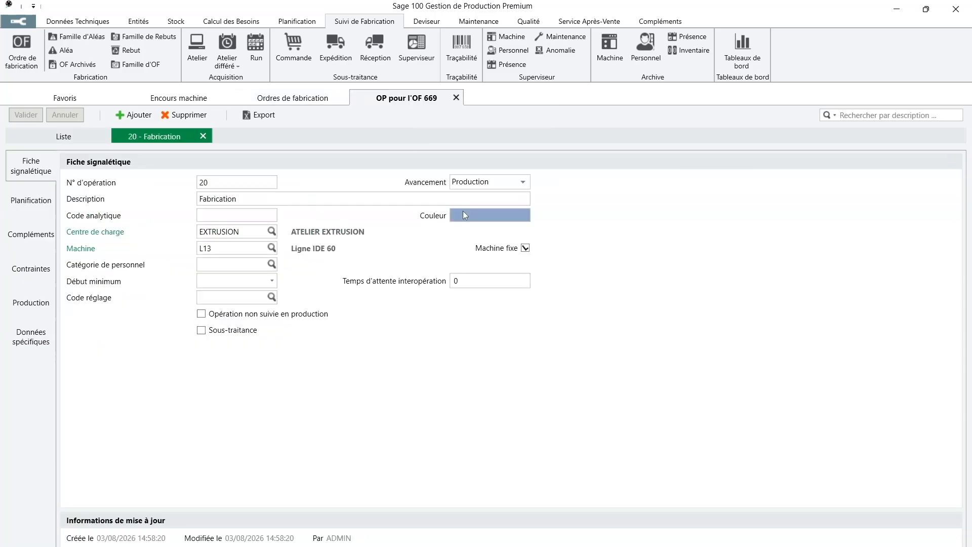
pyautogui.click(29, 303)
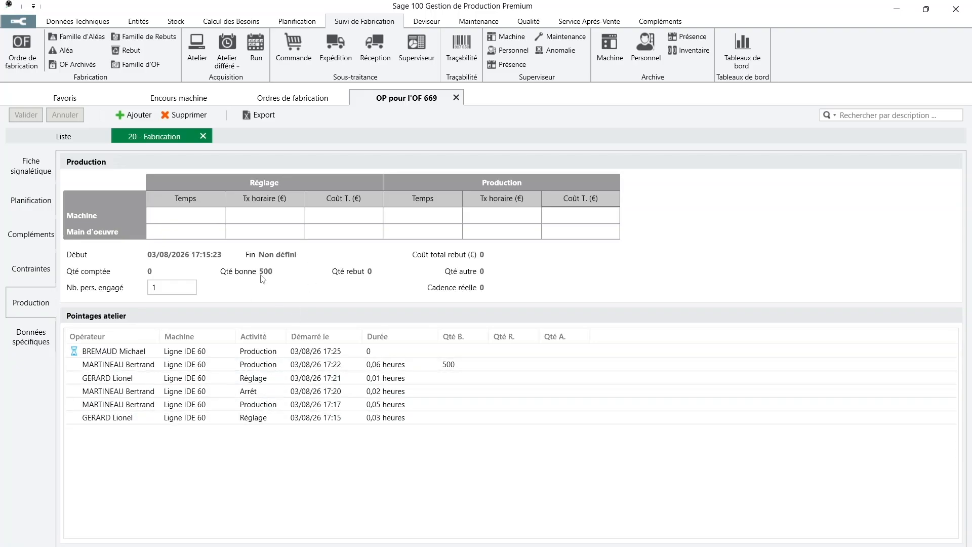
# Check OF 669's quantity progress, then return to the order list and edit the OF number filter
pyautogui.click(306, 104)
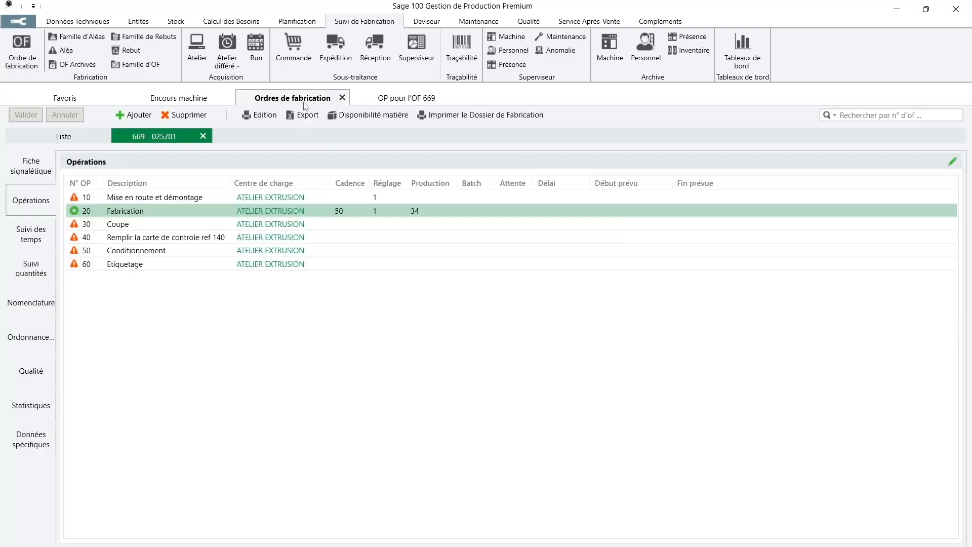
pyautogui.click(30, 279)
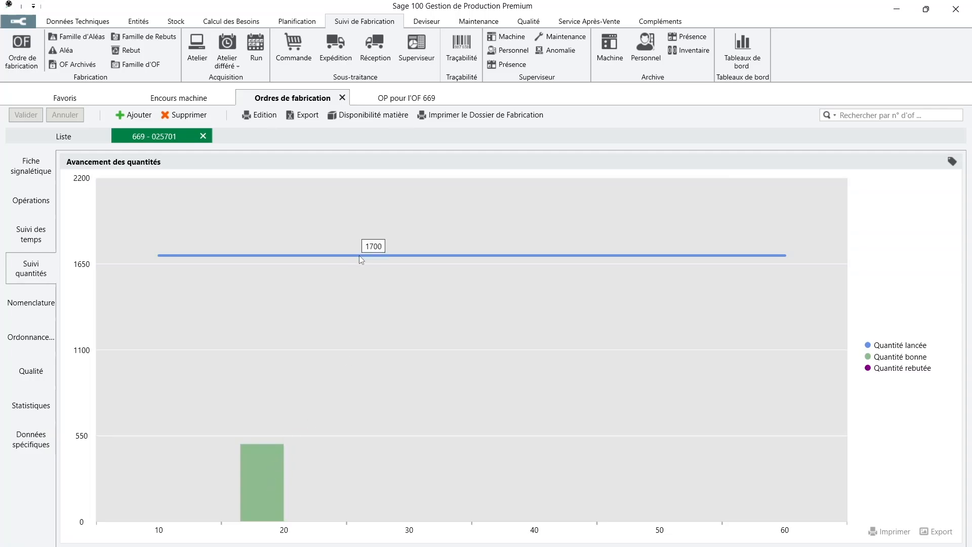
pyautogui.click(87, 140)
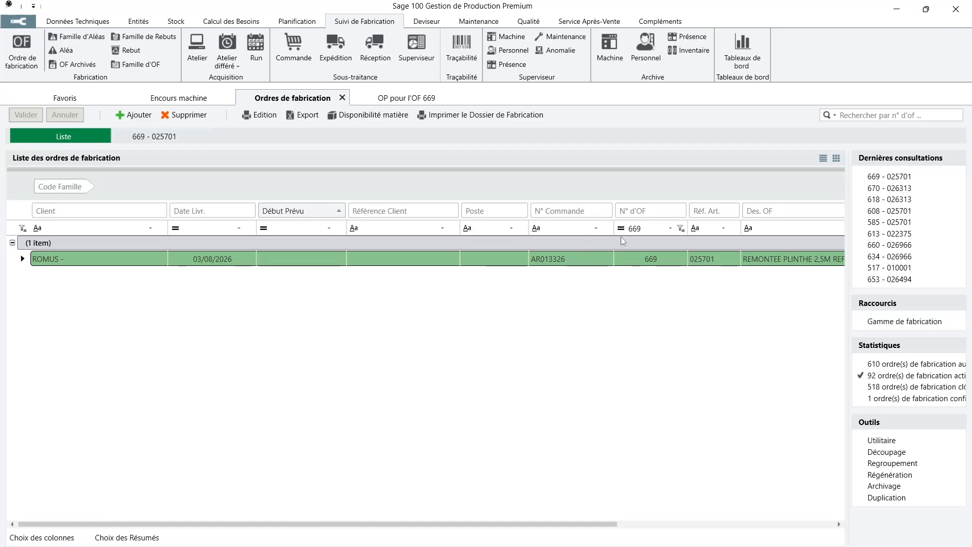
pyautogui.click(659, 228)
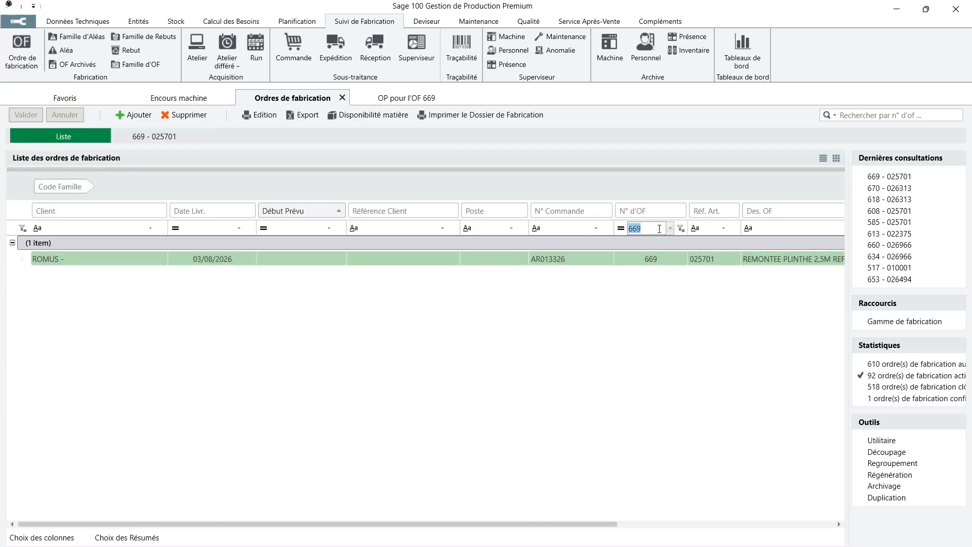
# Filter on OF 670, view its quantity progress, then open operation 20's production figures (15 good, 2 scrapped)
pyautogui.write('67')
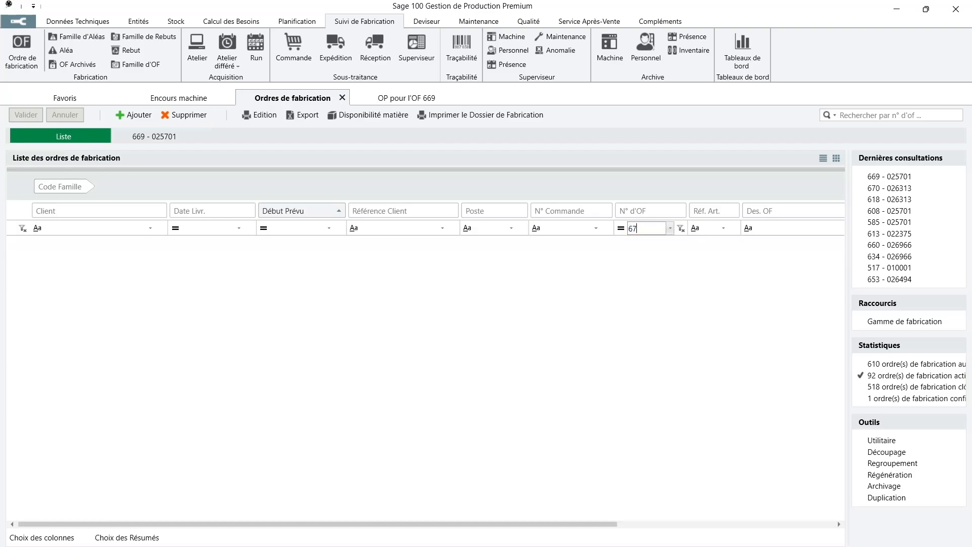
pyautogui.write('0')
pyautogui.doubleClick(624, 263)
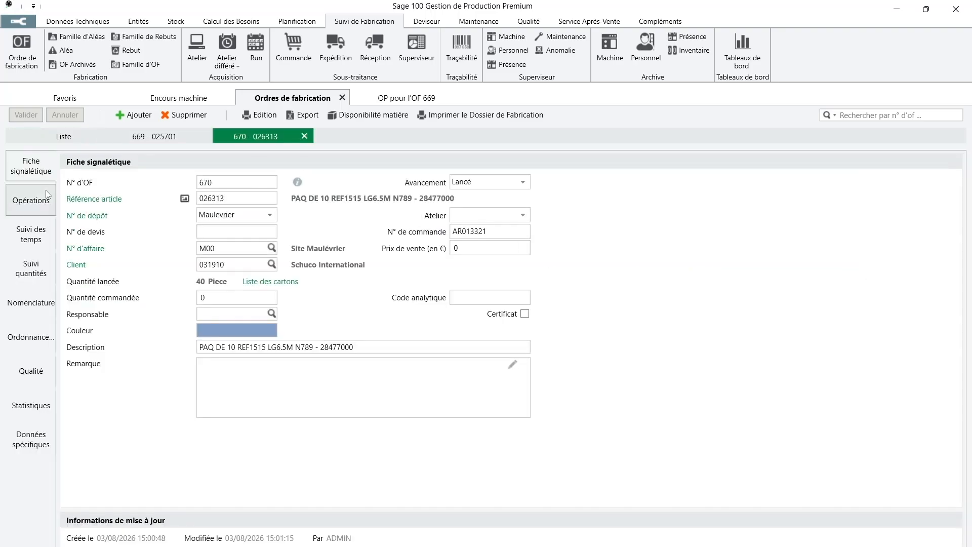
pyautogui.click(33, 273)
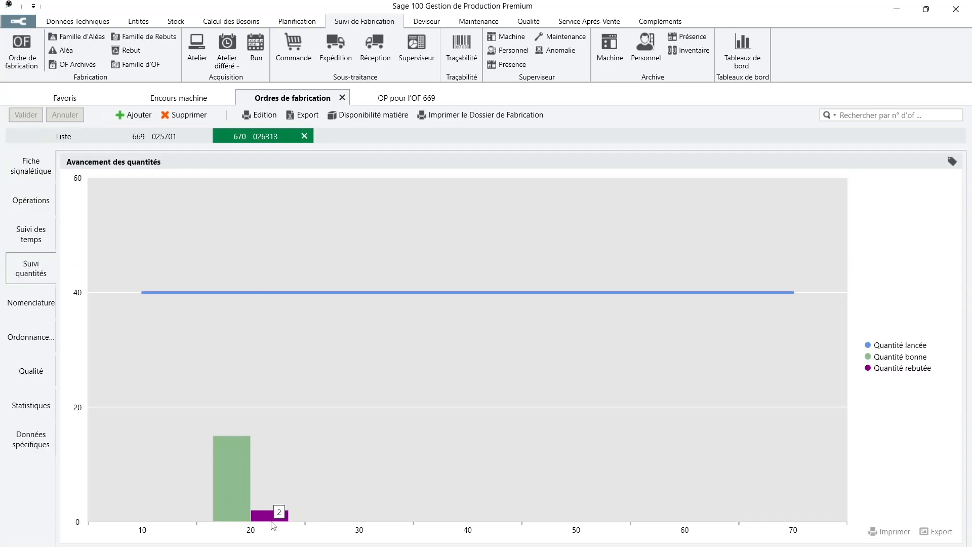
pyautogui.click(30, 199)
pyautogui.click(511, 215)
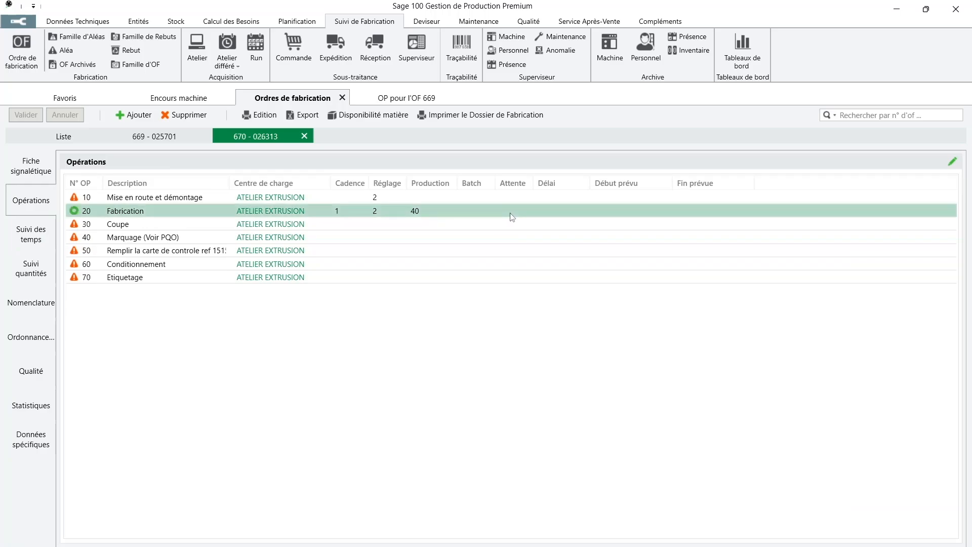
pyautogui.doubleClick(511, 215)
pyautogui.click(24, 313)
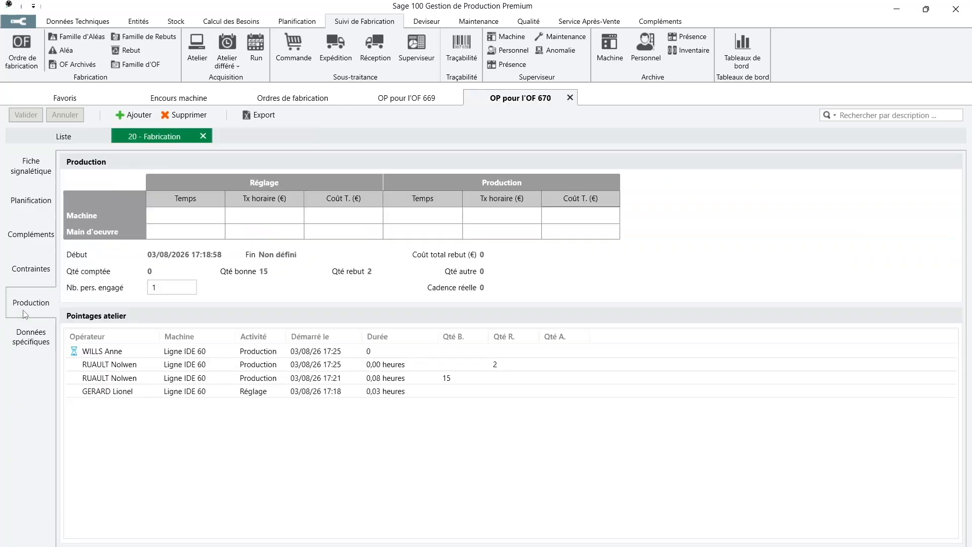
pyautogui.click(481, 381)
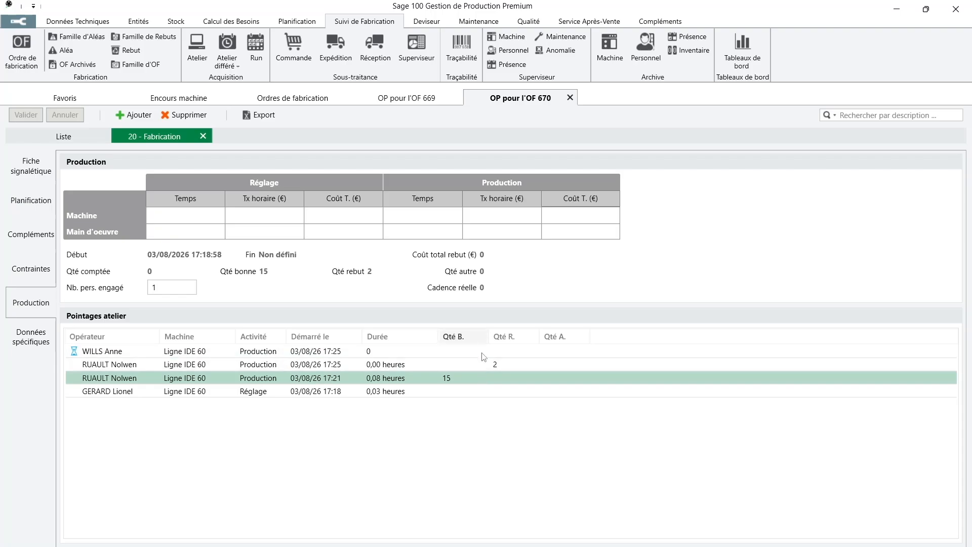
pyautogui.click(527, 360)
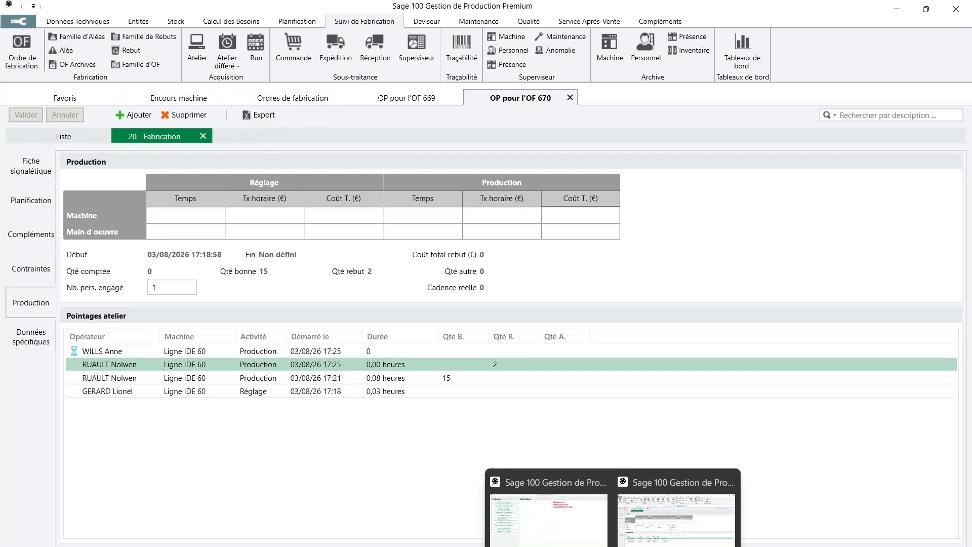
# Bring the shop-floor terminal window to the front
pyautogui.click(576, 534)
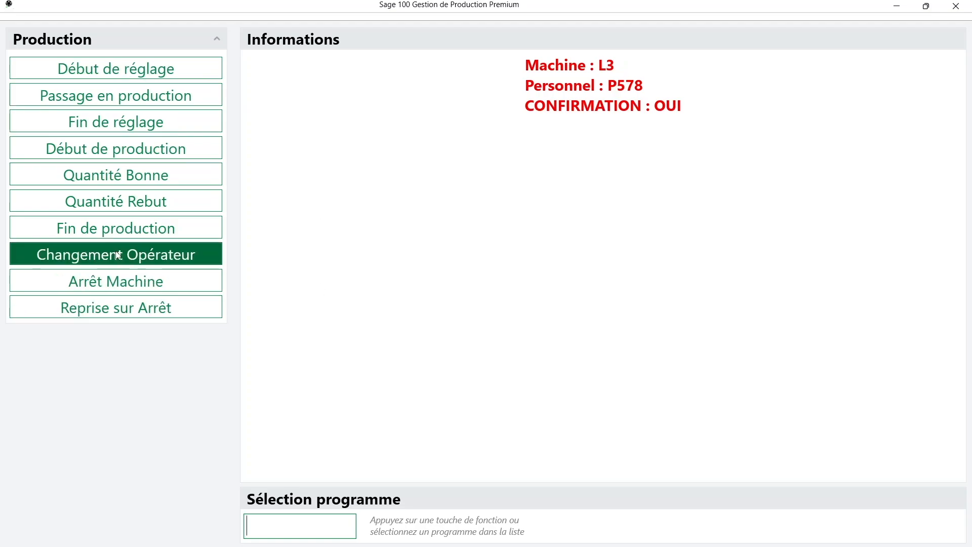
# Declare end of production for OF 670 on machine L3 as Opération Suspendue, then return to the main window
pyautogui.click(117, 234)
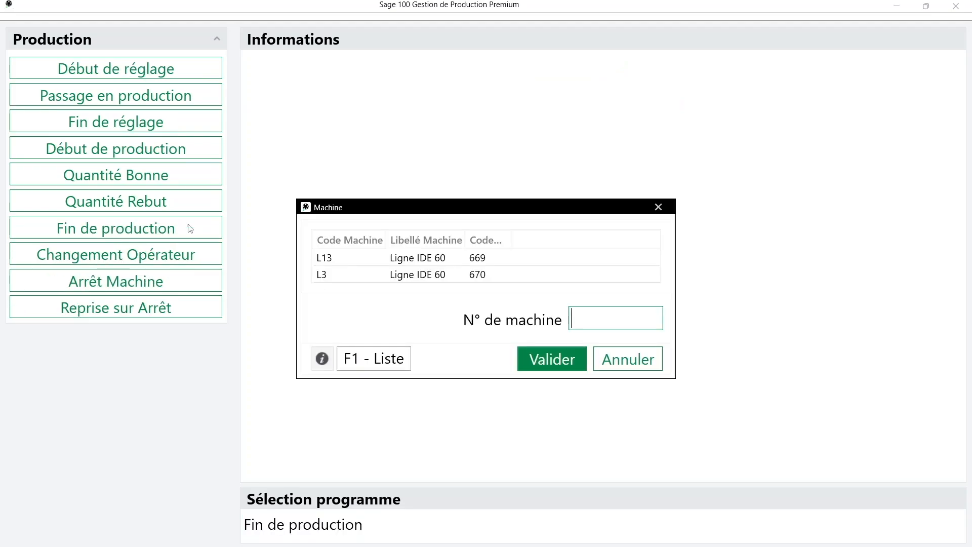
pyautogui.click(436, 279)
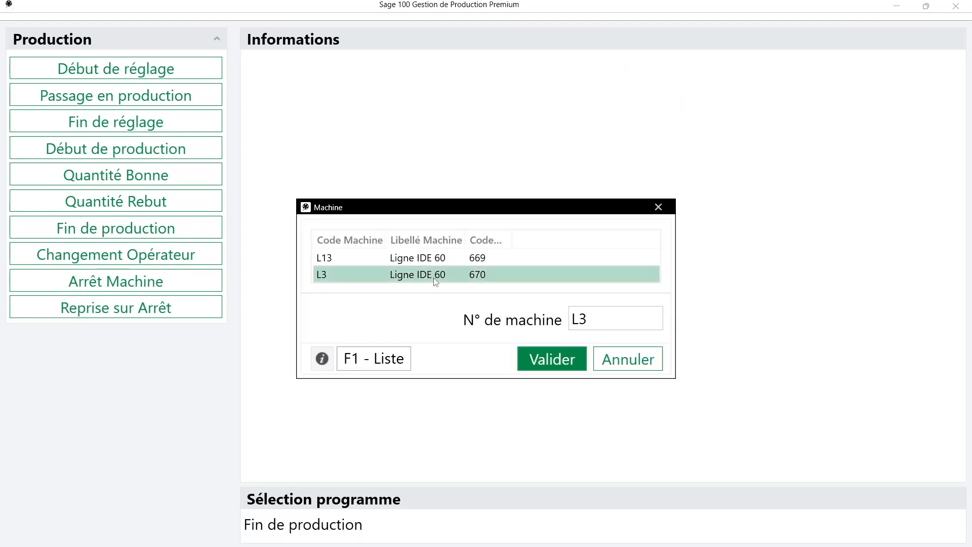
pyautogui.click(554, 365)
pyautogui.click(544, 342)
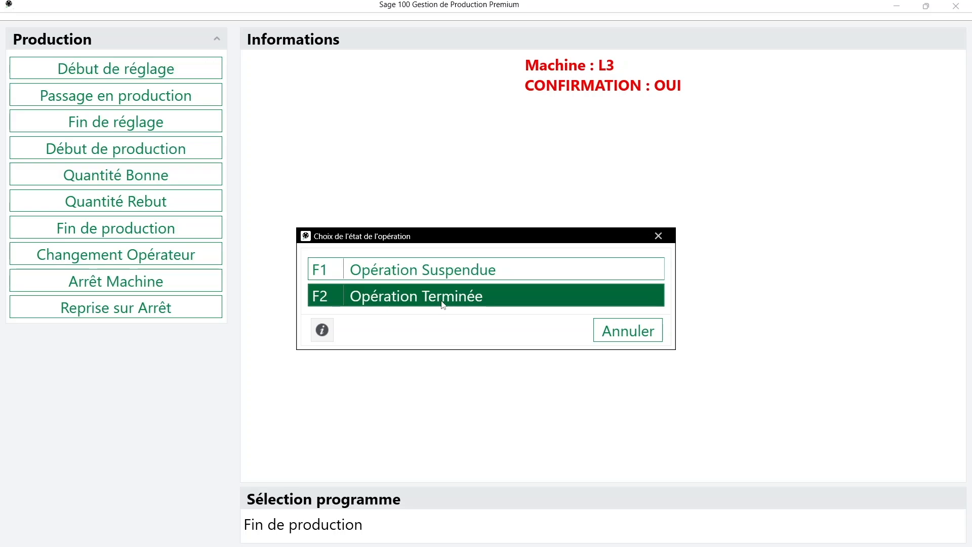
pyautogui.click(445, 274)
pyautogui.click(630, 329)
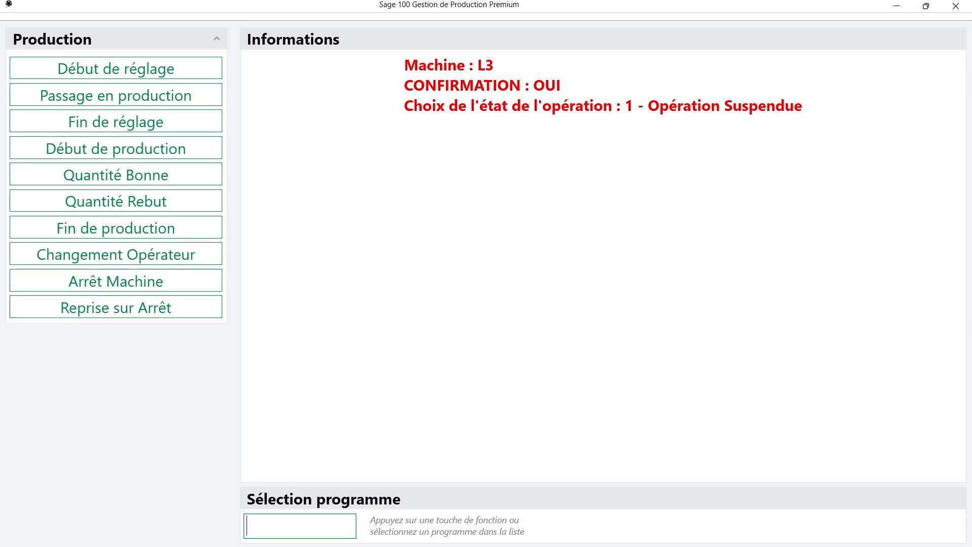
pyautogui.click(663, 528)
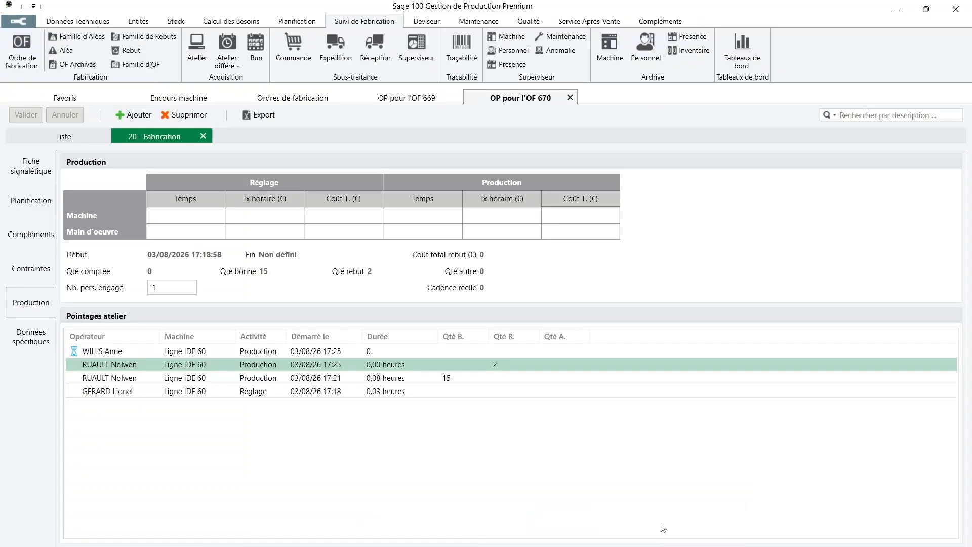
# Check machine states in the supervisor view, then return to the production terminal
pyautogui.click(169, 101)
pyautogui.click(306, 116)
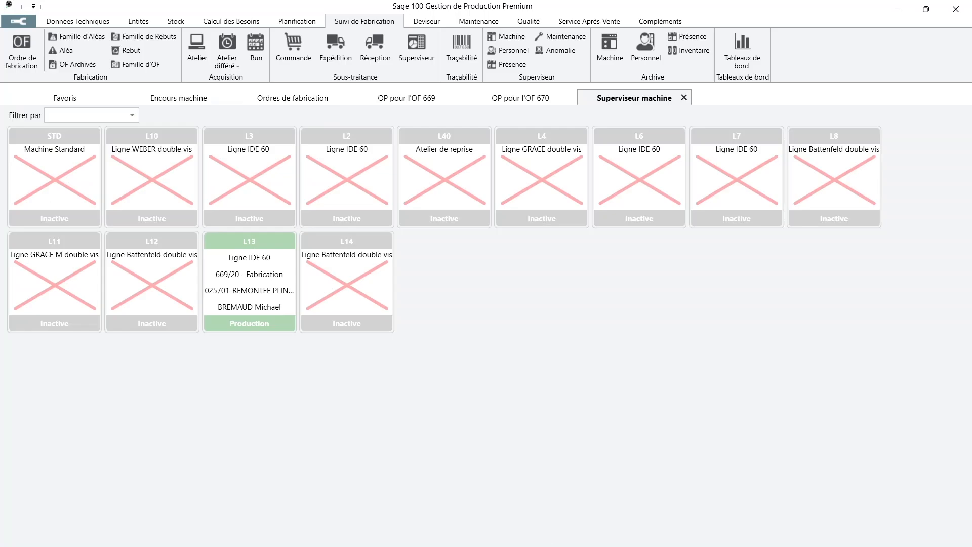
pyautogui.click(570, 536)
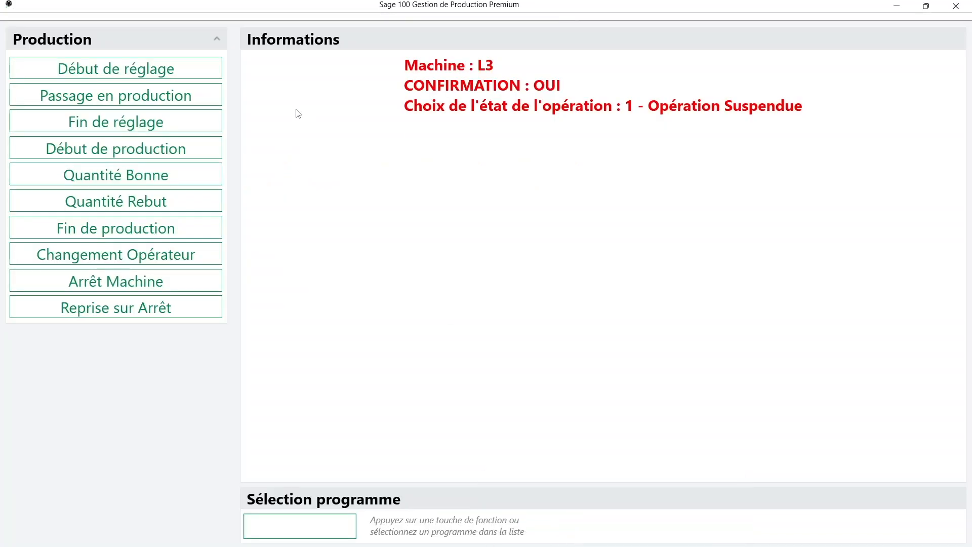
# Begin a set-up start declaration and enter the operator's badge number
pyautogui.click(140, 73)
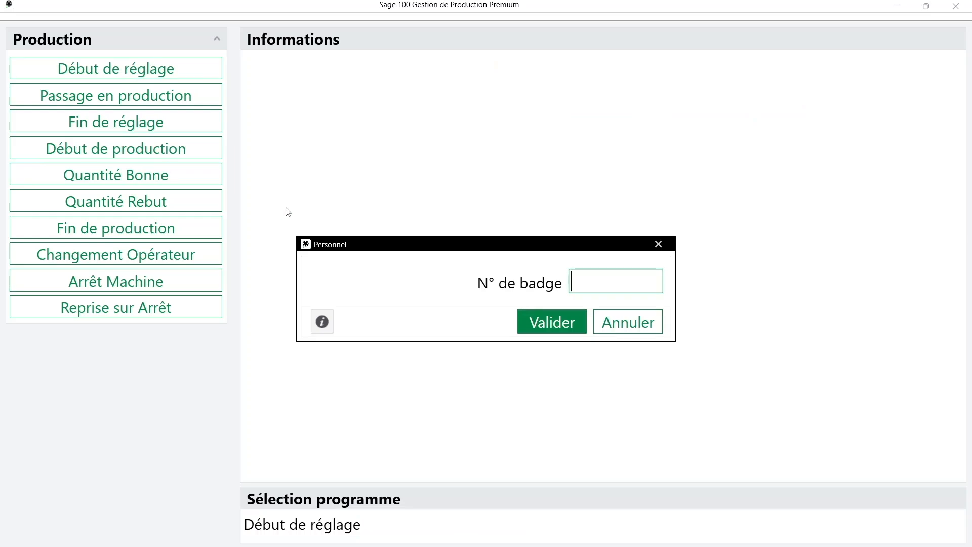
pyautogui.press('Return')
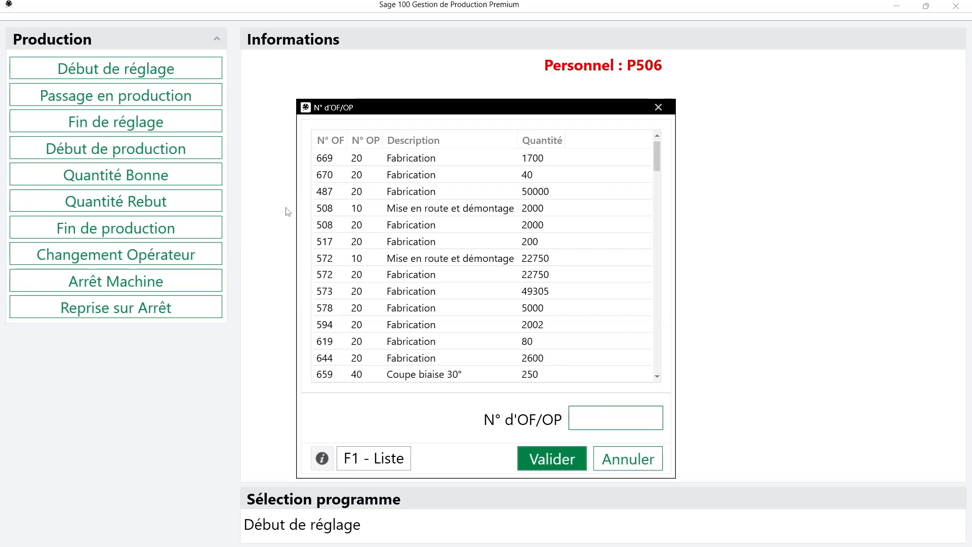
pyautogui.moveTo(612, 546)
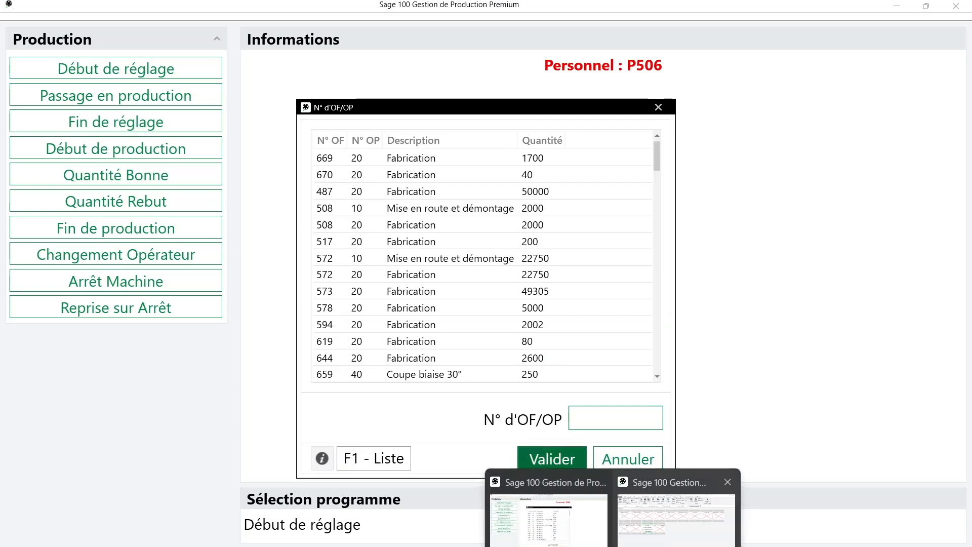
pyautogui.click(675, 519)
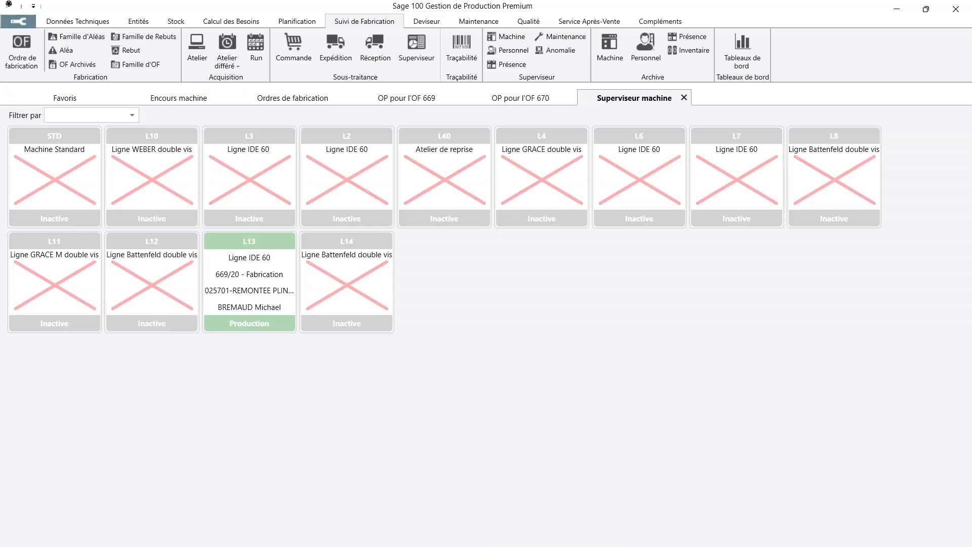
pyautogui.moveTo(612, 546)
pyautogui.click(549, 519)
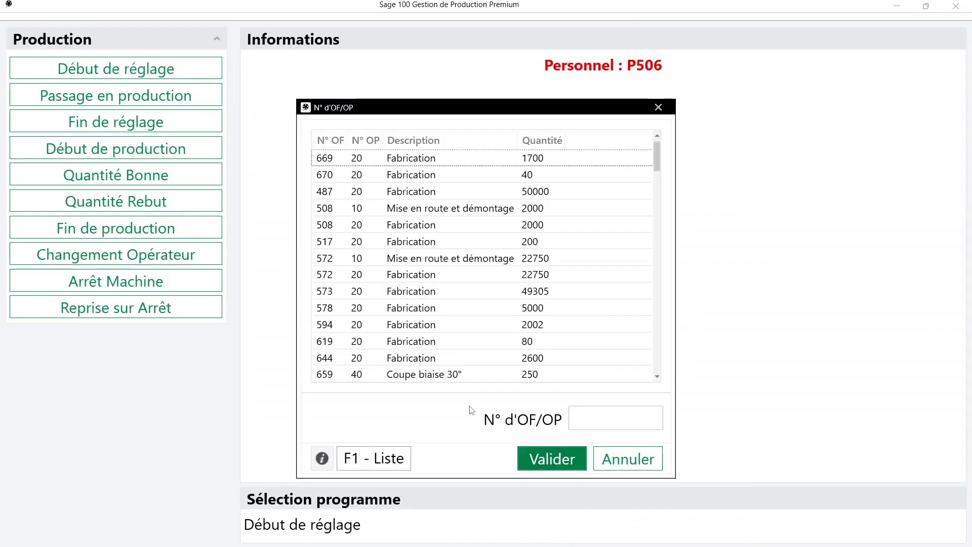
# Enter OF/OP 670020, confirm set-up start on machine L3, and check the supervisor view
pyautogui.click(592, 422)
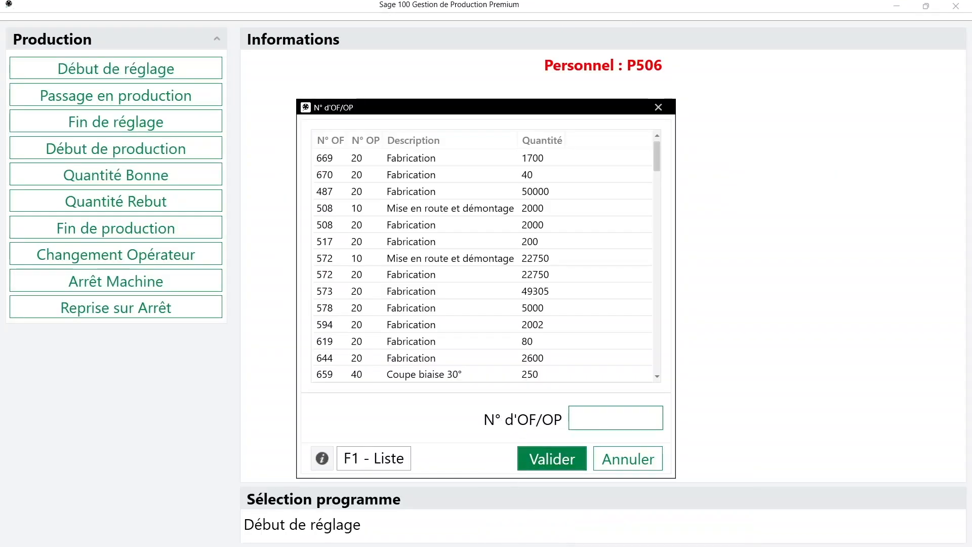
pyautogui.write('670020')
pyautogui.press('Return')
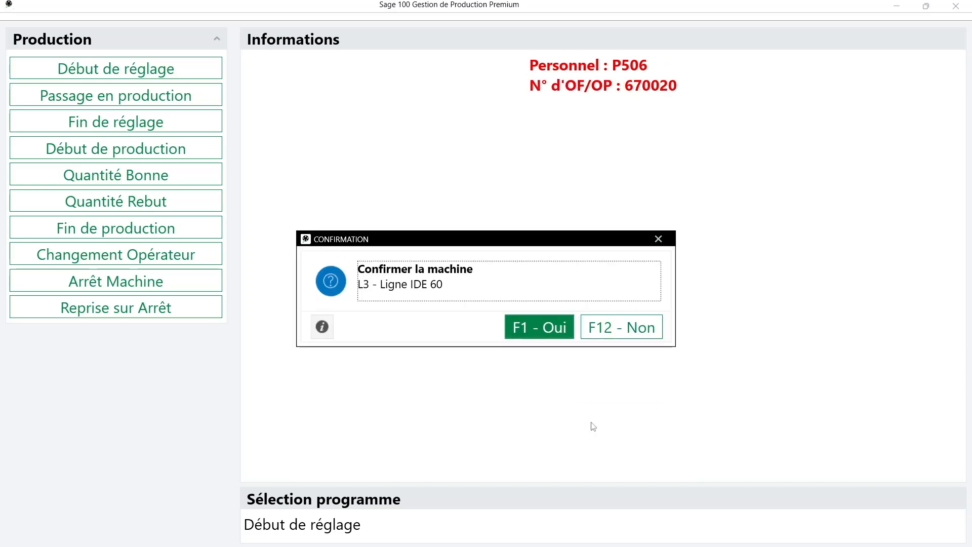
pyautogui.click(533, 329)
pyautogui.click(534, 329)
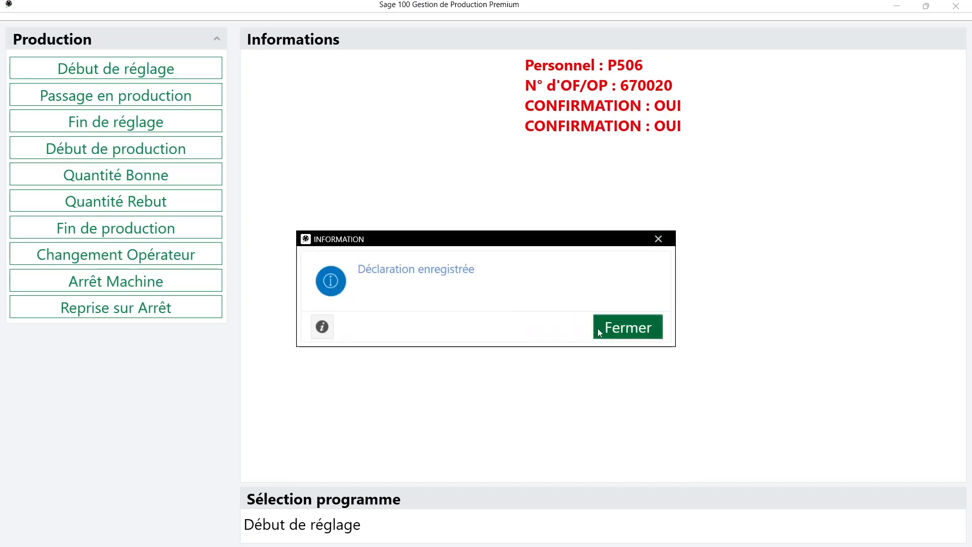
pyautogui.click(636, 335)
pyautogui.moveTo(612, 545)
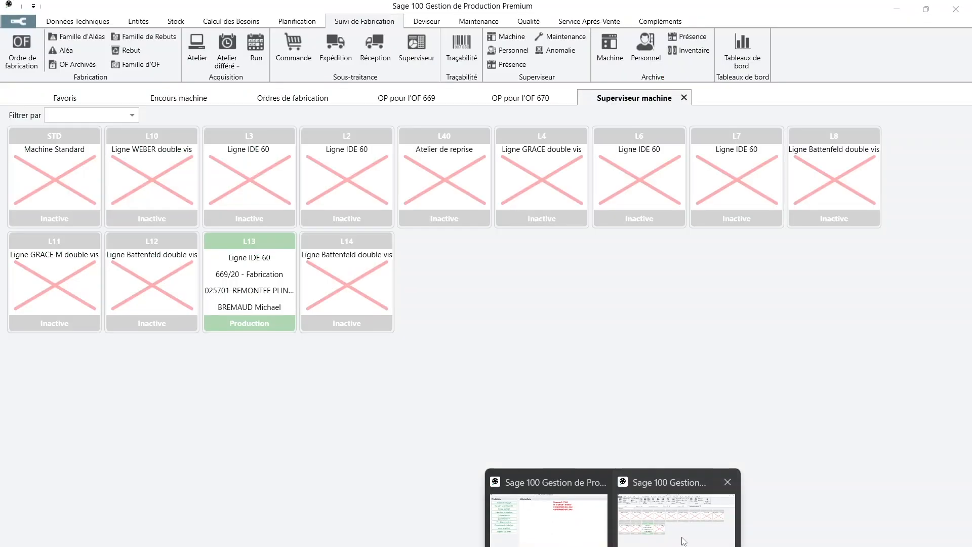
pyautogui.click(683, 541)
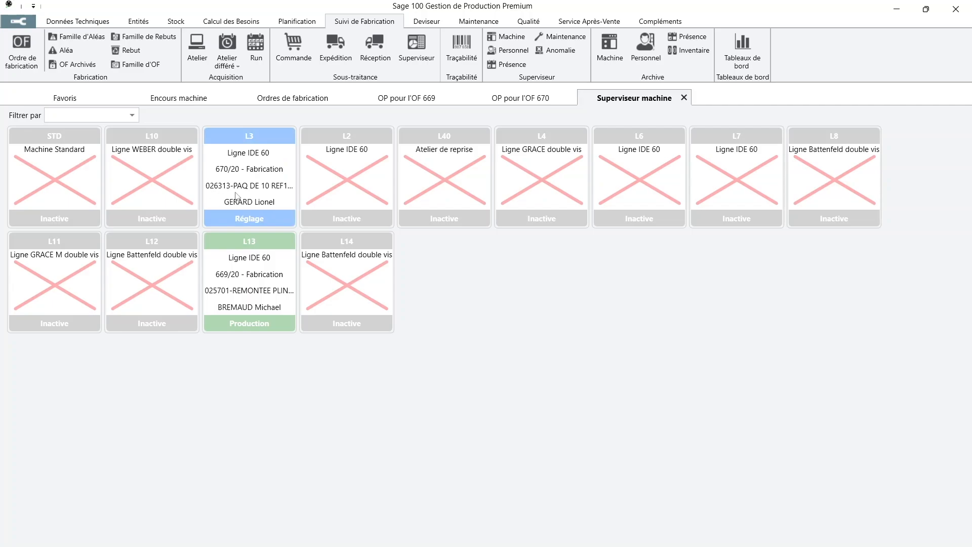
# From the terminal, declare end of set-up on machine L3 for OF 670 operation 20
pyautogui.moveTo(612, 546)
pyautogui.click(565, 539)
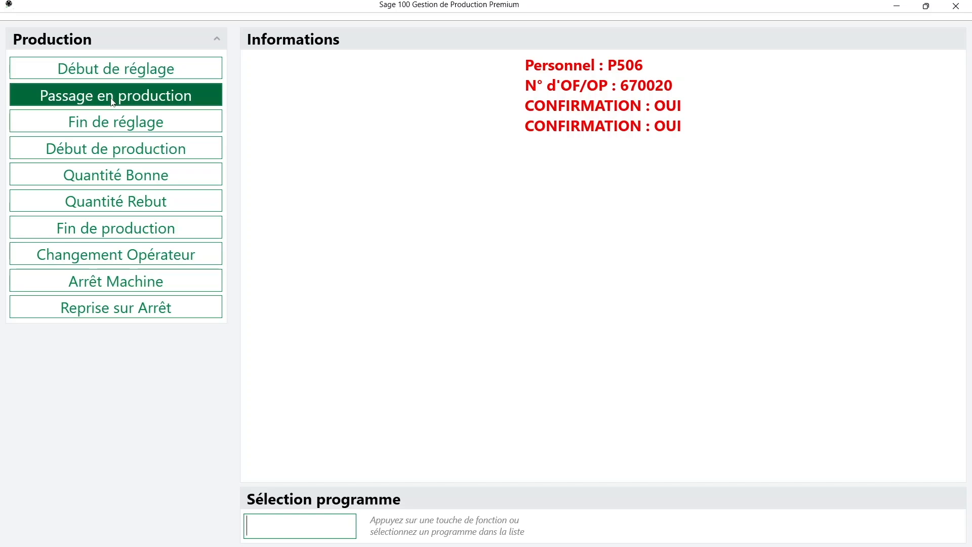
pyautogui.click(184, 129)
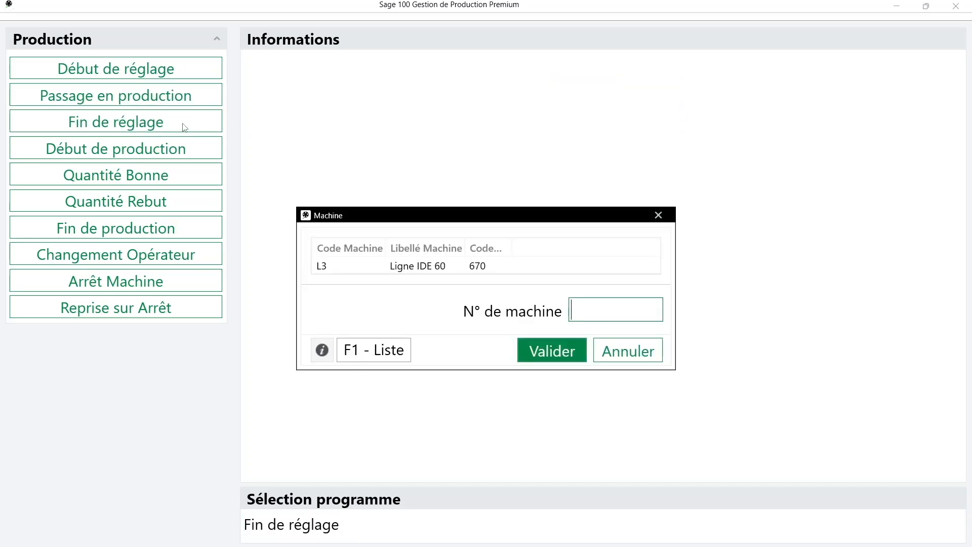
pyautogui.click(423, 268)
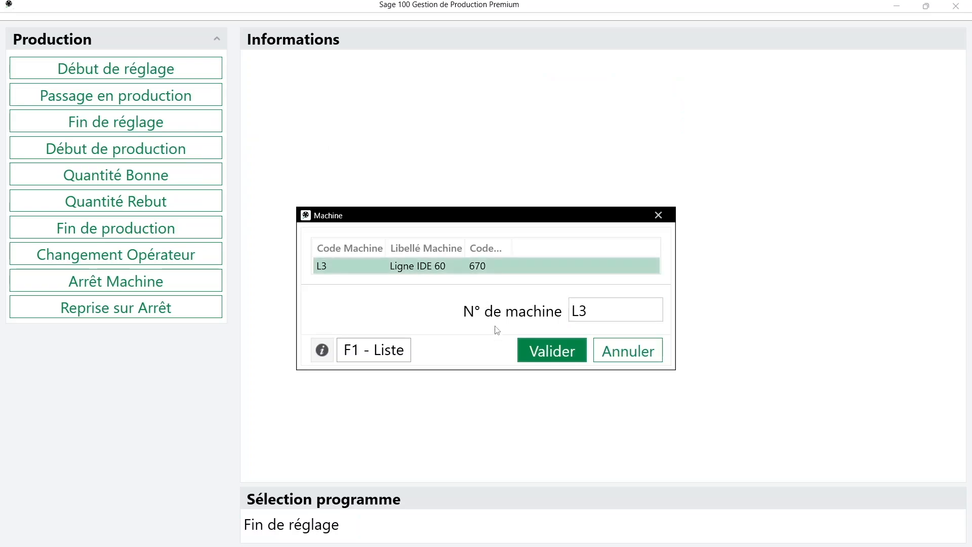
pyautogui.click(546, 350)
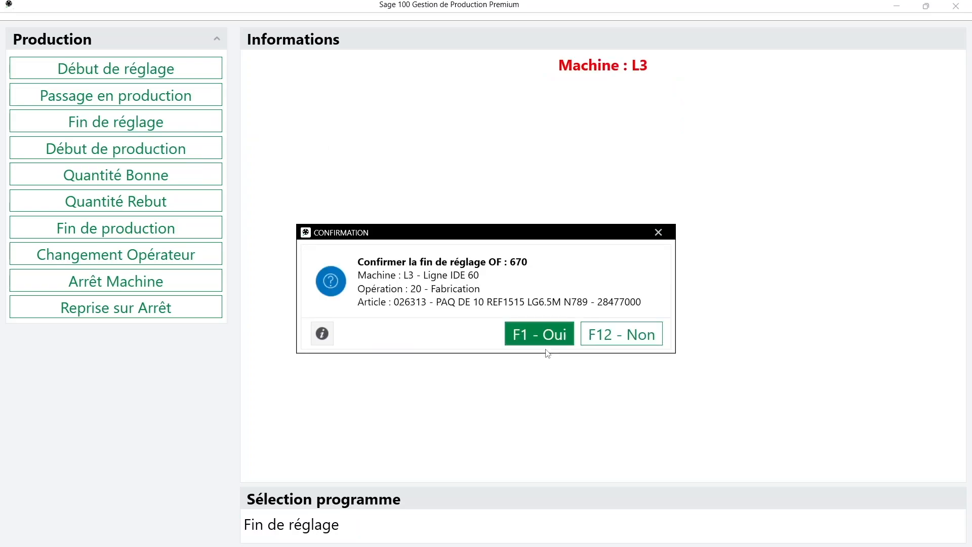
pyautogui.click(527, 335)
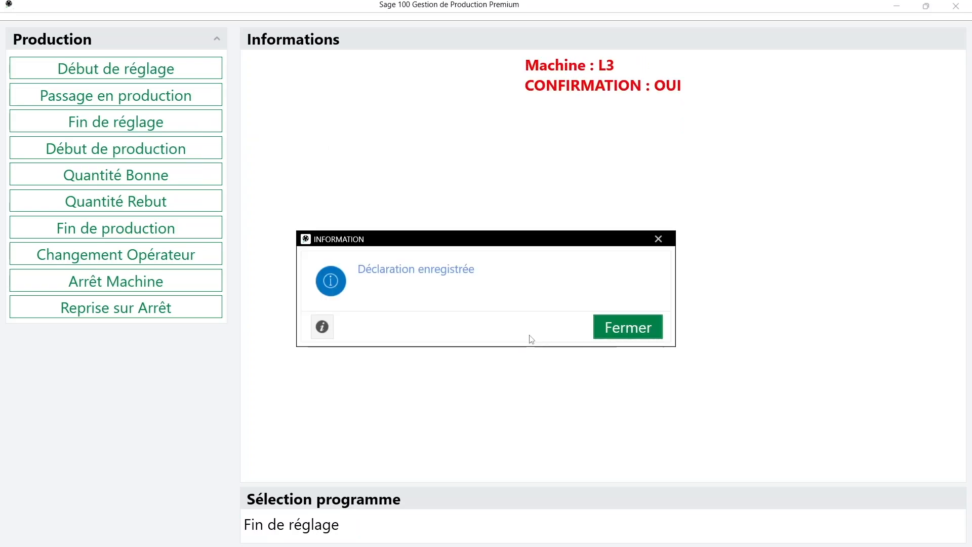
pyautogui.click(629, 334)
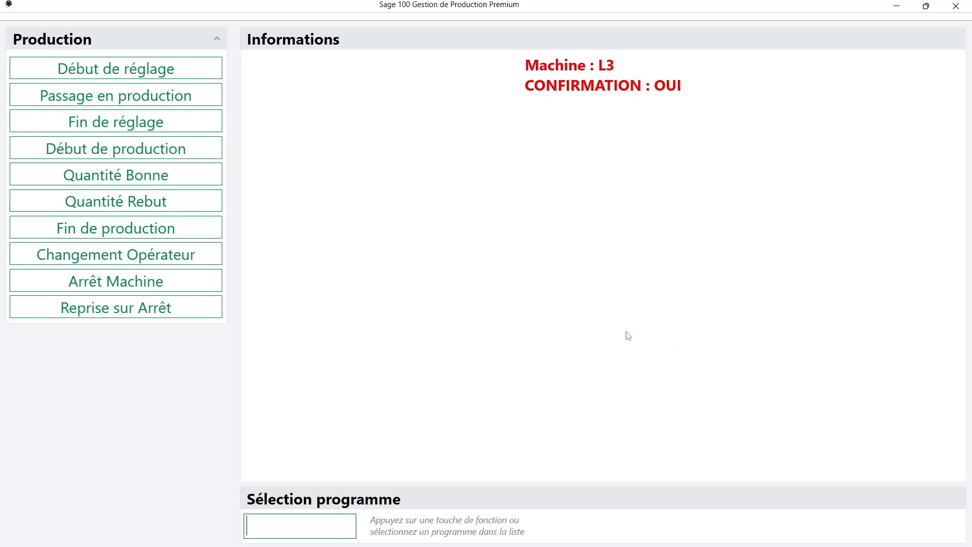
# Start production of OF/OP 670020 on L3 with the new operator's badge, then check the supervisor view
pyautogui.click(138, 155)
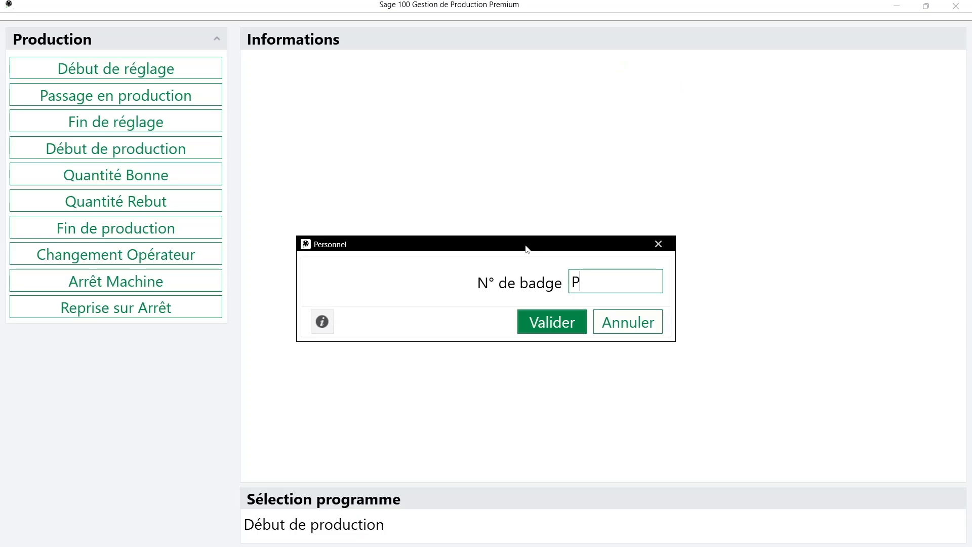
pyautogui.press('Return')
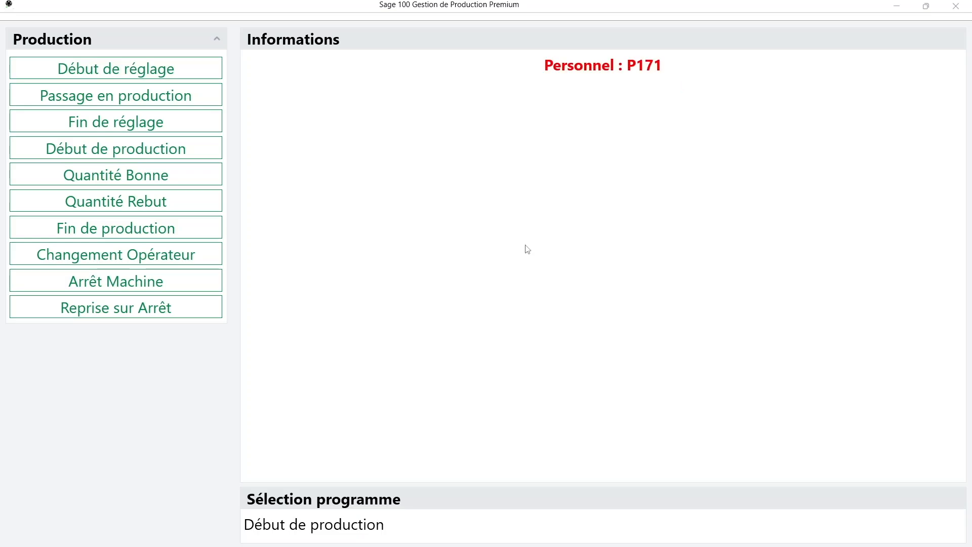
pyautogui.write('6')
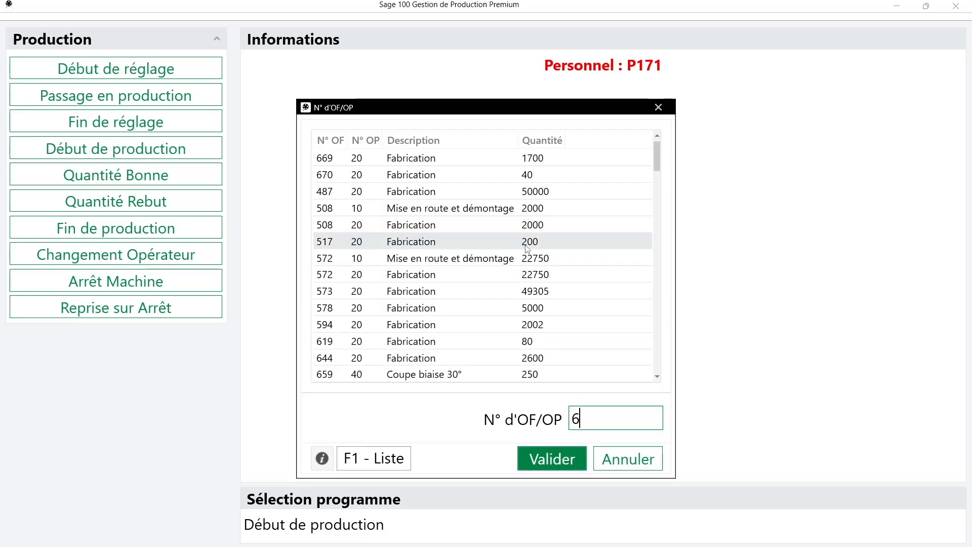
pyautogui.write('70020')
pyautogui.press('Return')
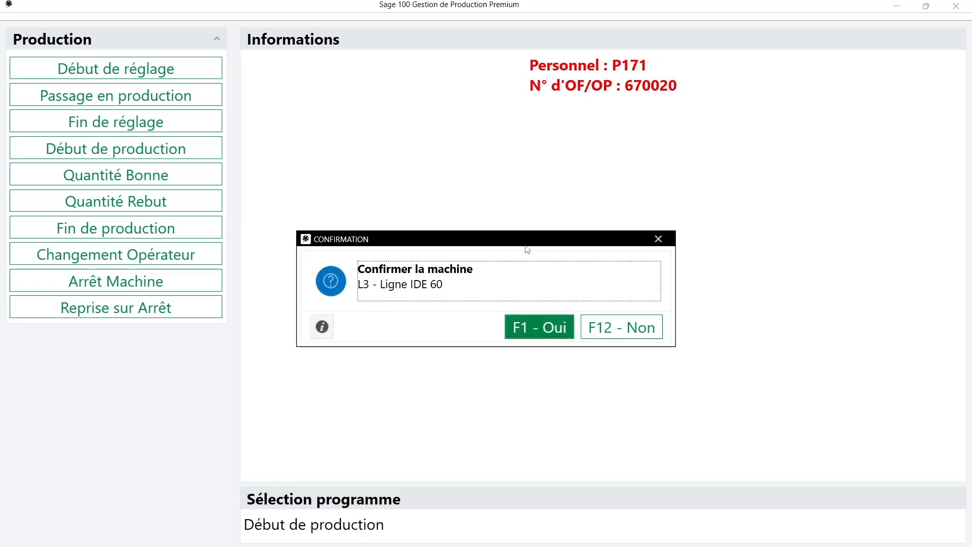
pyautogui.click(540, 334)
pyautogui.click(540, 333)
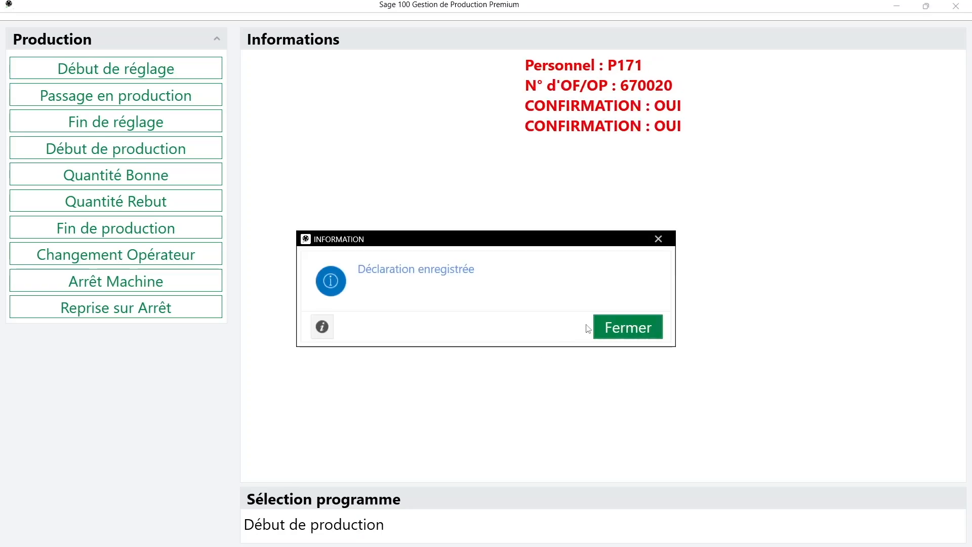
pyautogui.click(600, 328)
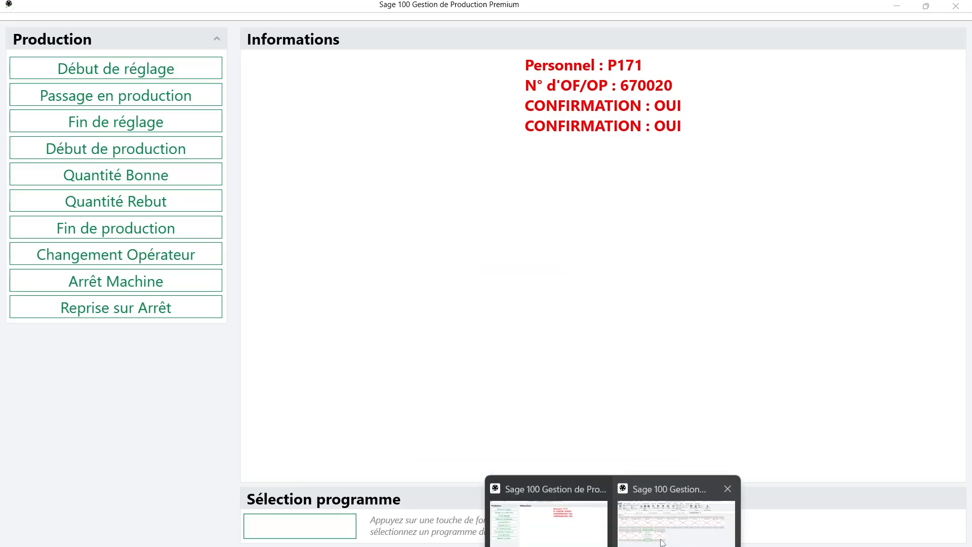
pyautogui.click(662, 542)
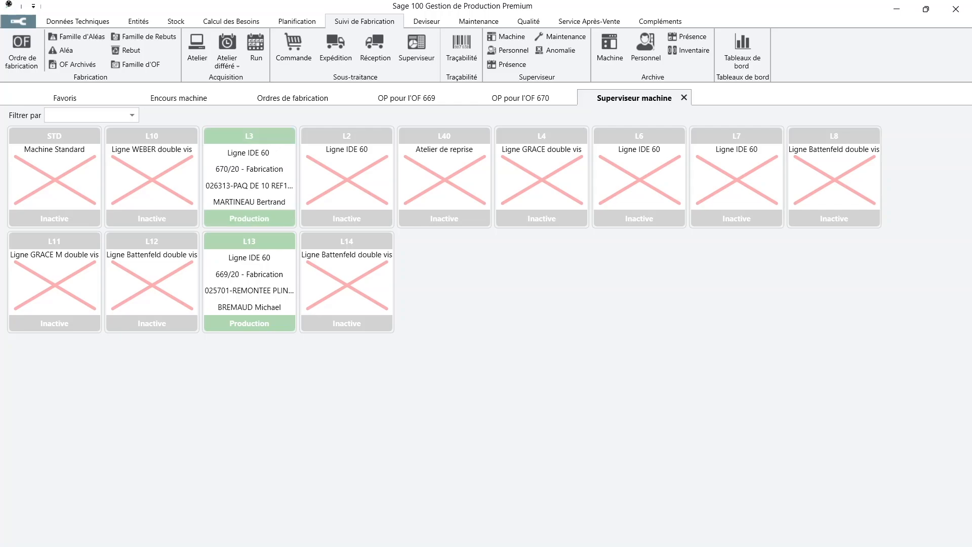
# Return to the production terminal window, showing machines L3 and L13 in production
pyautogui.click(582, 538)
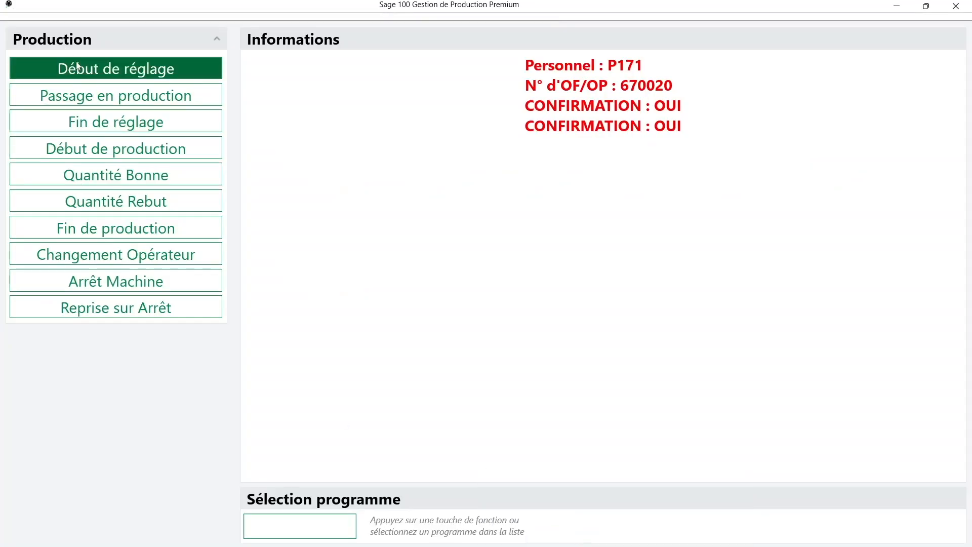